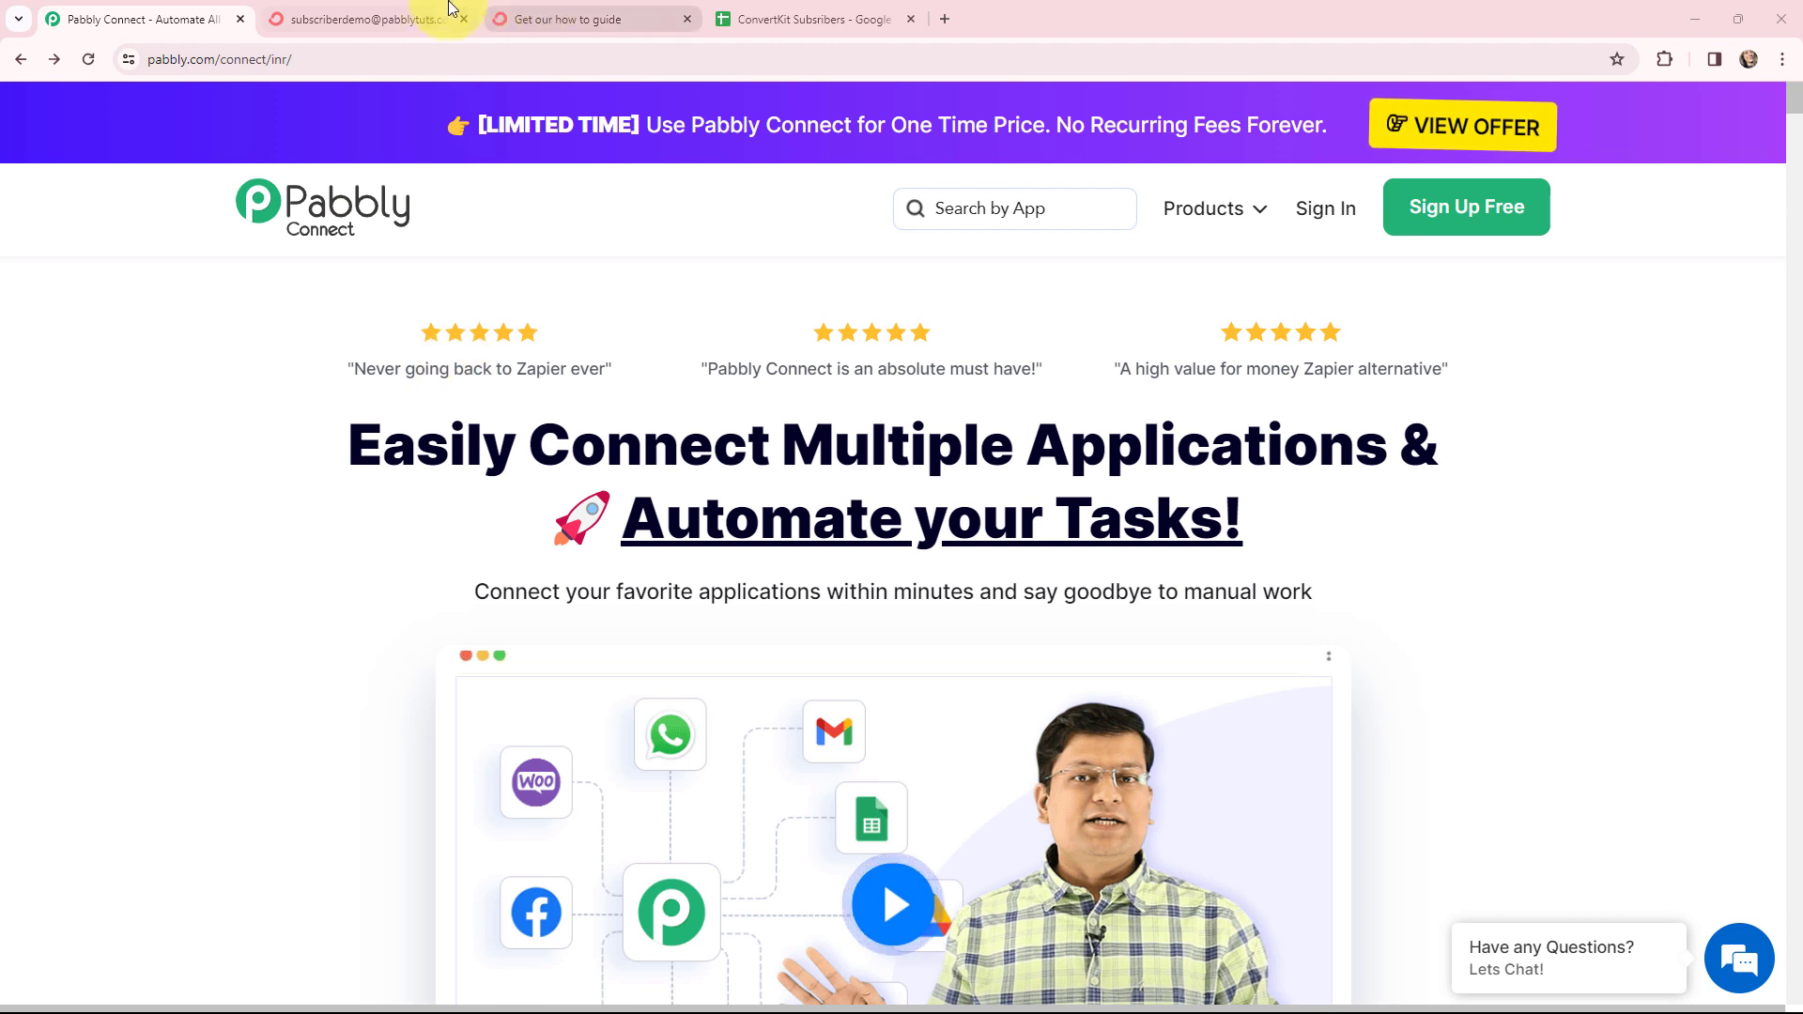
Review the demo subscriber's ConvertKit profile, the "Get our how to guide" form and the ConvertKit Subsribers spreadsheet in Google Sheets
{"action": "left_click", "coordinate": [376, 18]}
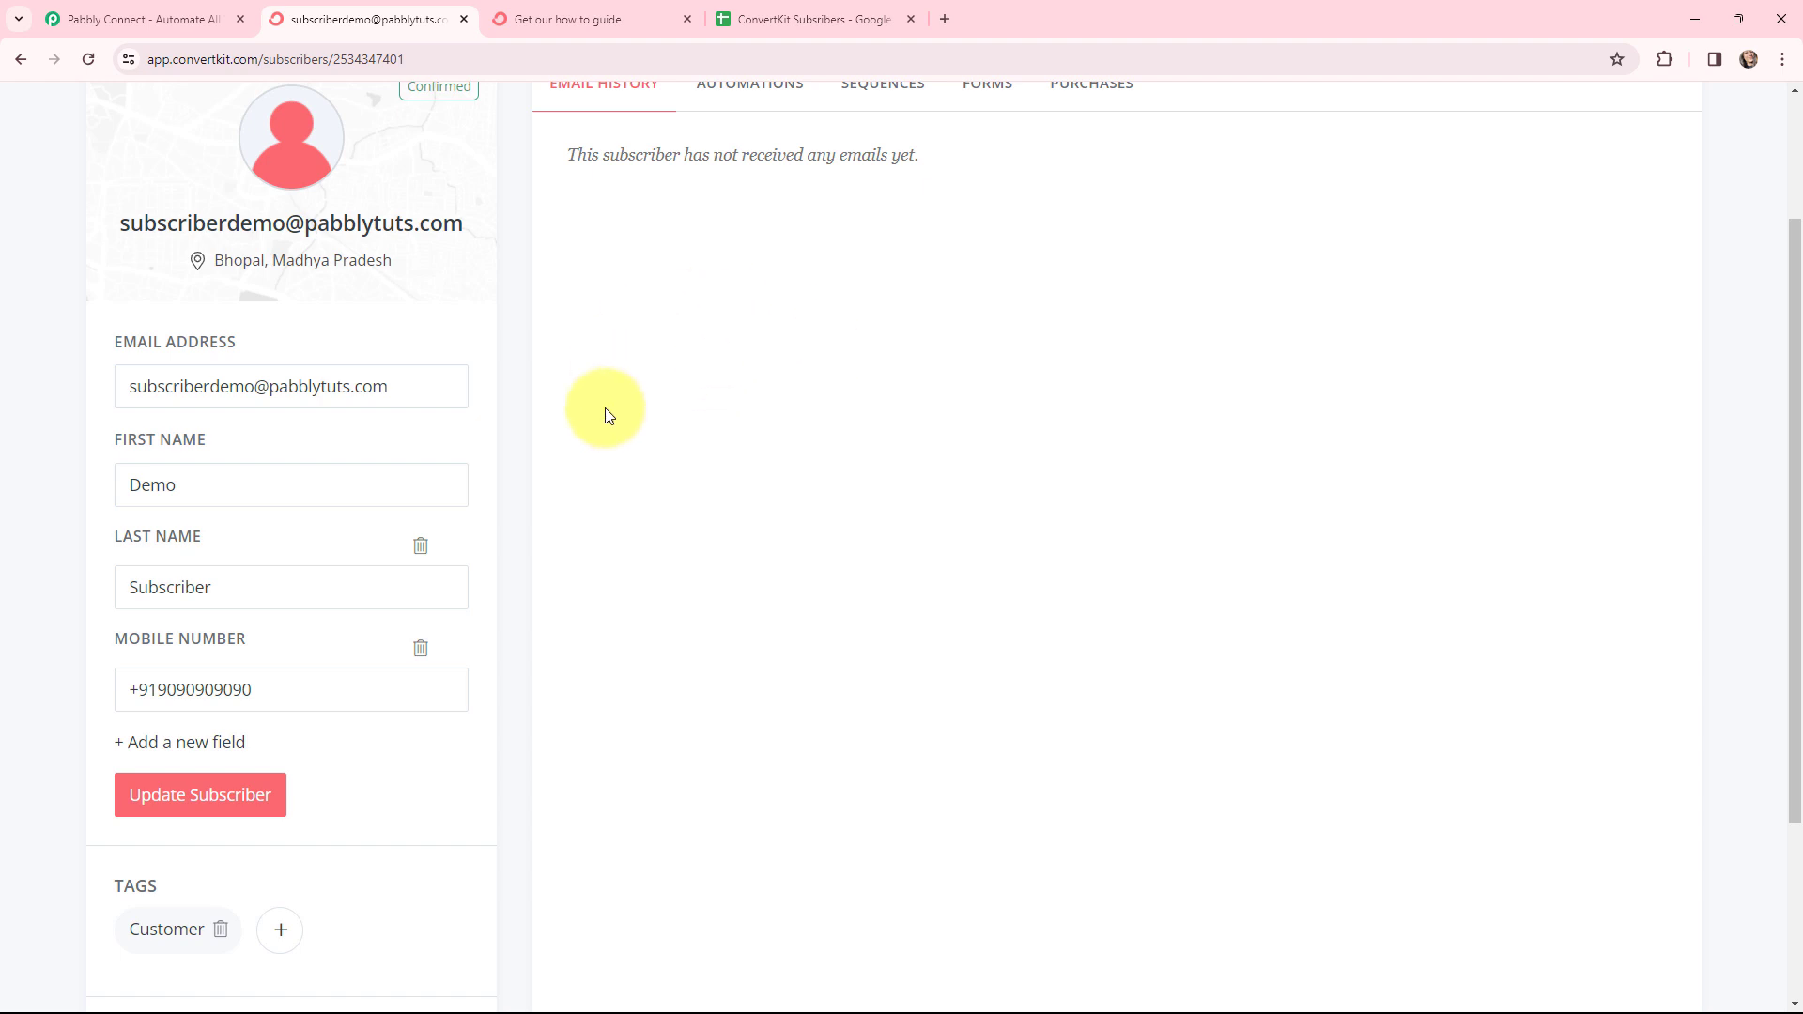
{"action": "left_click", "coordinate": [627, 19]}
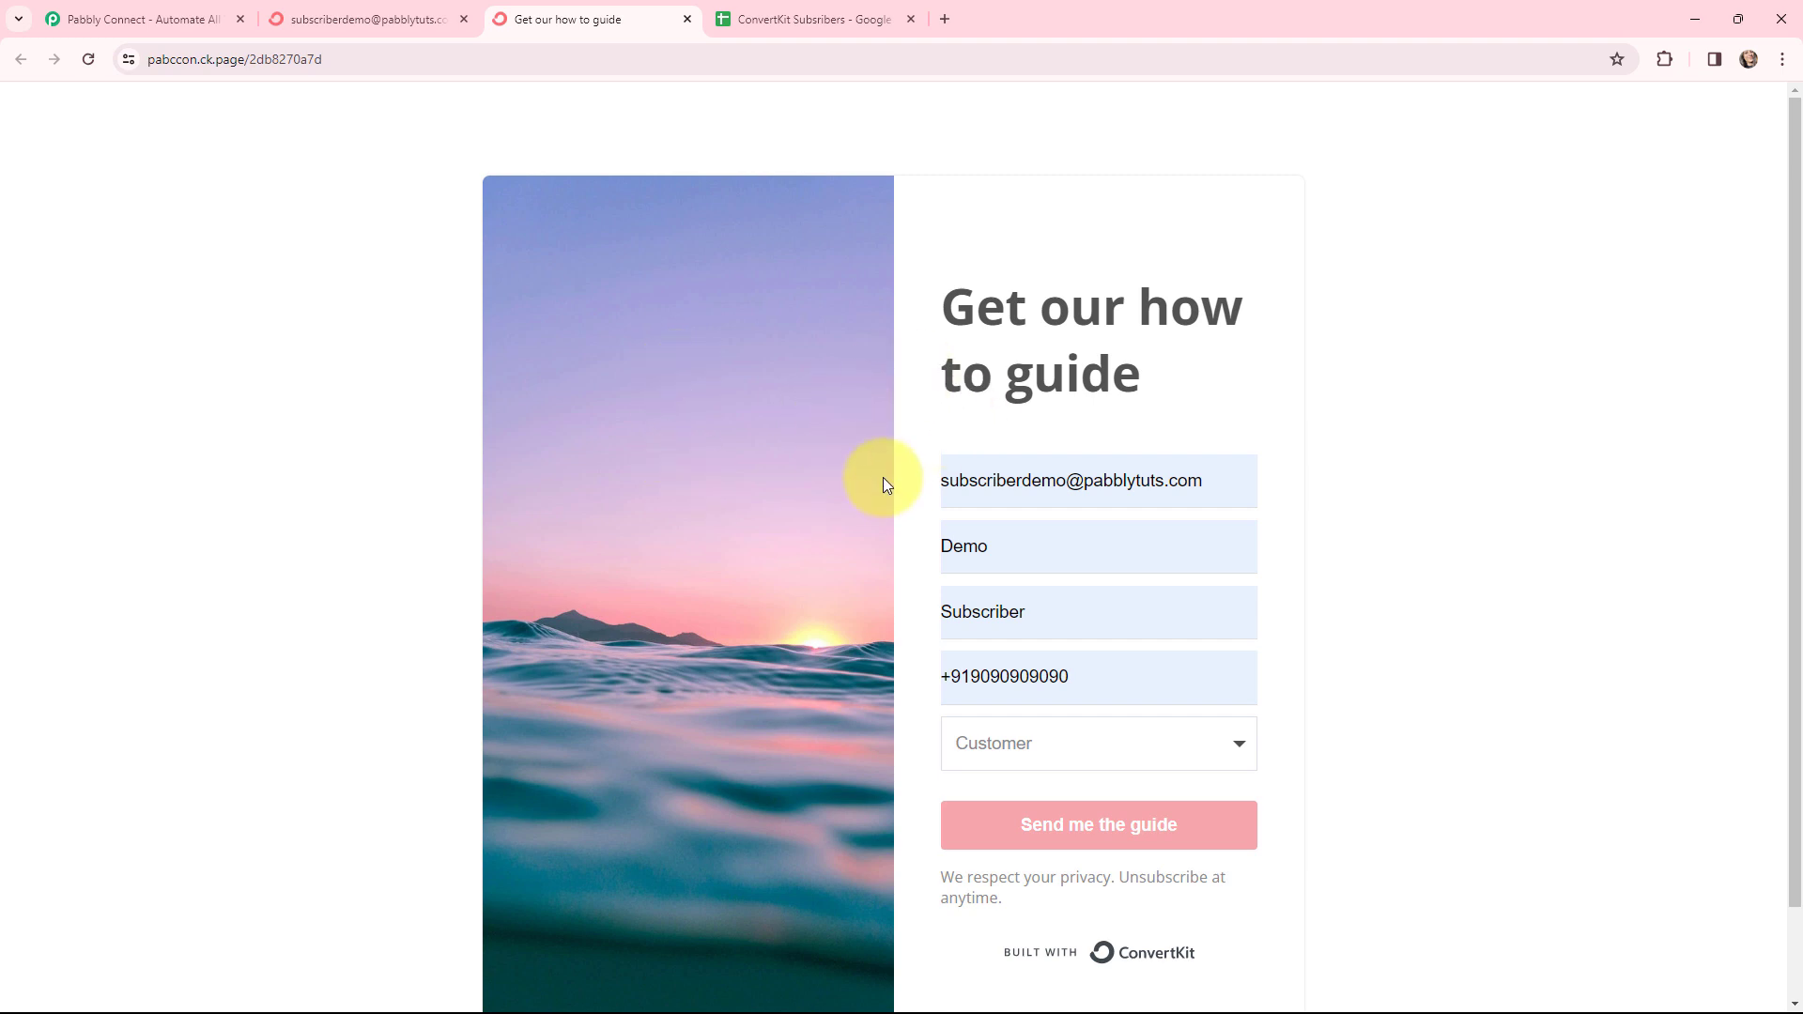
{"action": "left_click", "coordinate": [841, 17]}
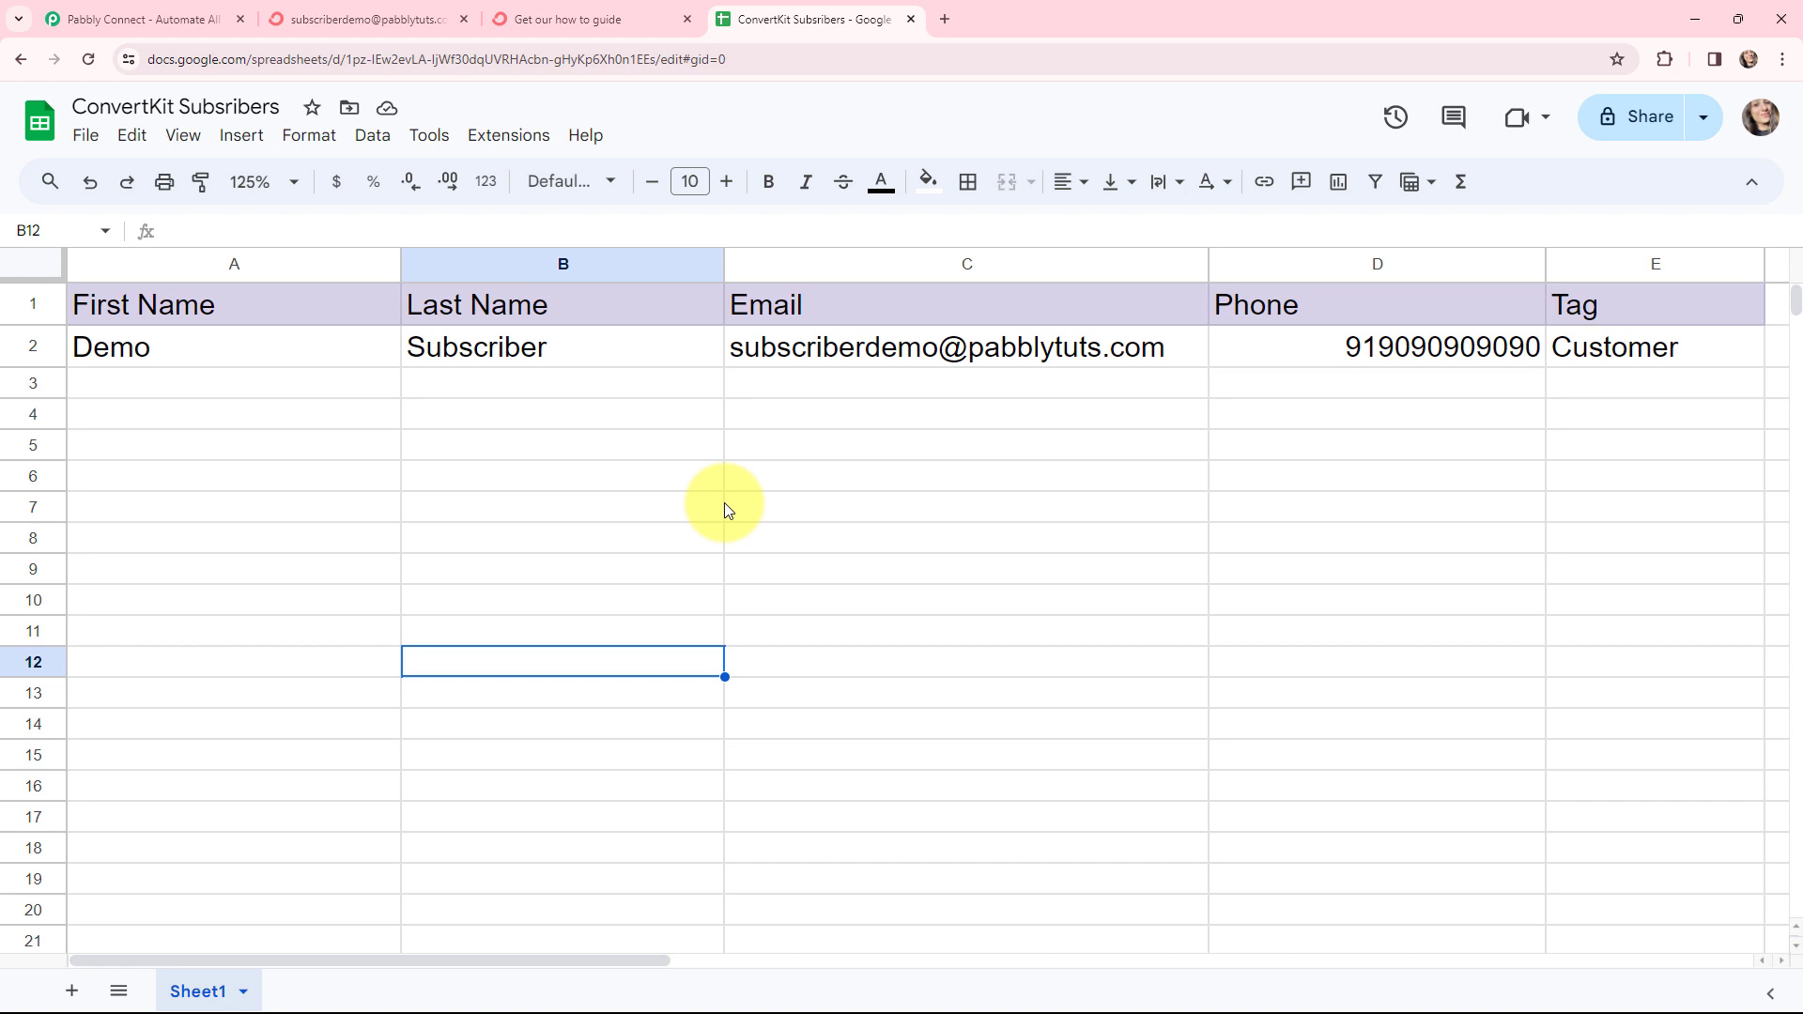
Switch to the Pabbly Connect site, sign in and open the Pabbly Connect dashboard
{"action": "left_click", "coordinate": [141, 20]}
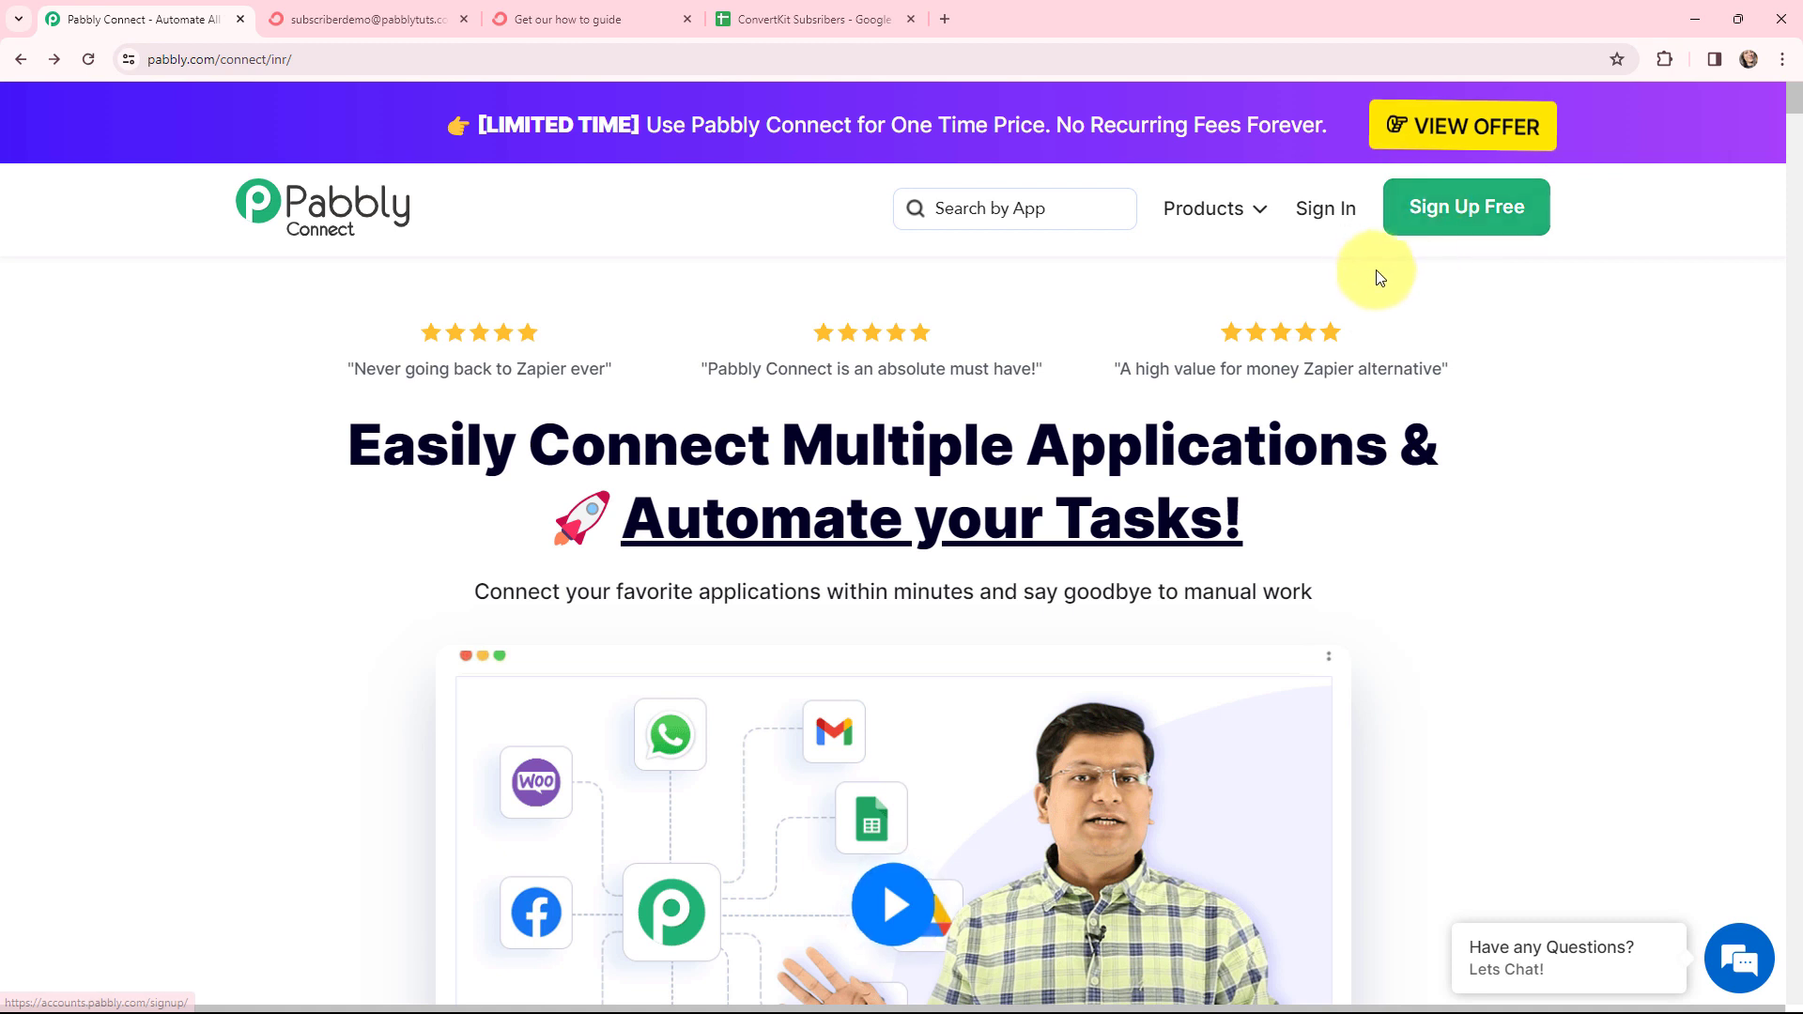
{"action": "left_click", "coordinate": [1312, 215]}
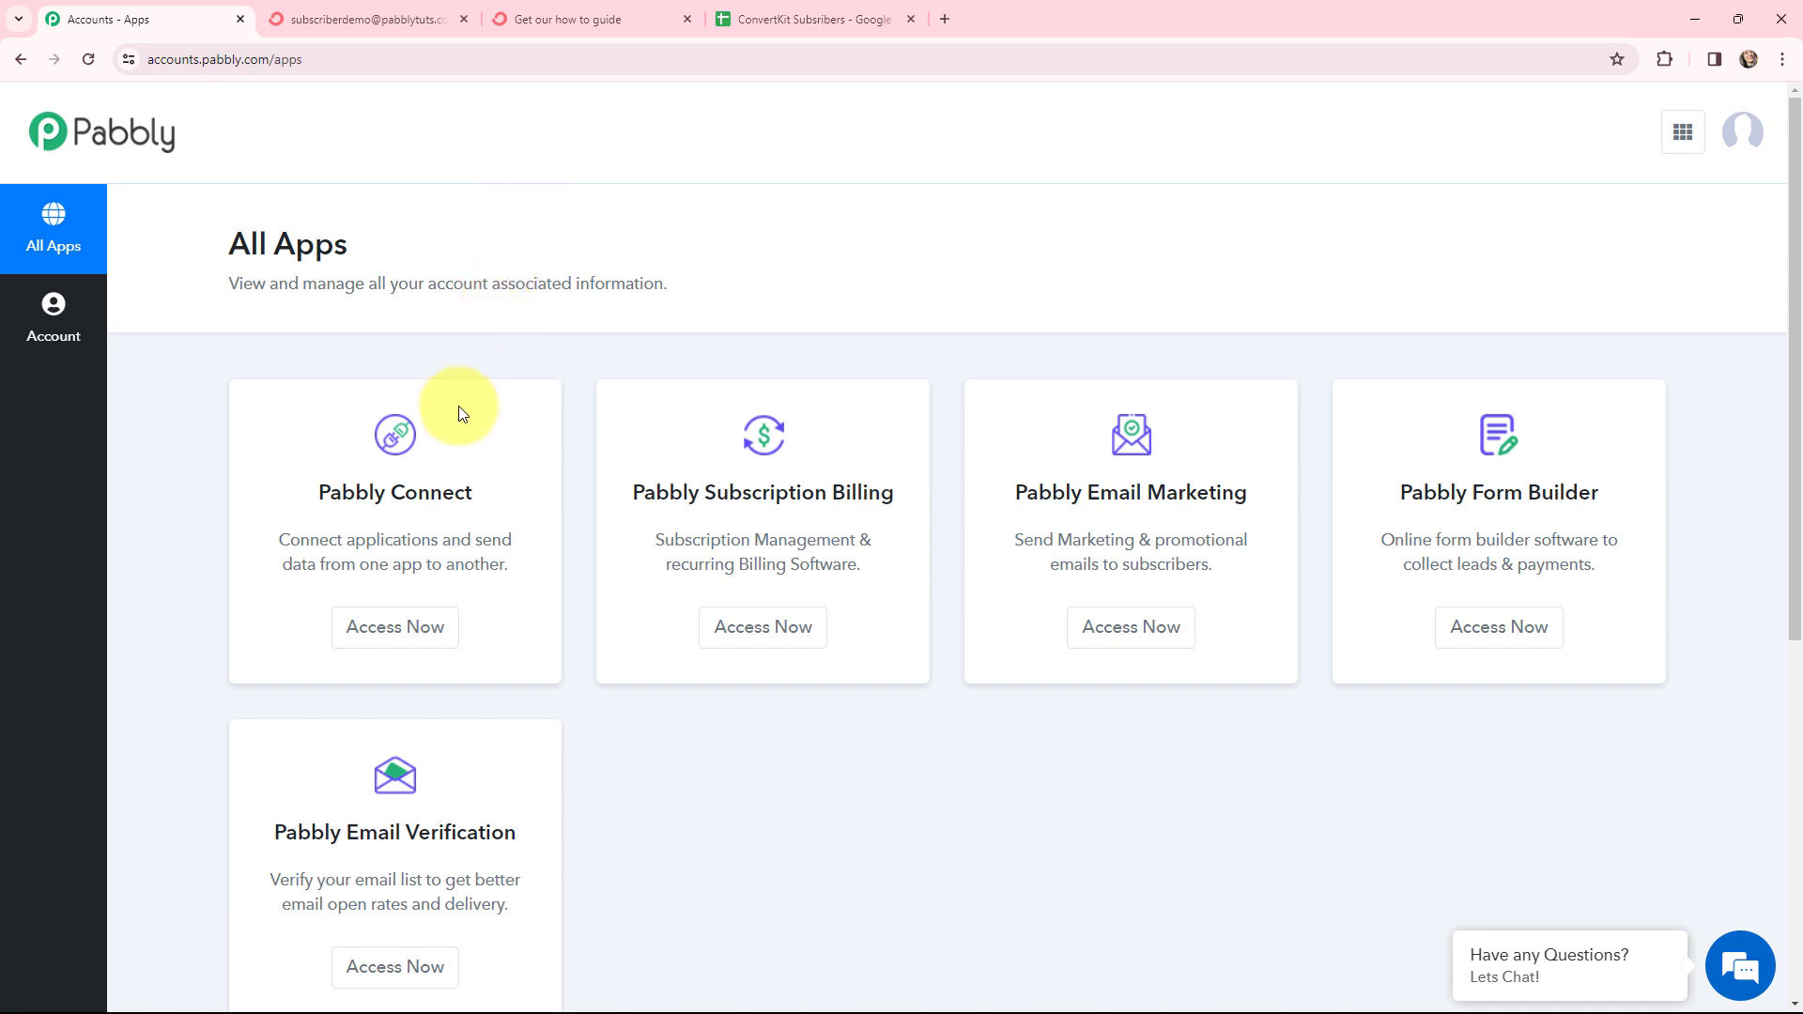
{"action": "left_click", "coordinate": [394, 629]}
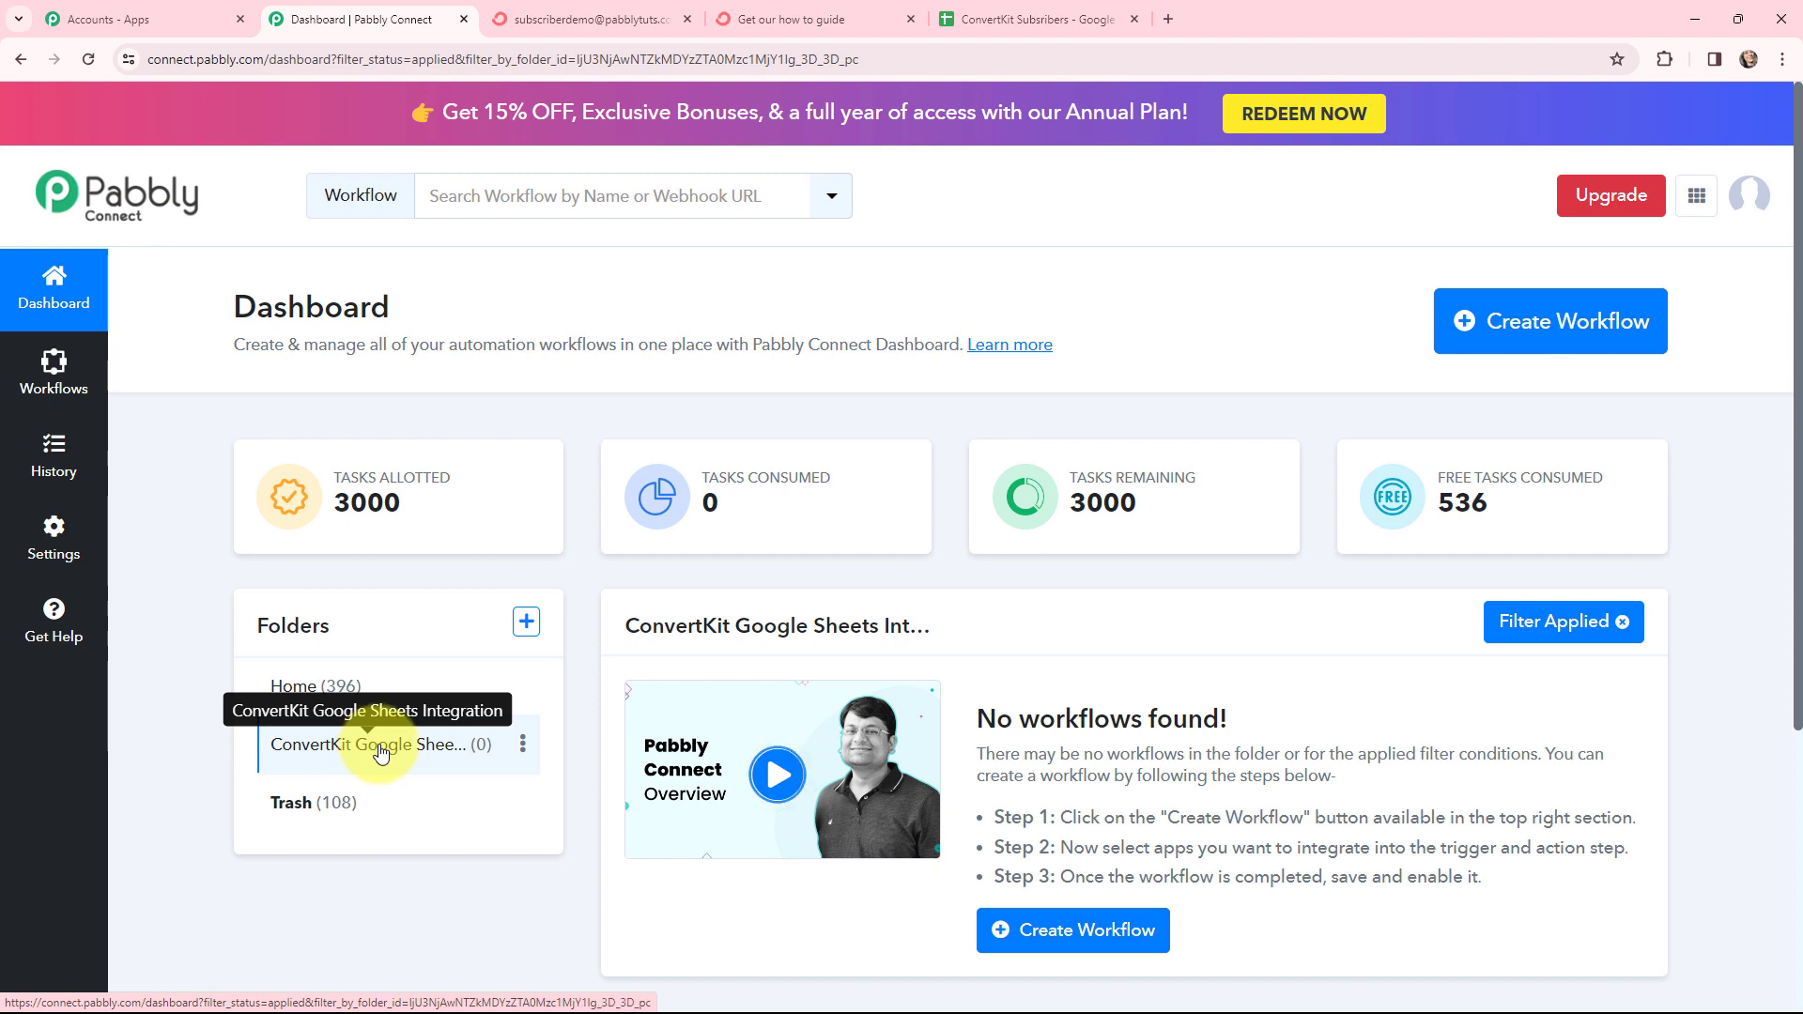
Create a workflow named "Add New ConvertKit Subscribers with Tag to Google Sheets" in the ConvertKit Google Sheets Integration folder
{"action": "left_click", "coordinate": [1518, 324]}
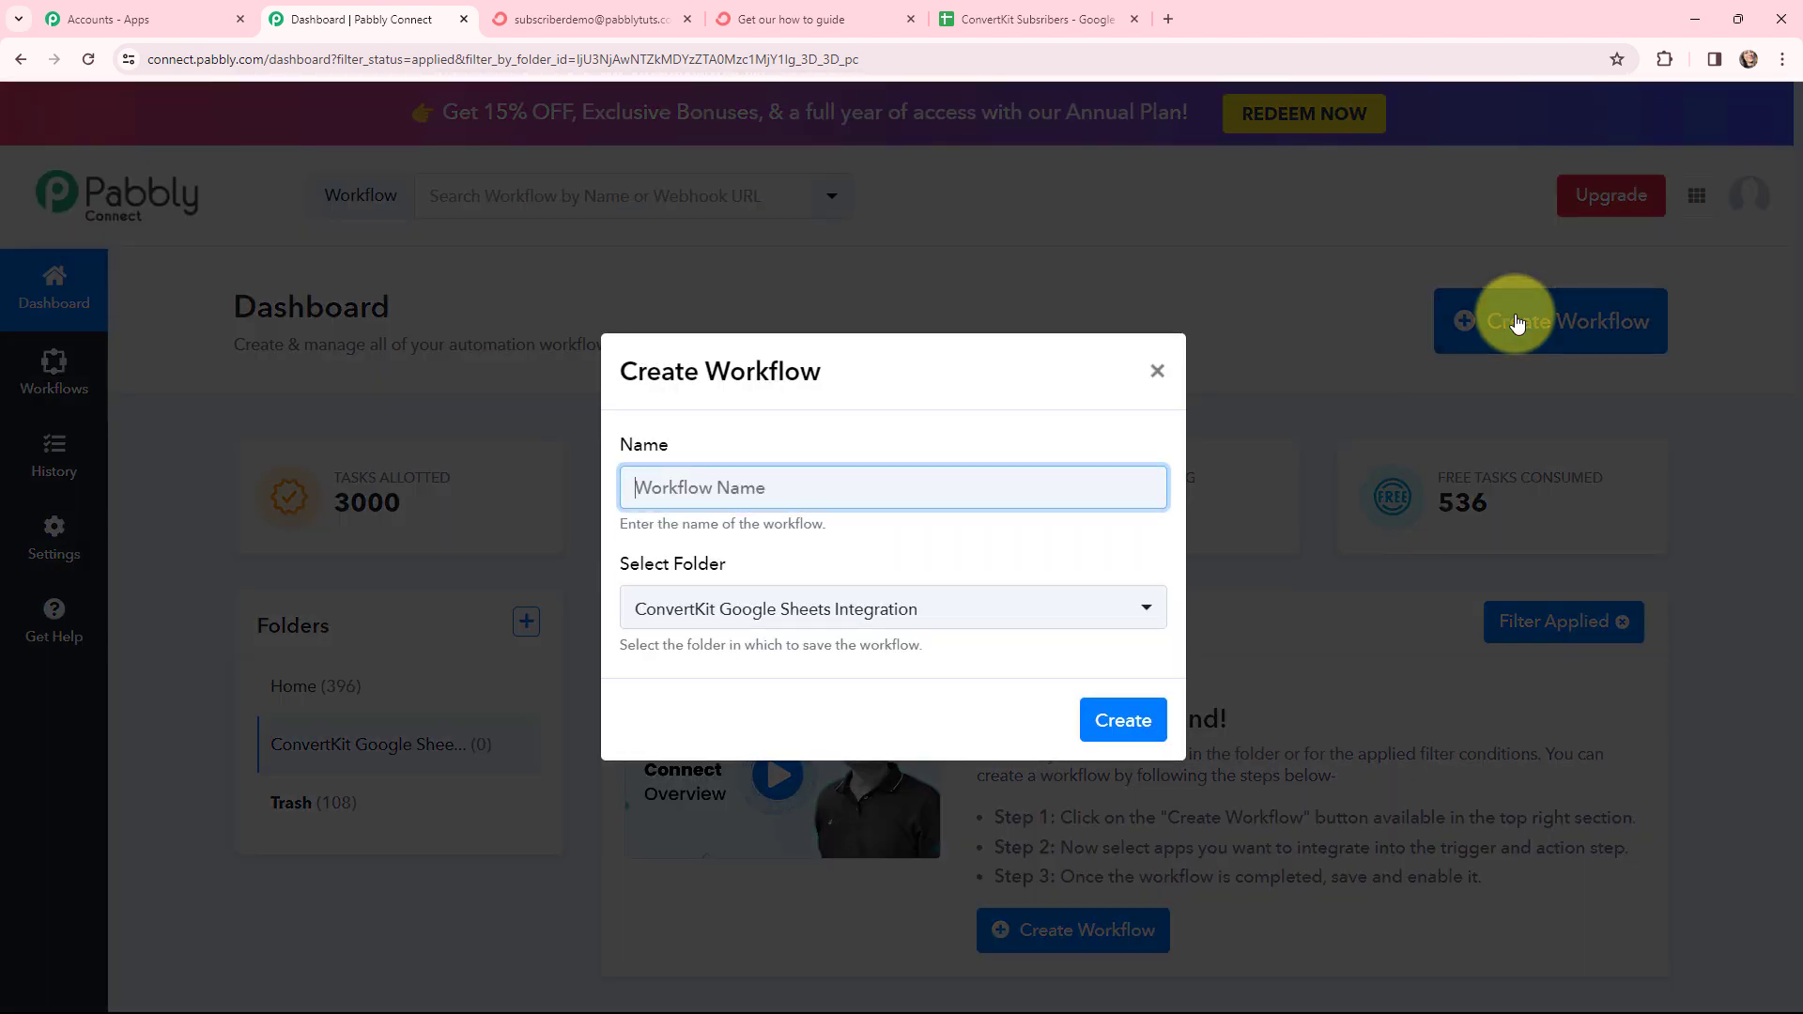
{"action": "type", "text": "Add New ConvertKit Subscribers with Tag to Google Sheets"}
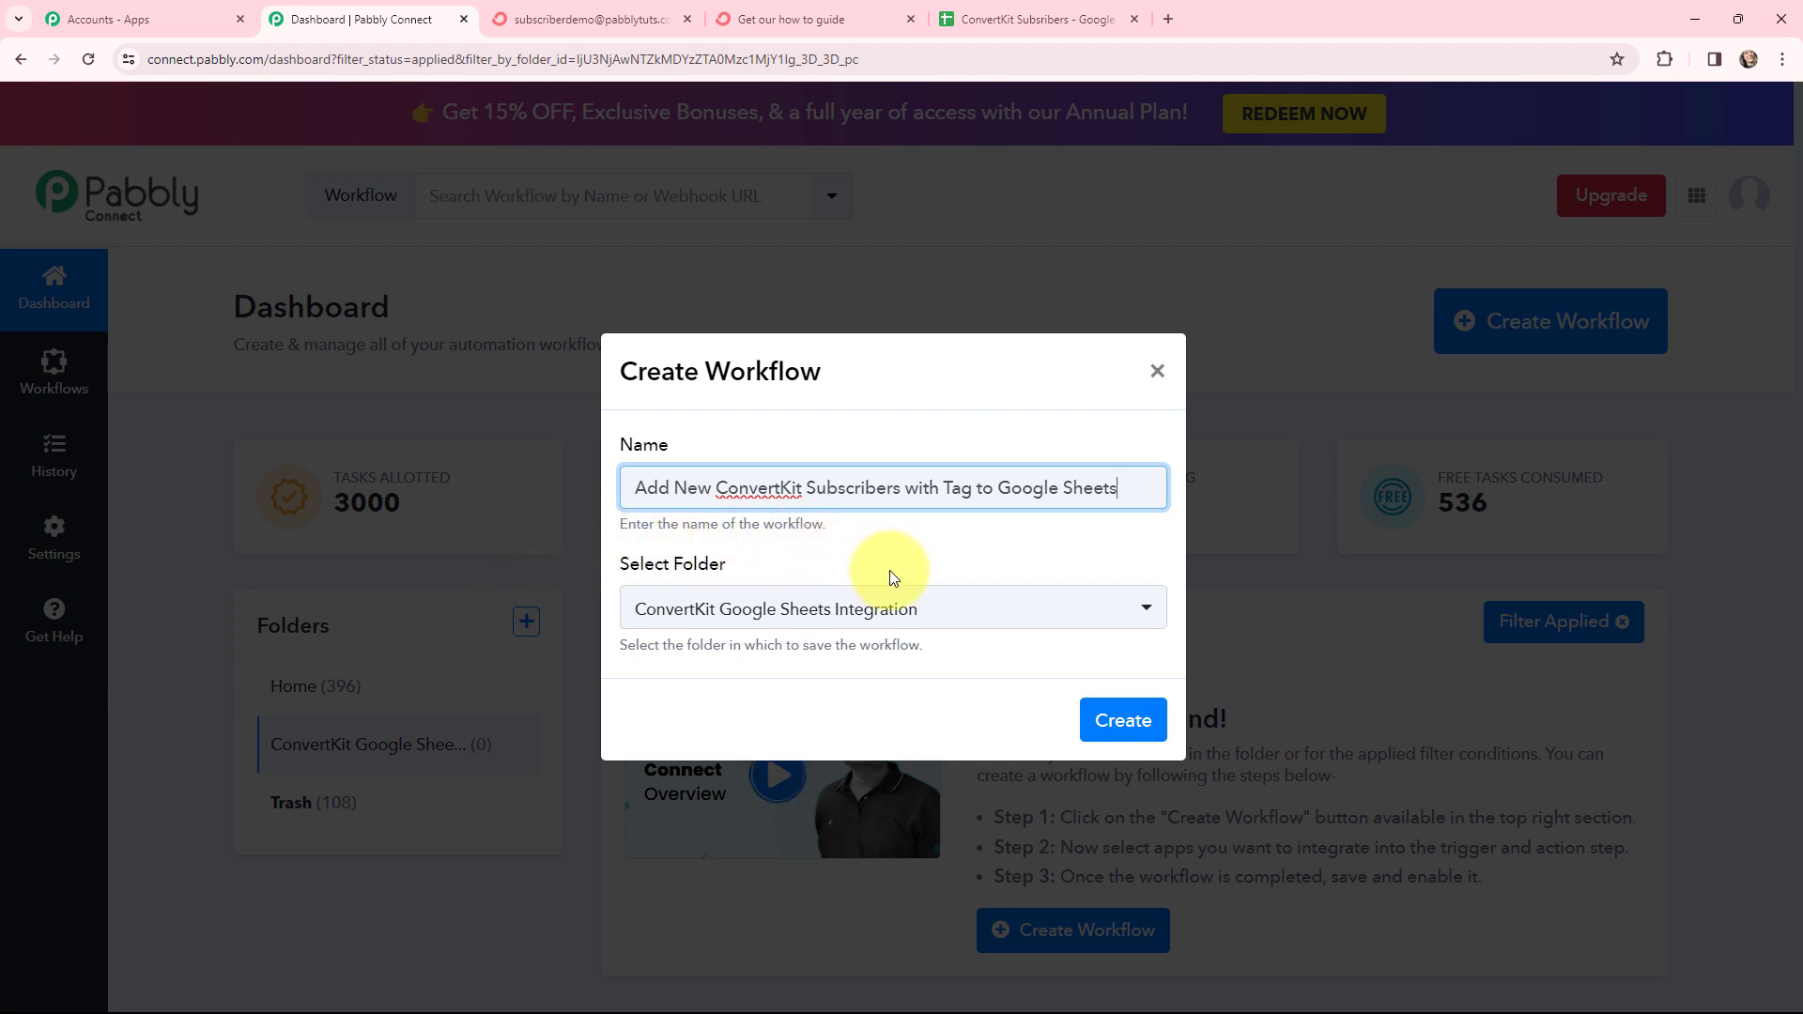
{"action": "left_click", "coordinate": [936, 597]}
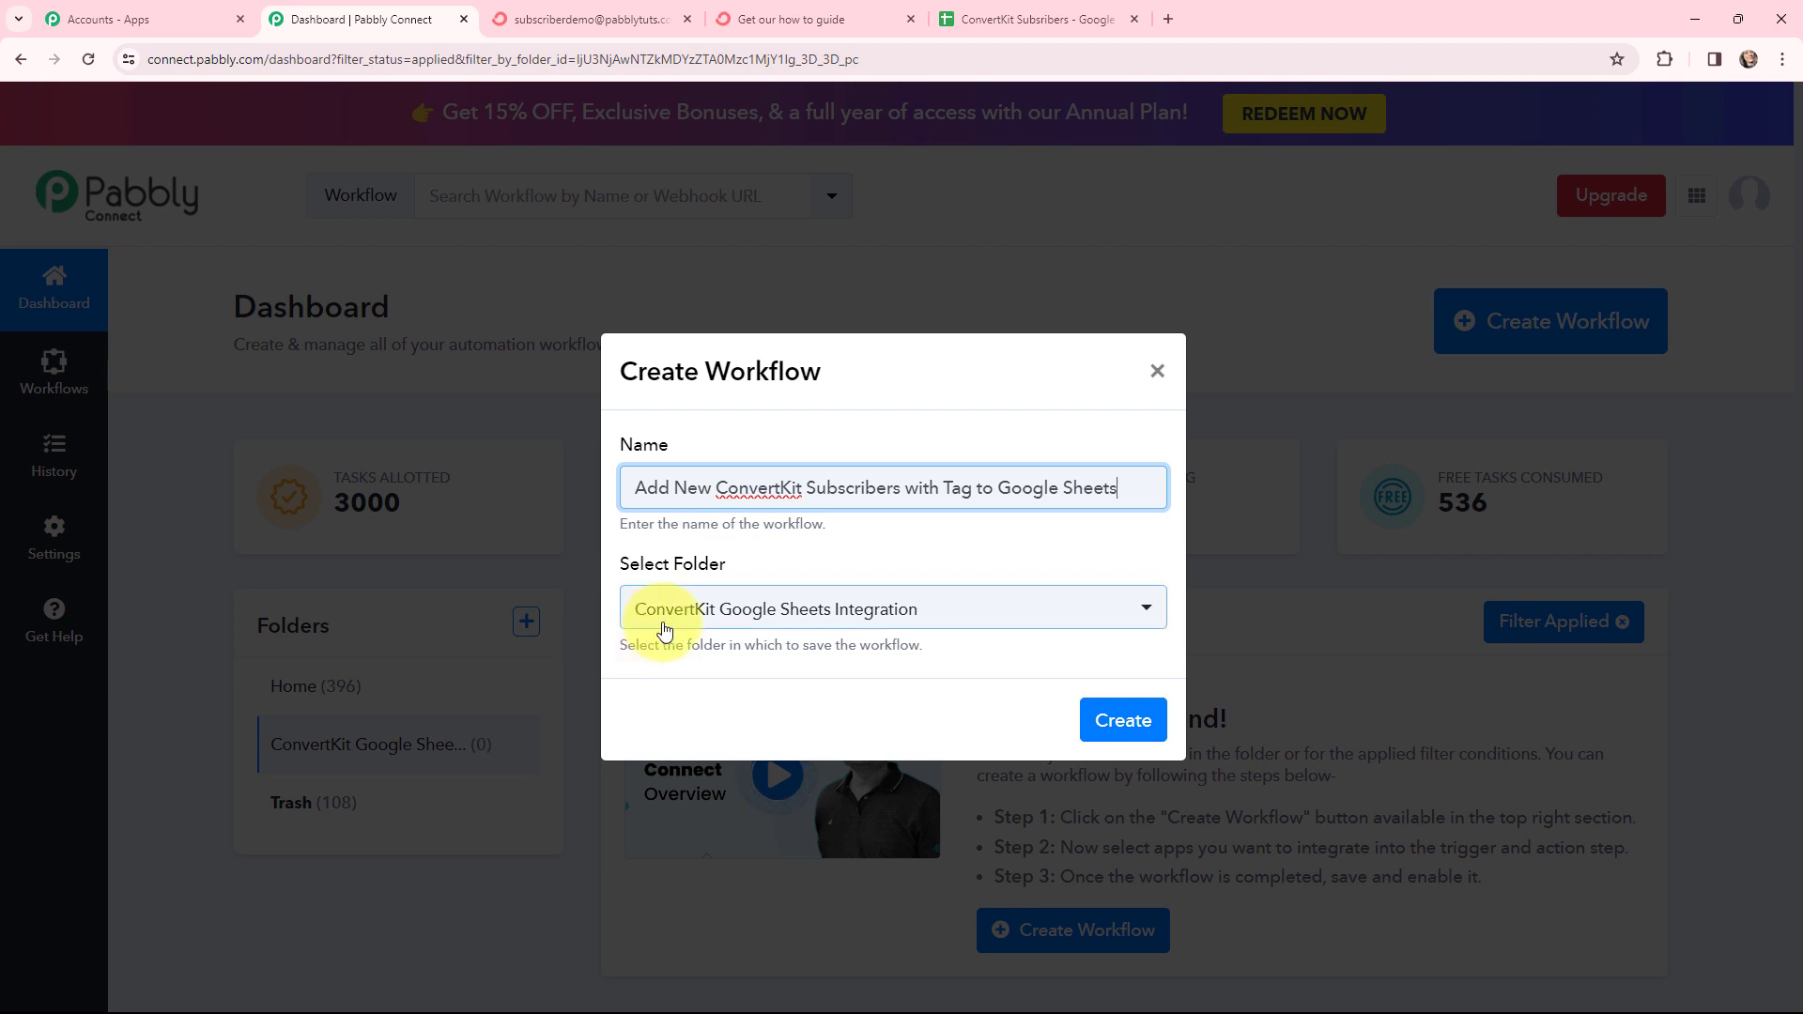
{"action": "left_click", "coordinate": [808, 676]}
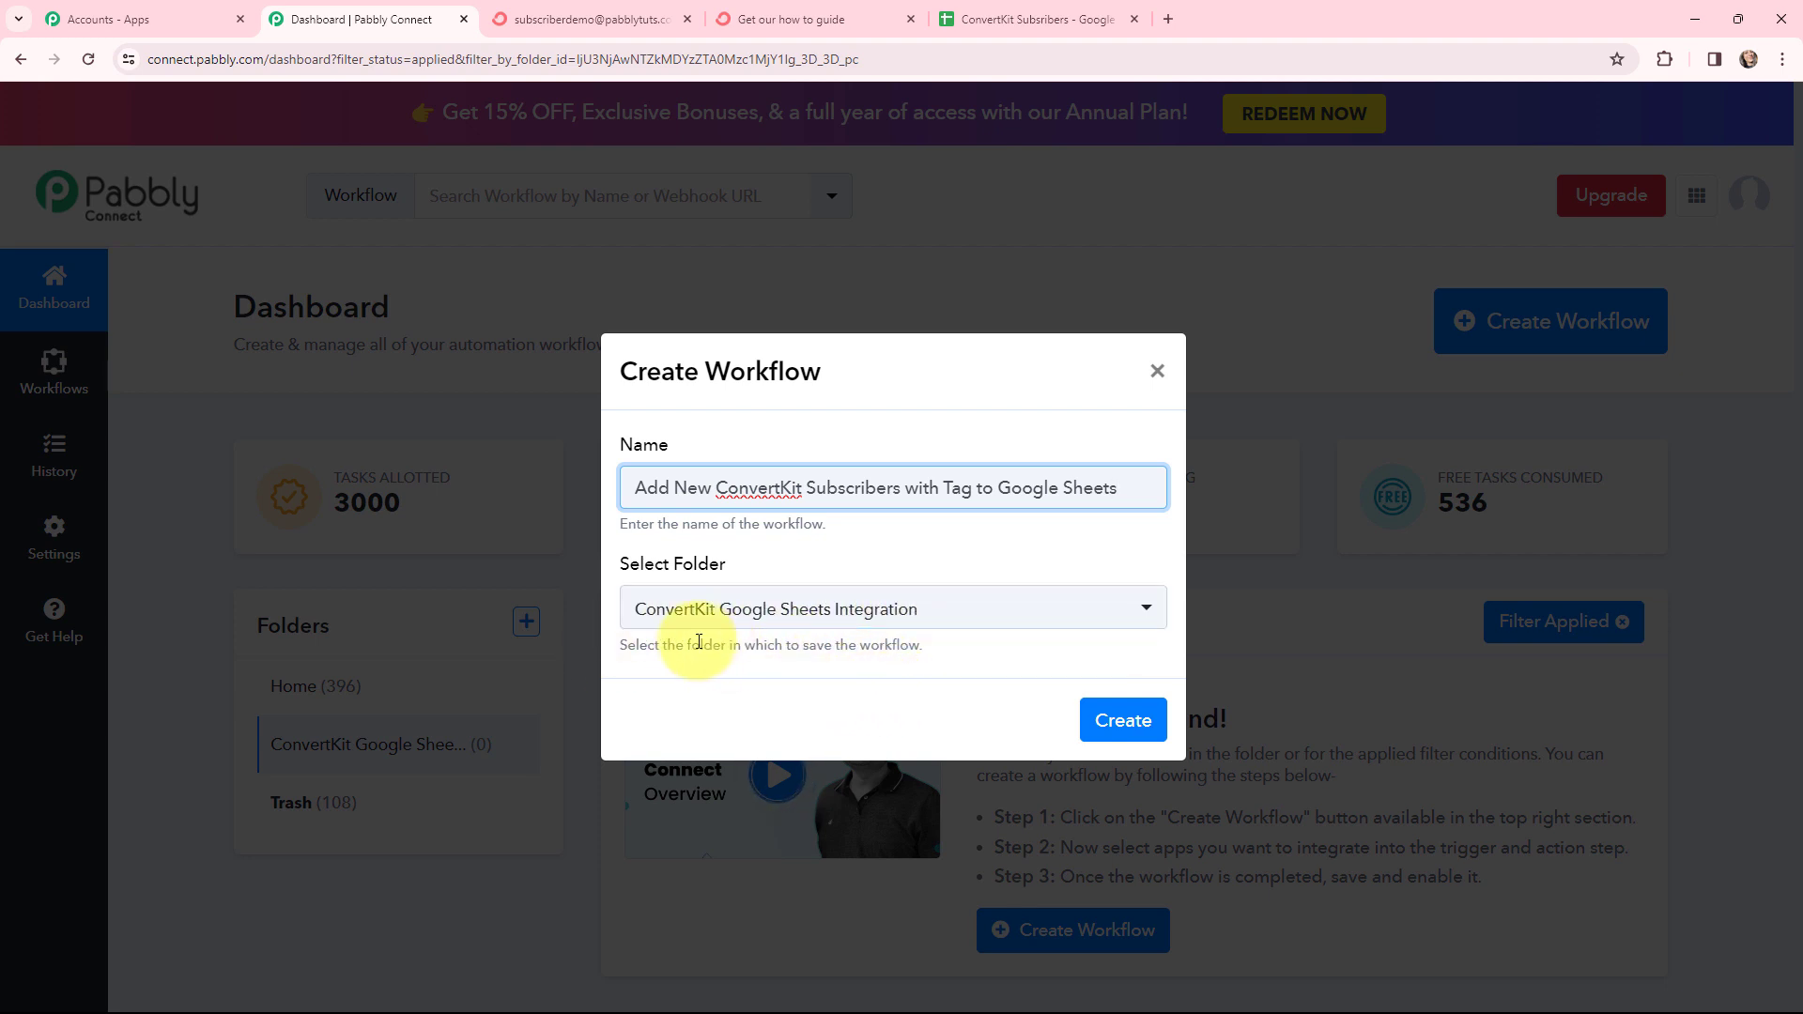
{"action": "left_click", "coordinate": [1023, 608]}
{"action": "left_click", "coordinate": [1134, 722]}
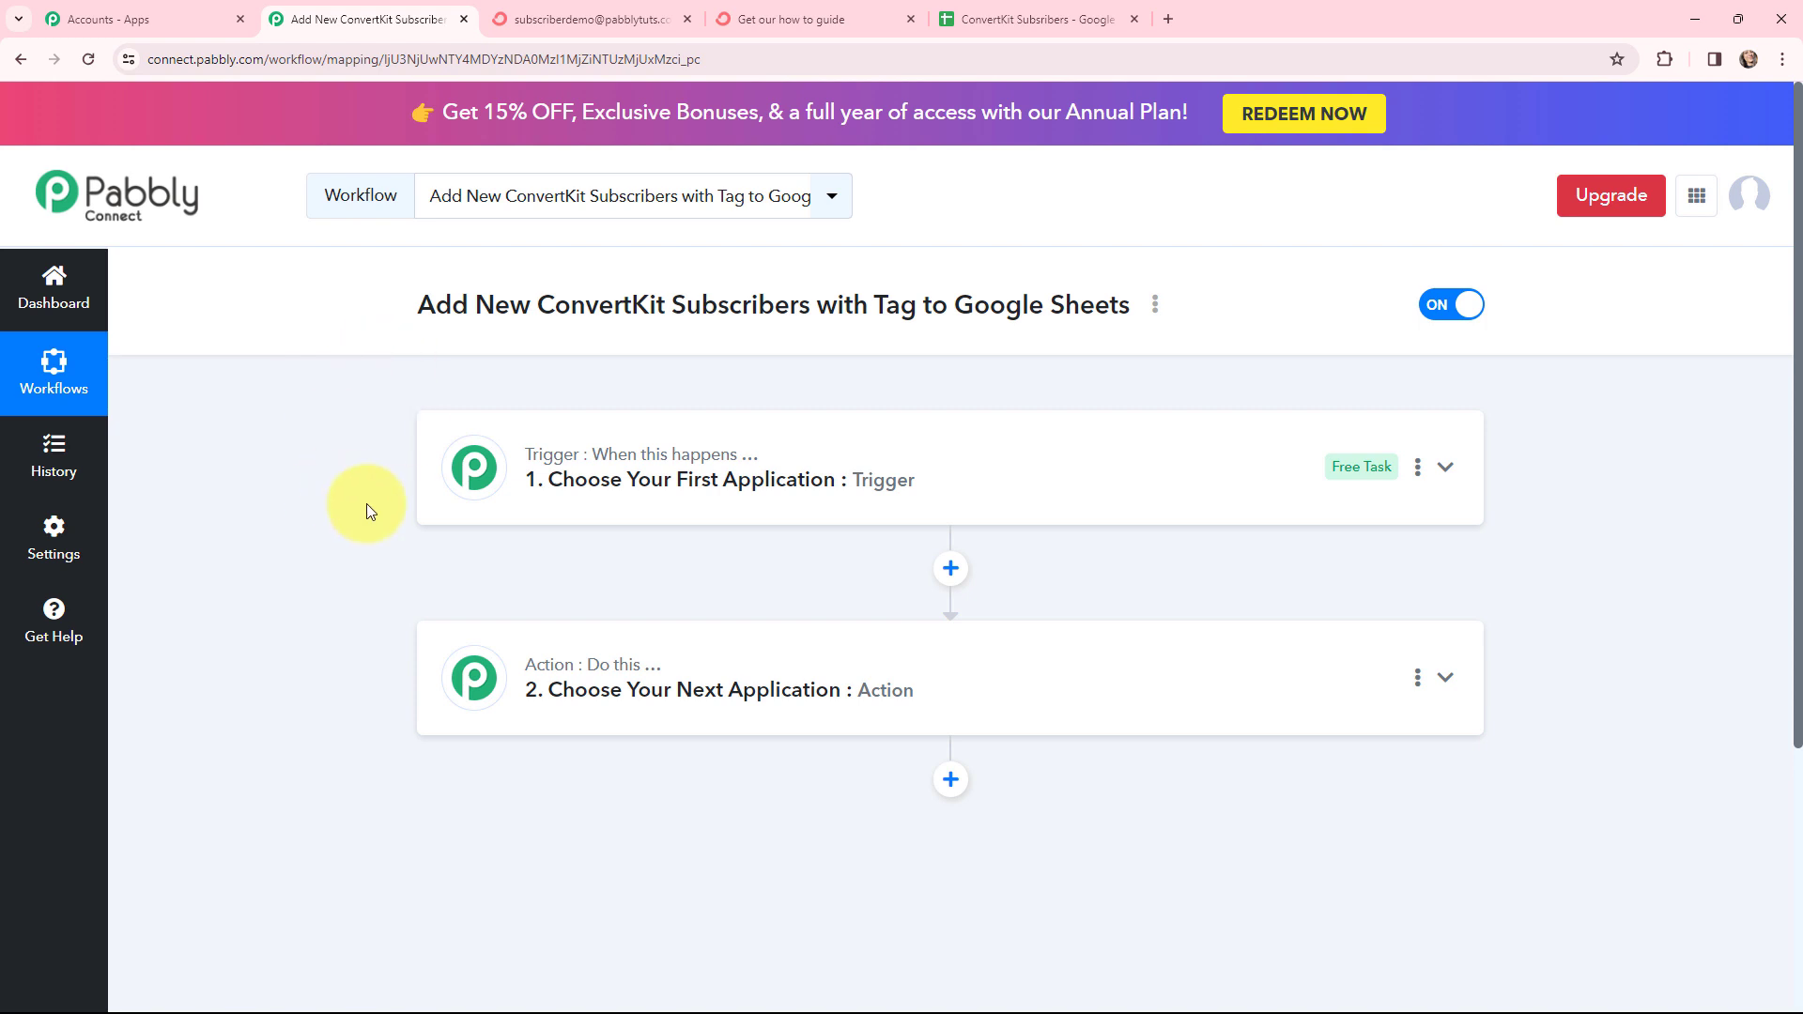
Check the ConvertKit form's fields against the spreadsheet's columns and return to the Pabbly Connect workflow
{"action": "left_click", "coordinate": [836, 13]}
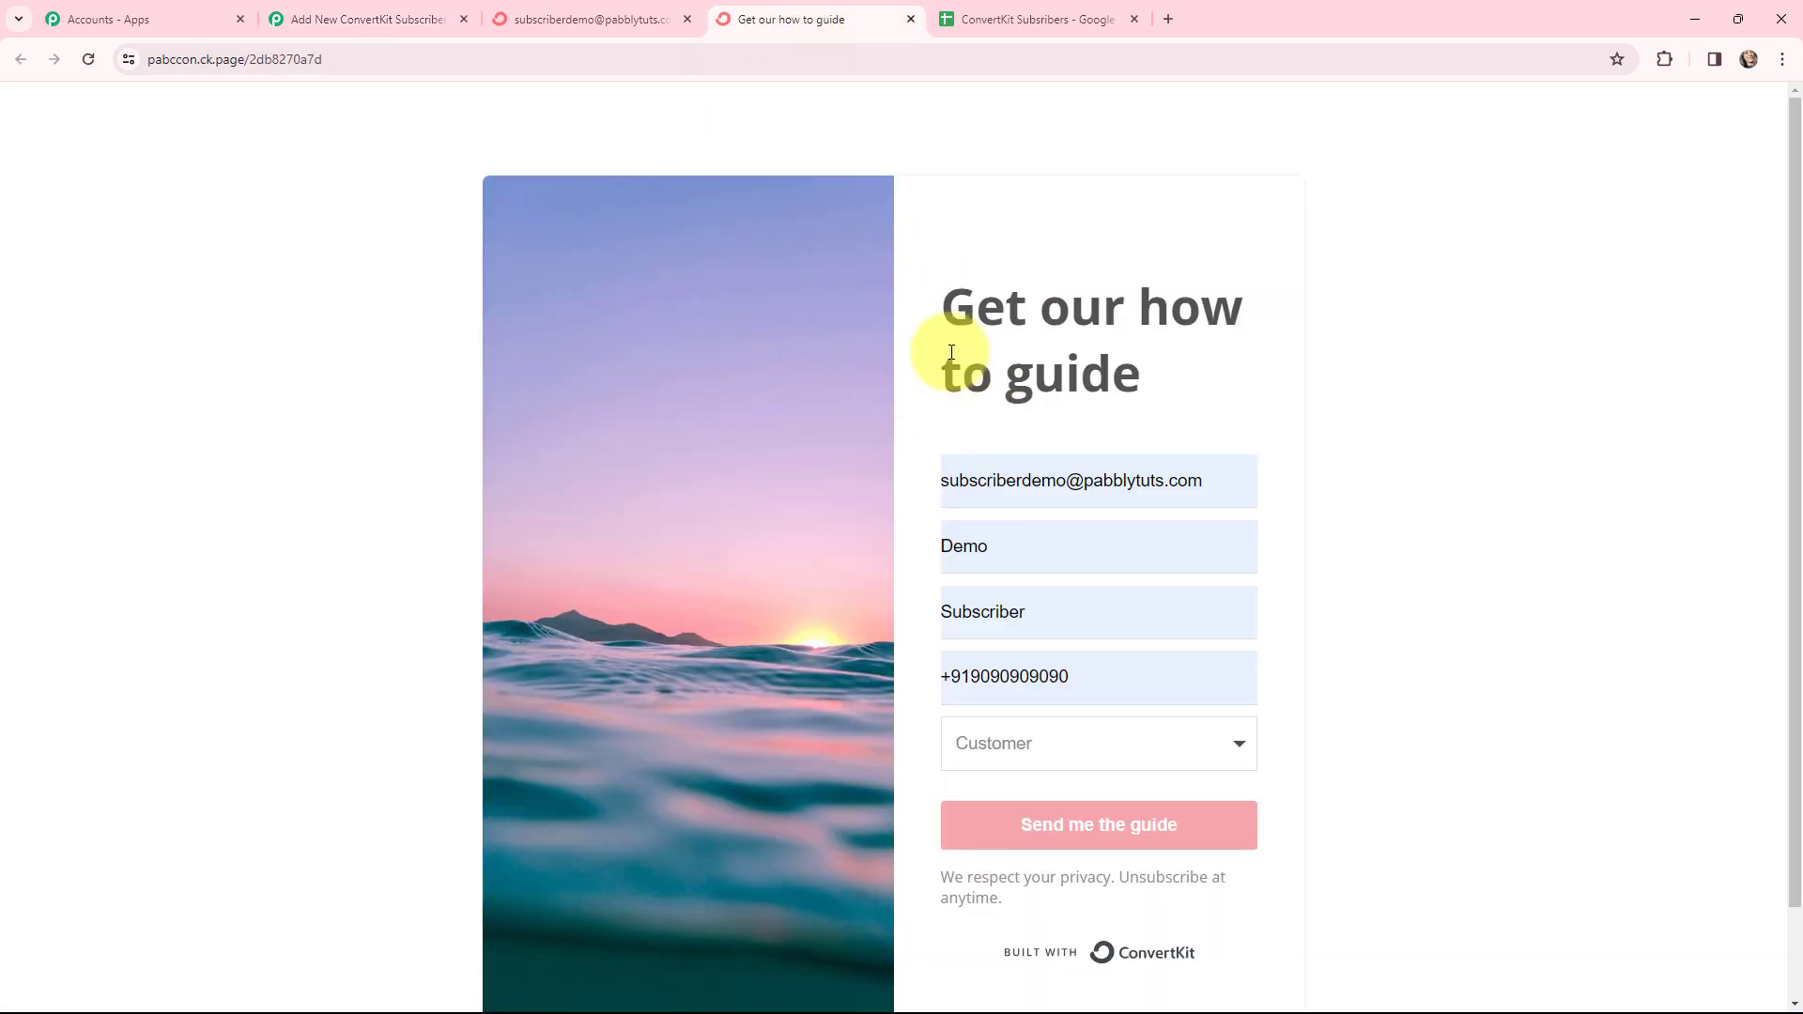
{"action": "left_click", "coordinate": [977, 10]}
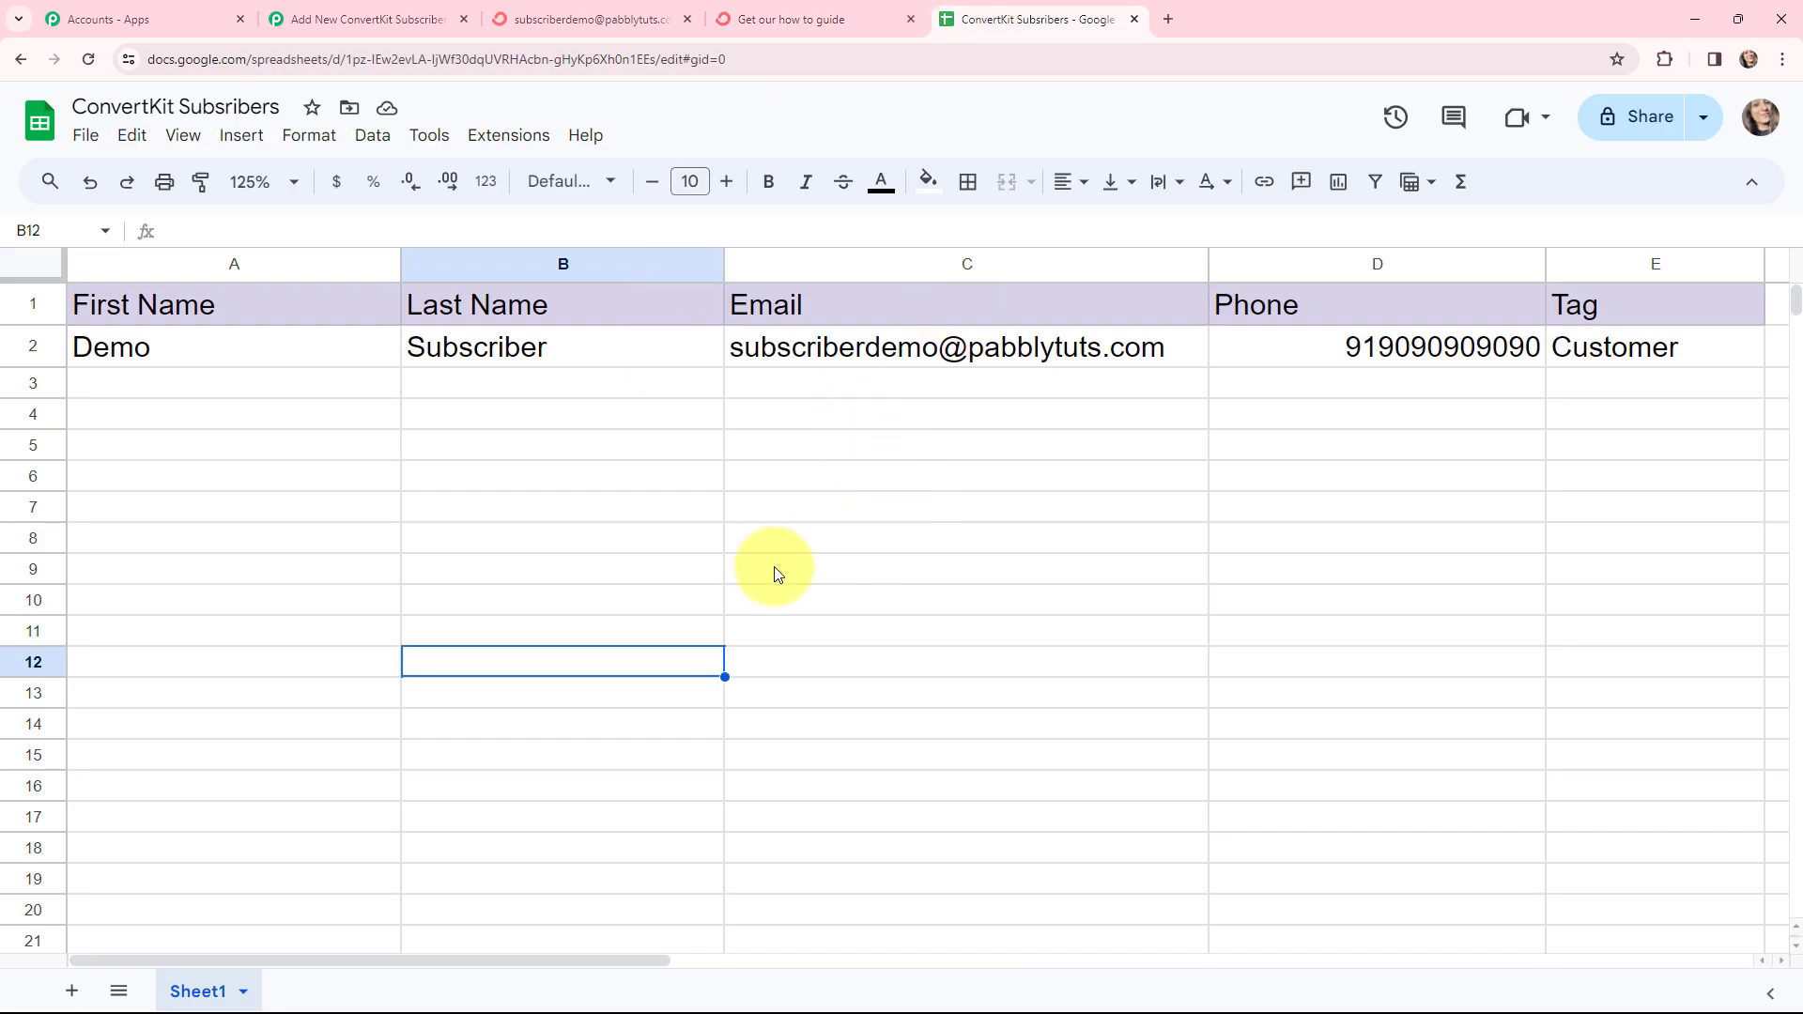
{"action": "left_click", "coordinate": [380, 8]}
Set the workflow's trigger to ConvertKit with the New Form Subscriber event
{"action": "left_click", "coordinate": [551, 481]}
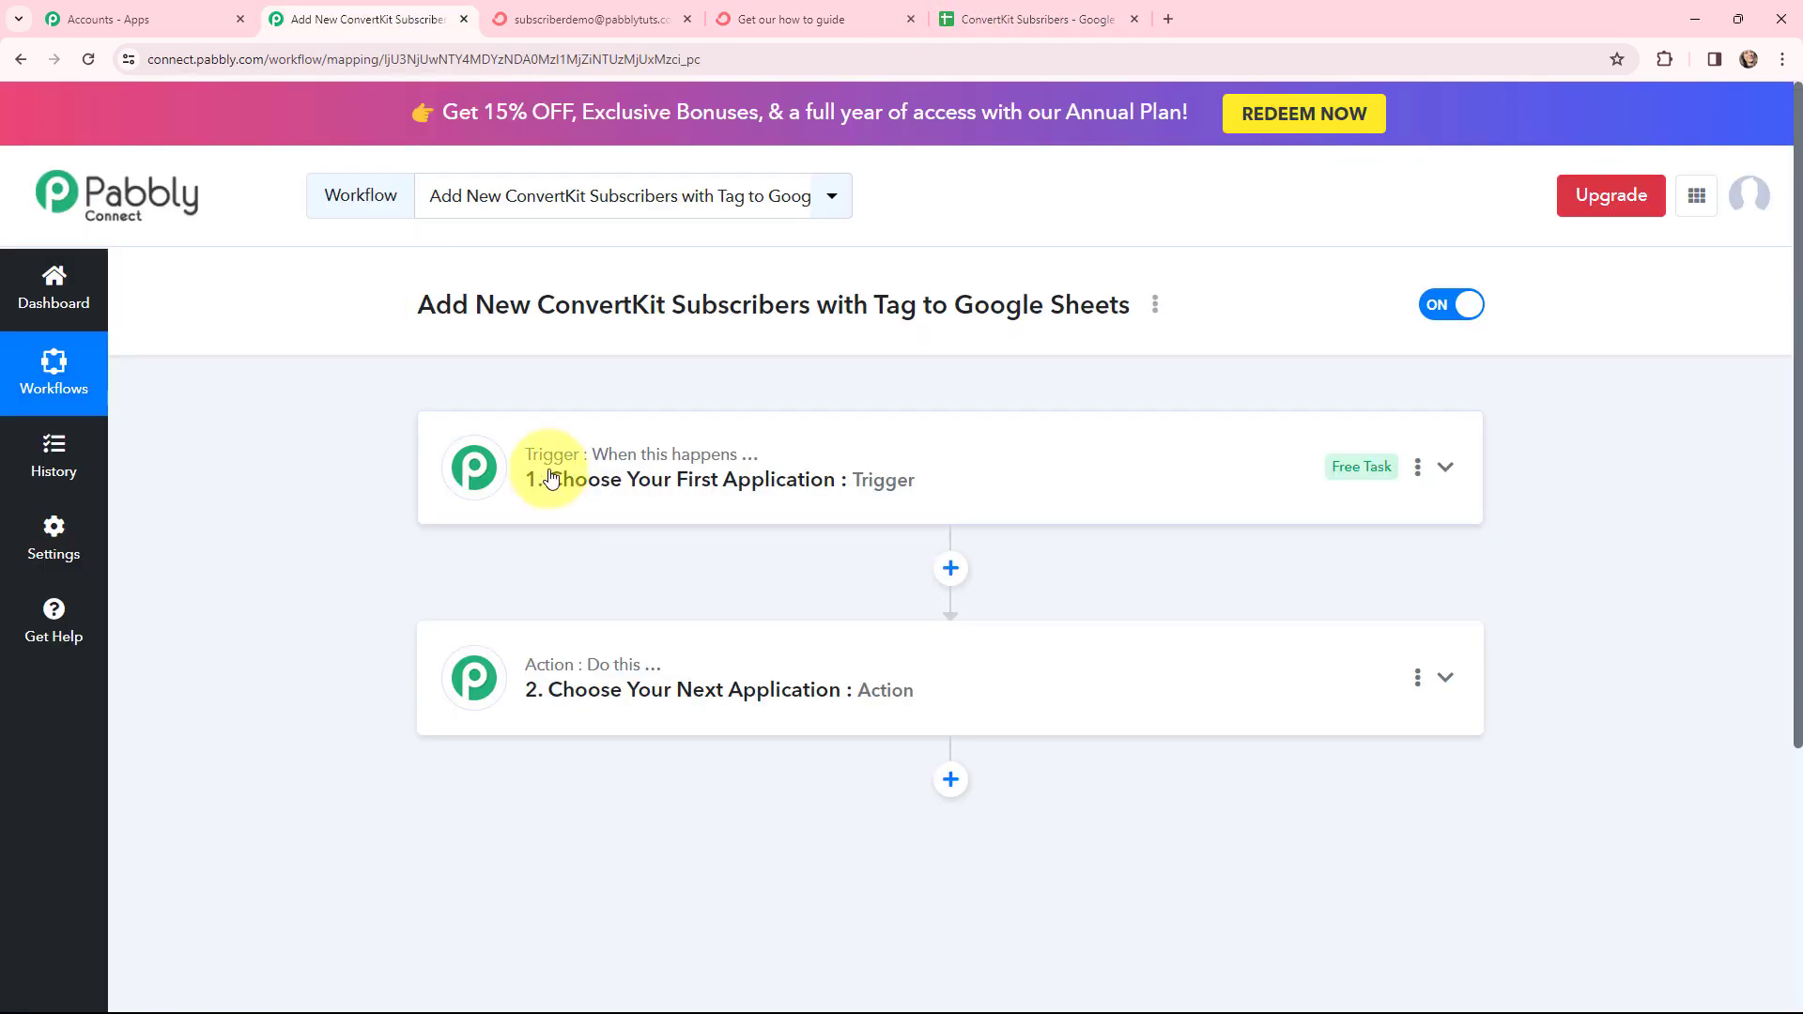
{"action": "left_click", "coordinate": [613, 612]}
{"action": "type", "text": "c"}
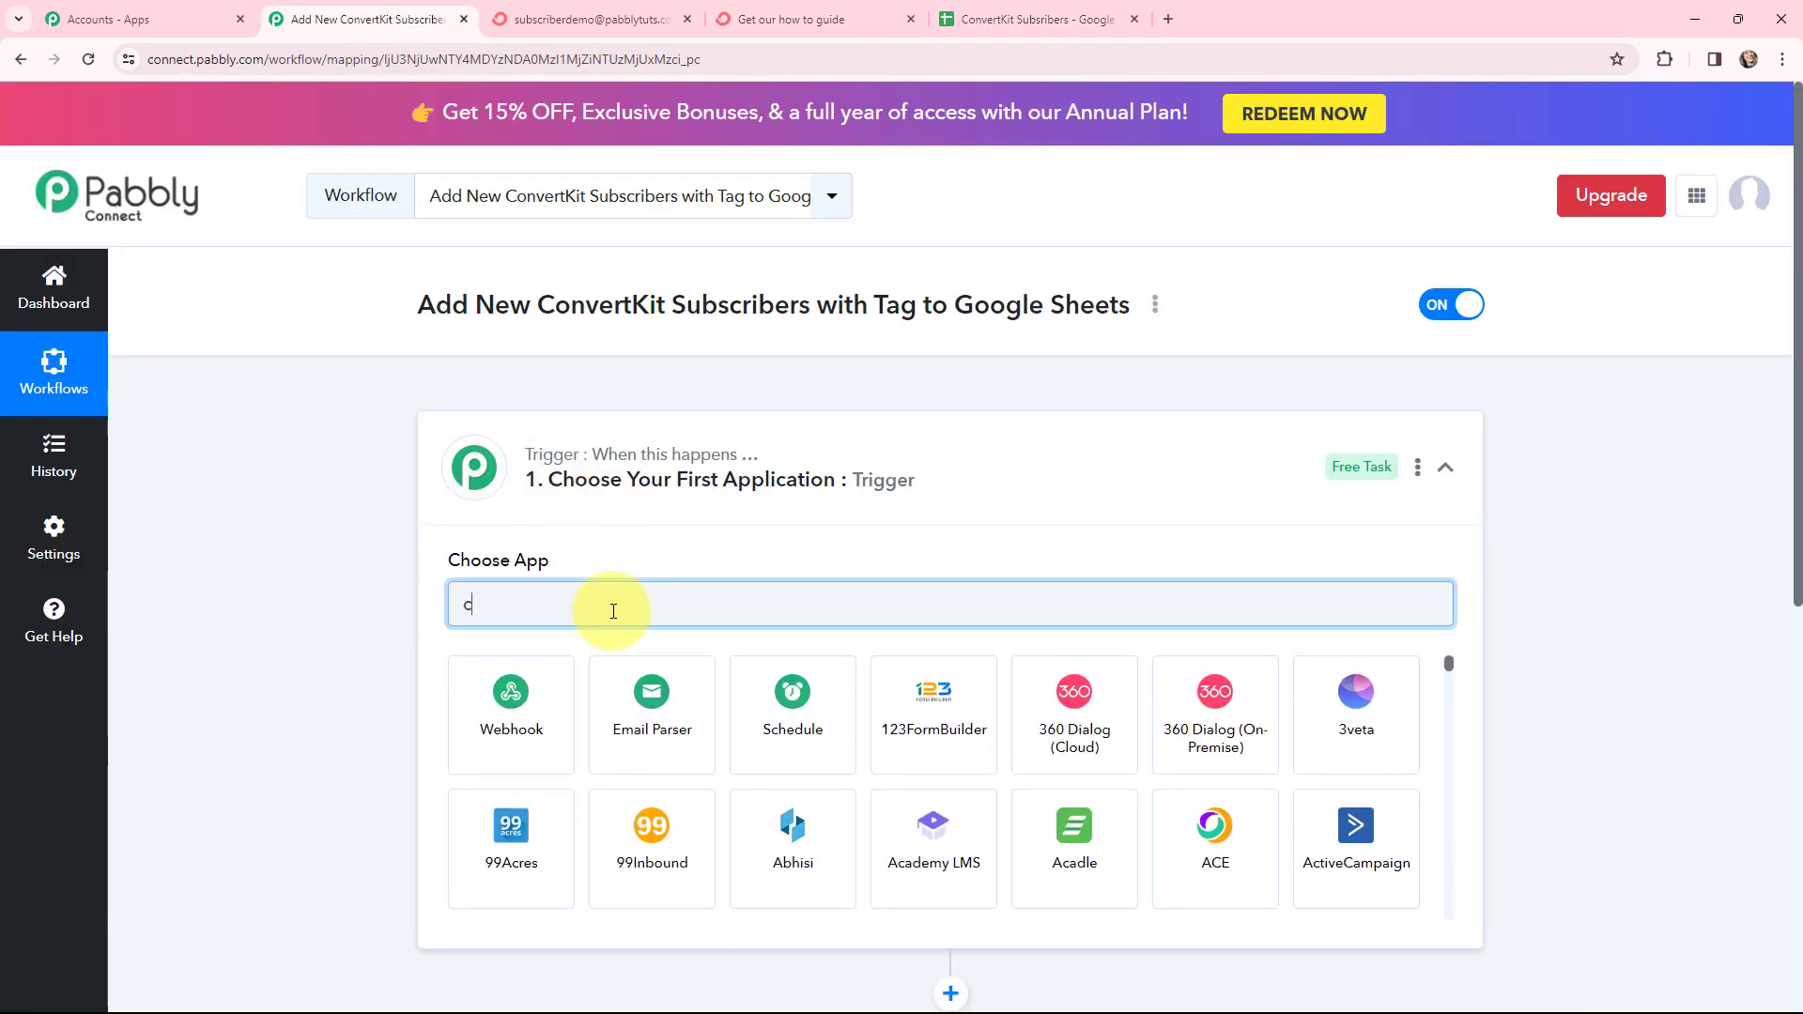
{"action": "type", "text": "onver"}
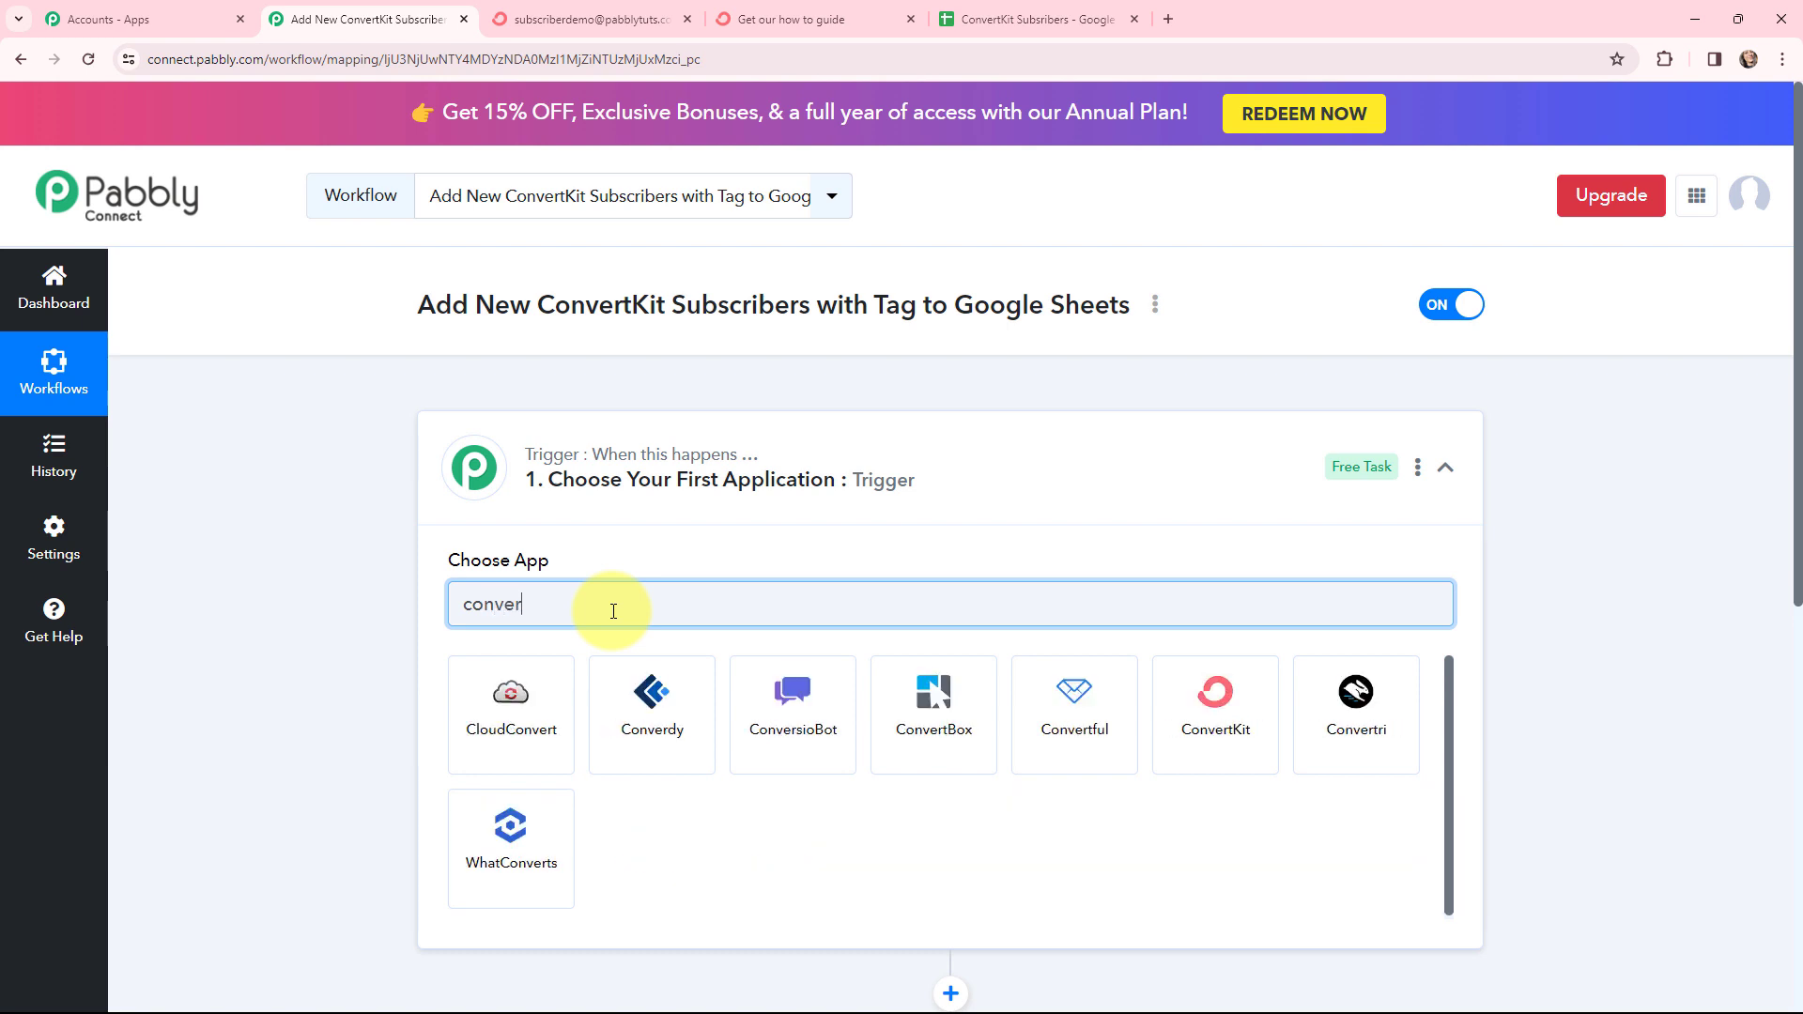
{"action": "type", "text": "t"}
{"action": "left_click", "coordinate": [892, 694]}
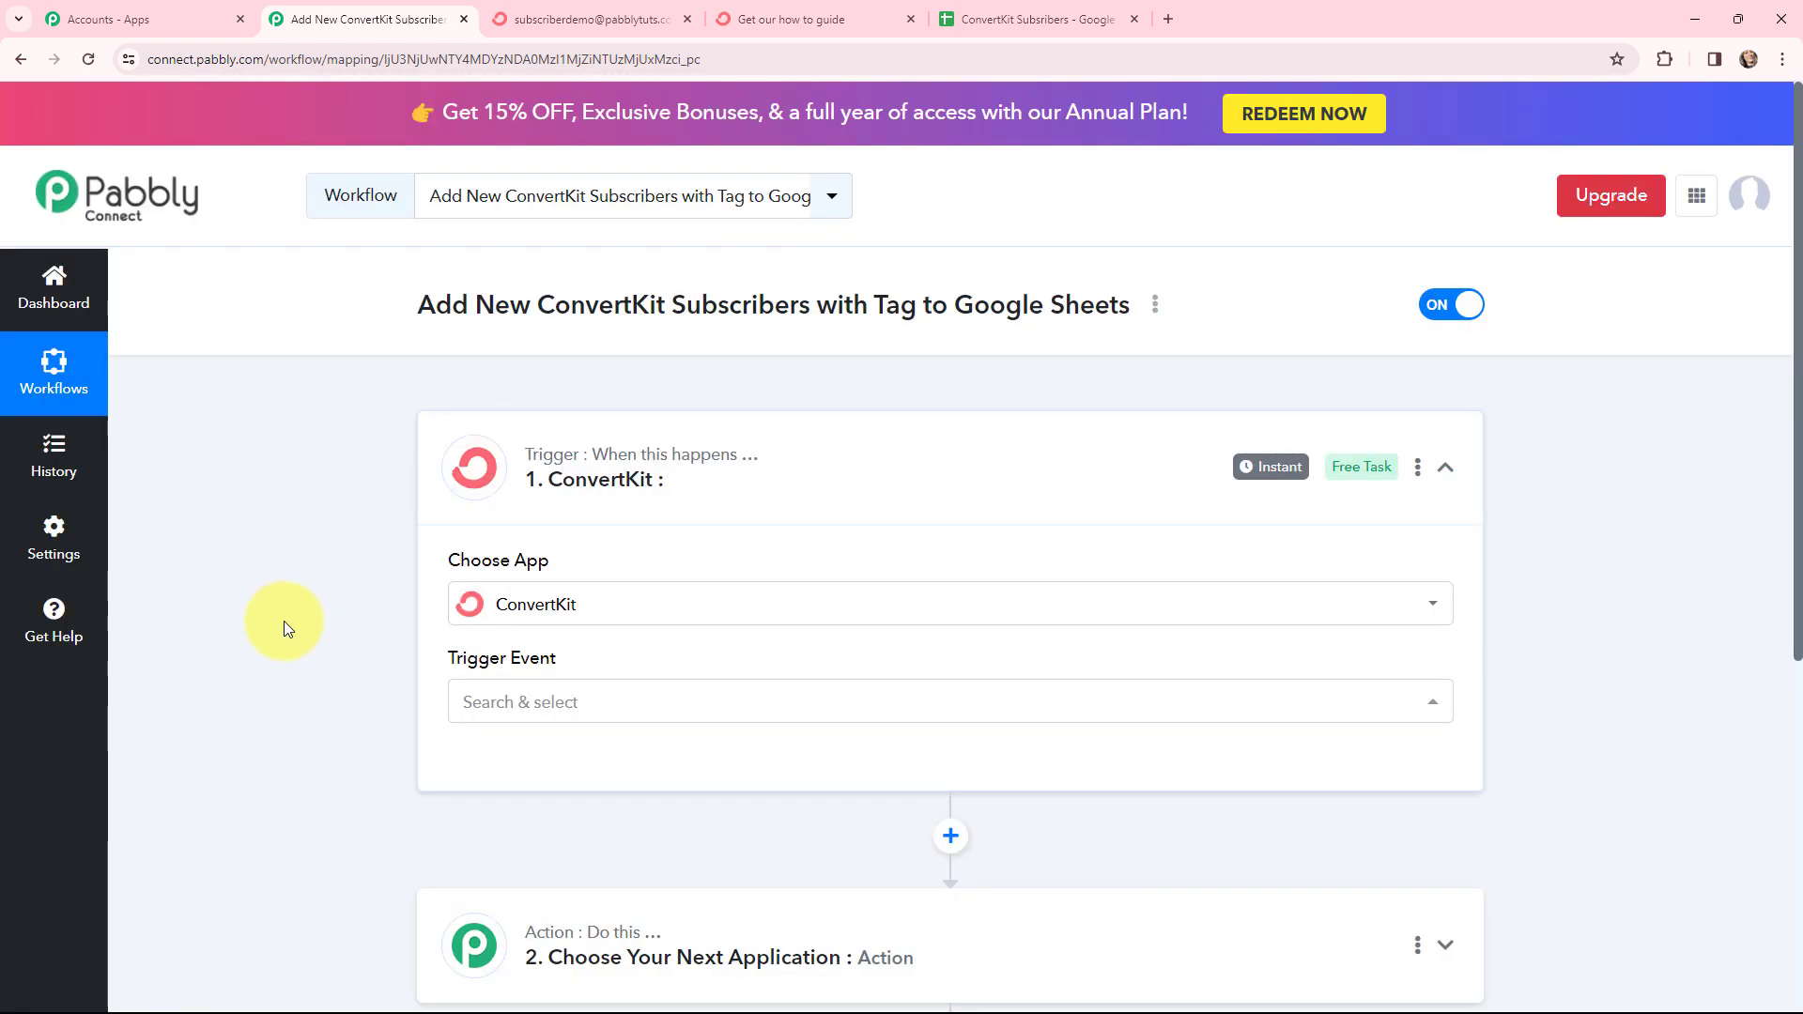
{"action": "left_click", "coordinate": [576, 702]}
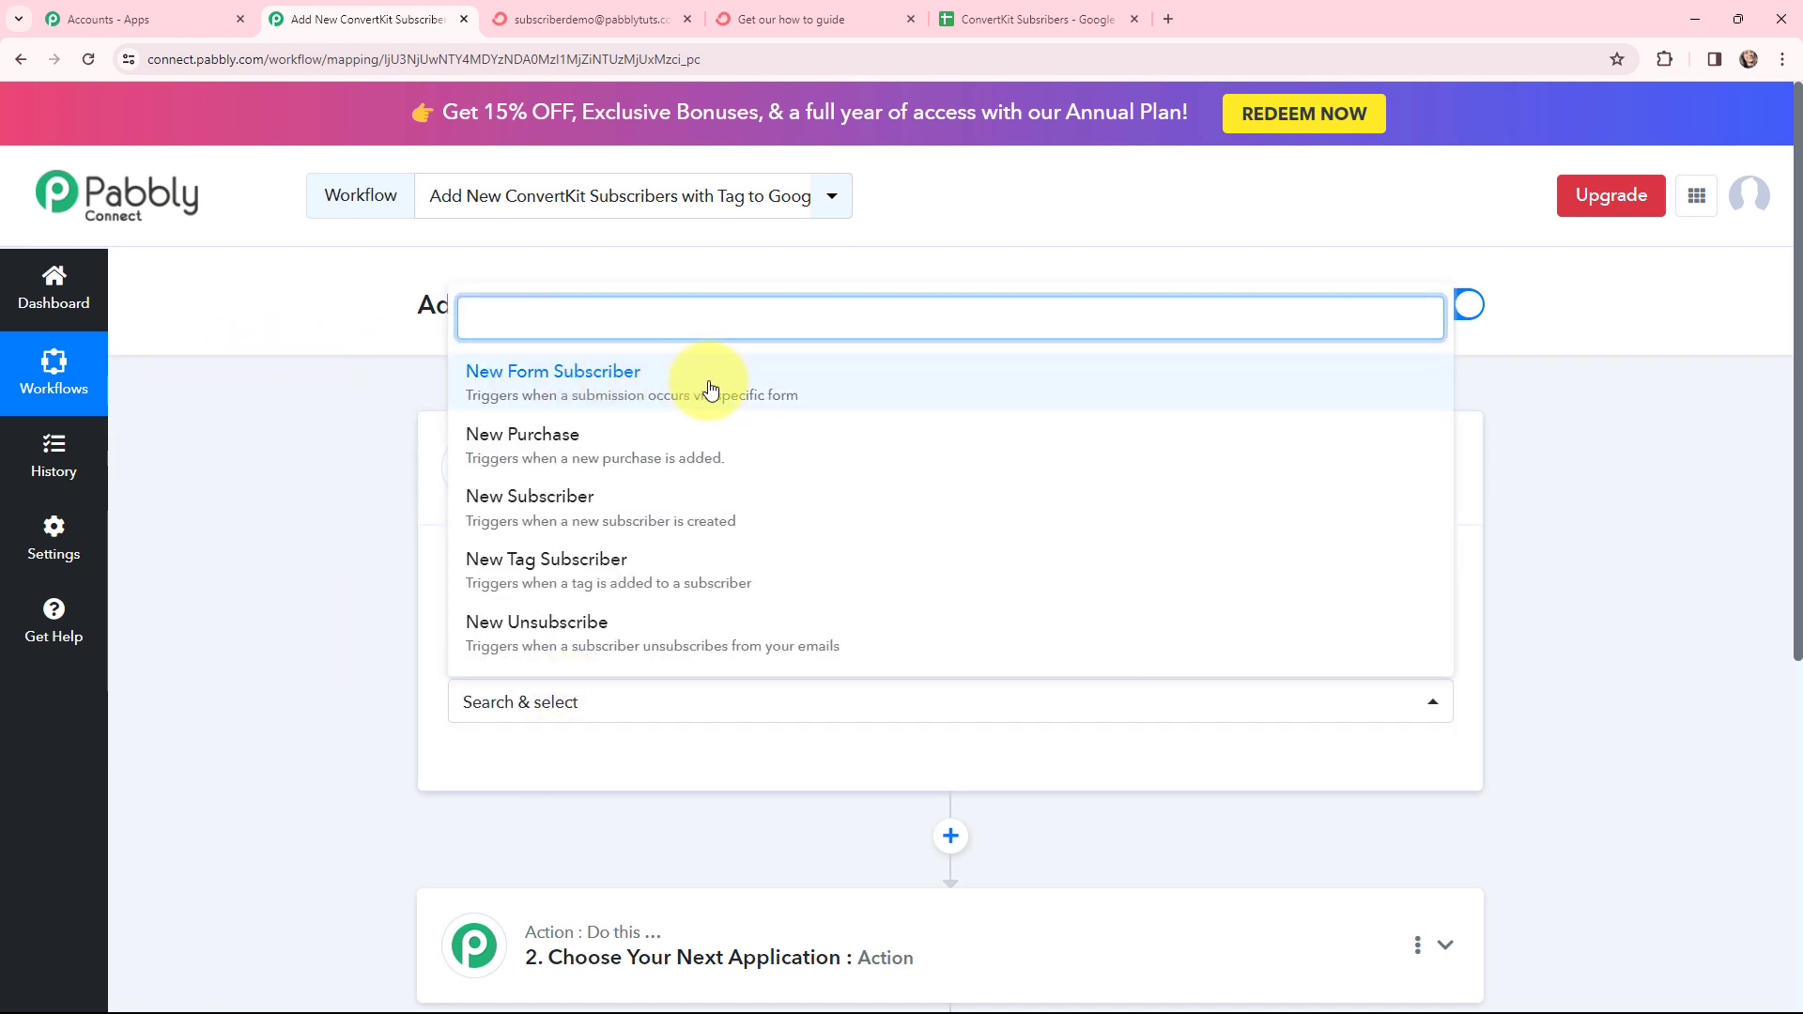
{"action": "left_click", "coordinate": [523, 377]}
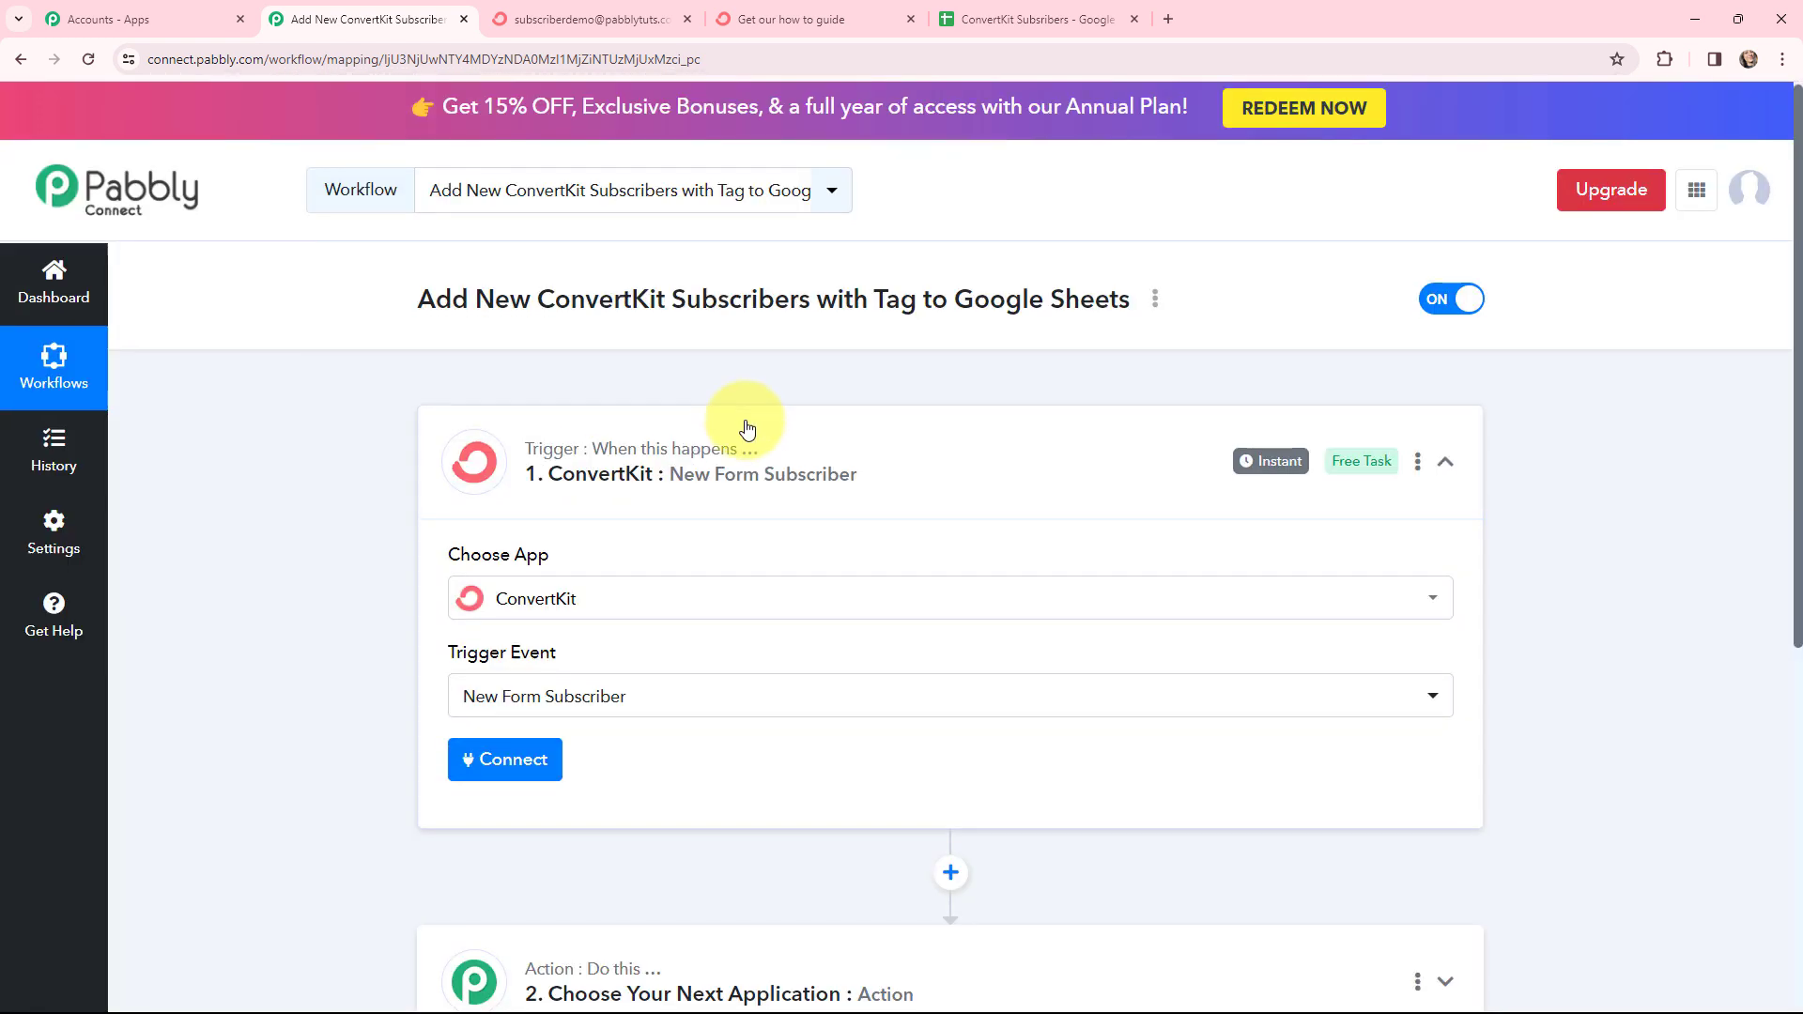
Set the workflow's action to Google Sheets with the Add New Row event
{"action": "scroll", "coordinate": [742, 451], "scroll_direction": "down", "scroll_amount": 3}
{"action": "left_click", "coordinate": [697, 681]}
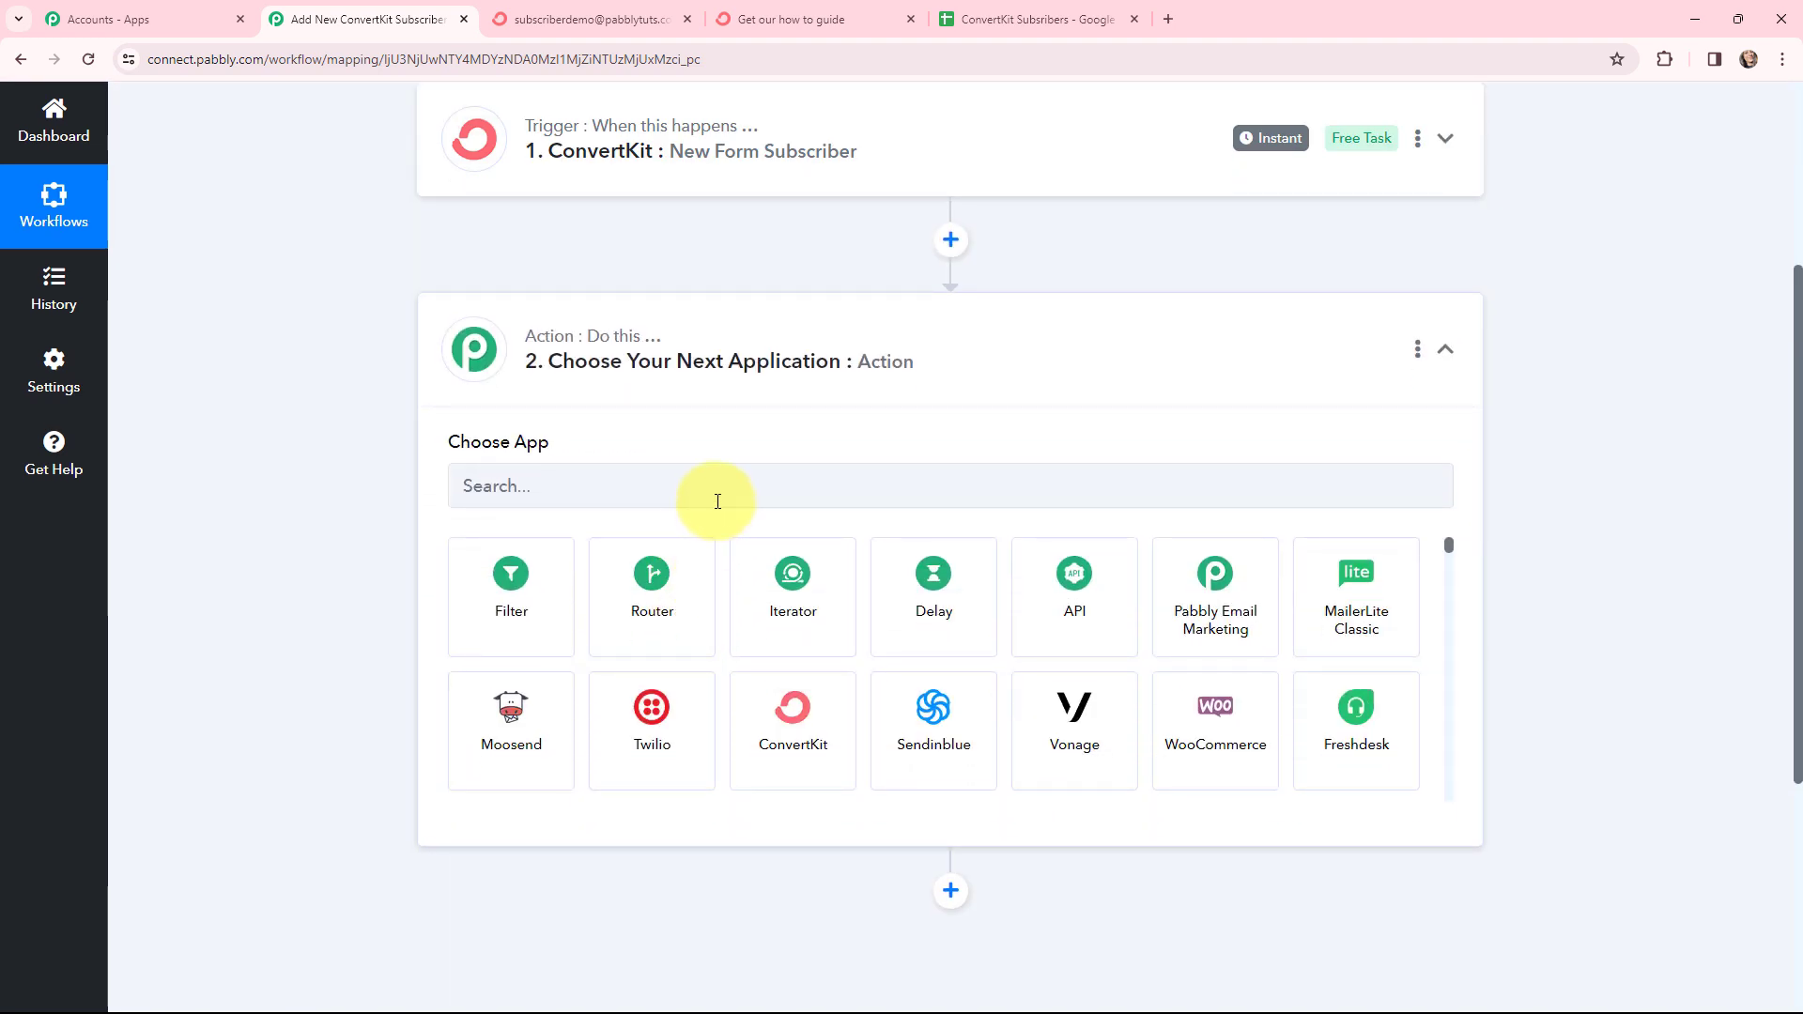
{"action": "left_click", "coordinate": [717, 501]}
{"action": "type", "text": "g"}
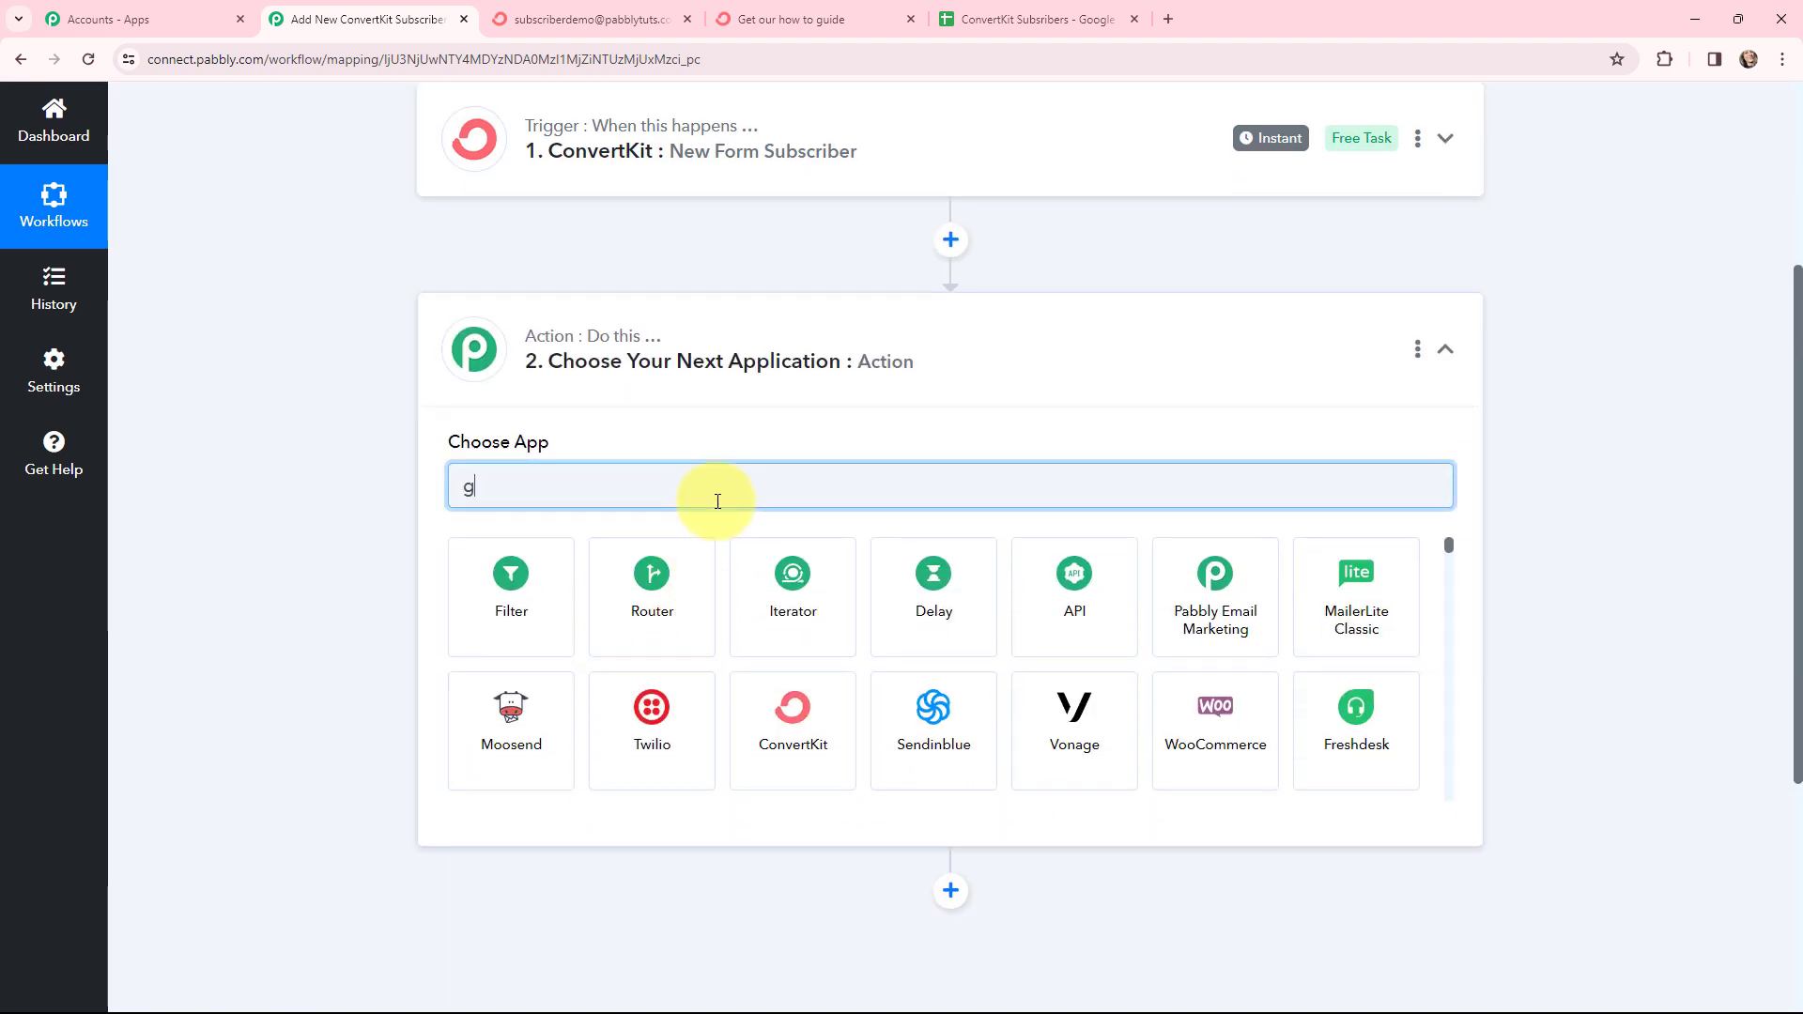
{"action": "type", "text": "oogl"}
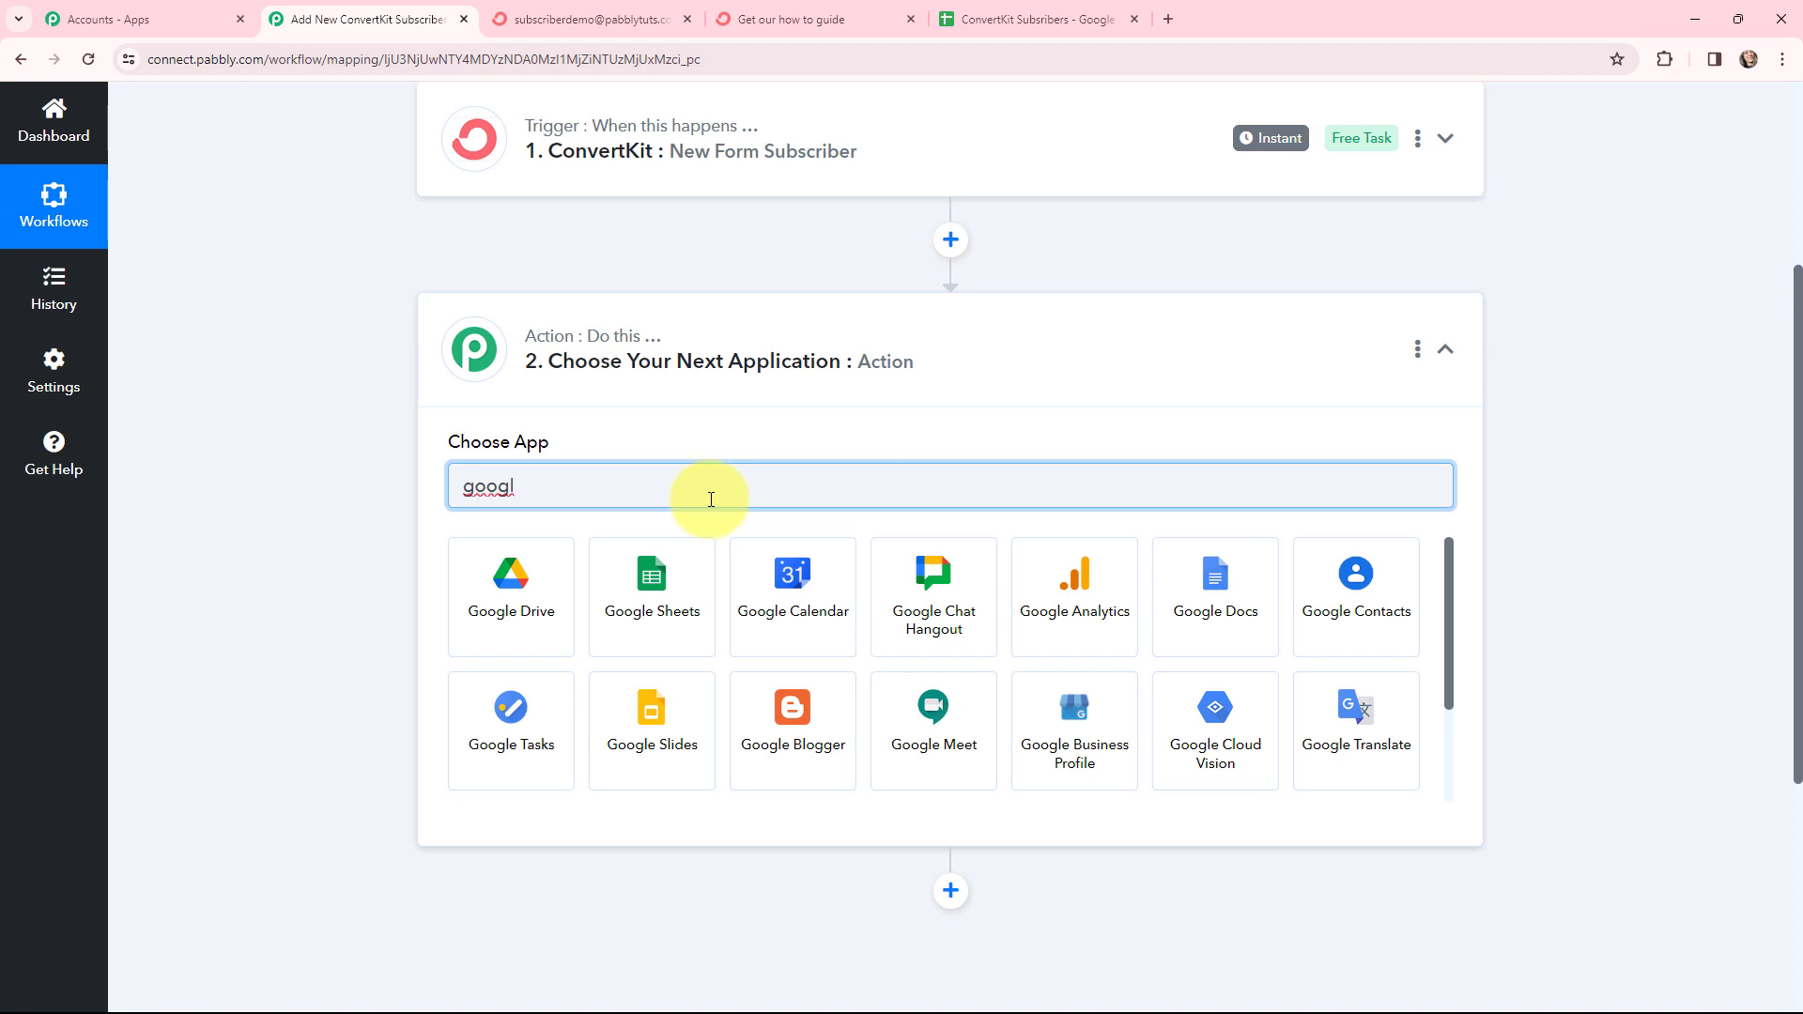
{"action": "left_click", "coordinate": [653, 582]}
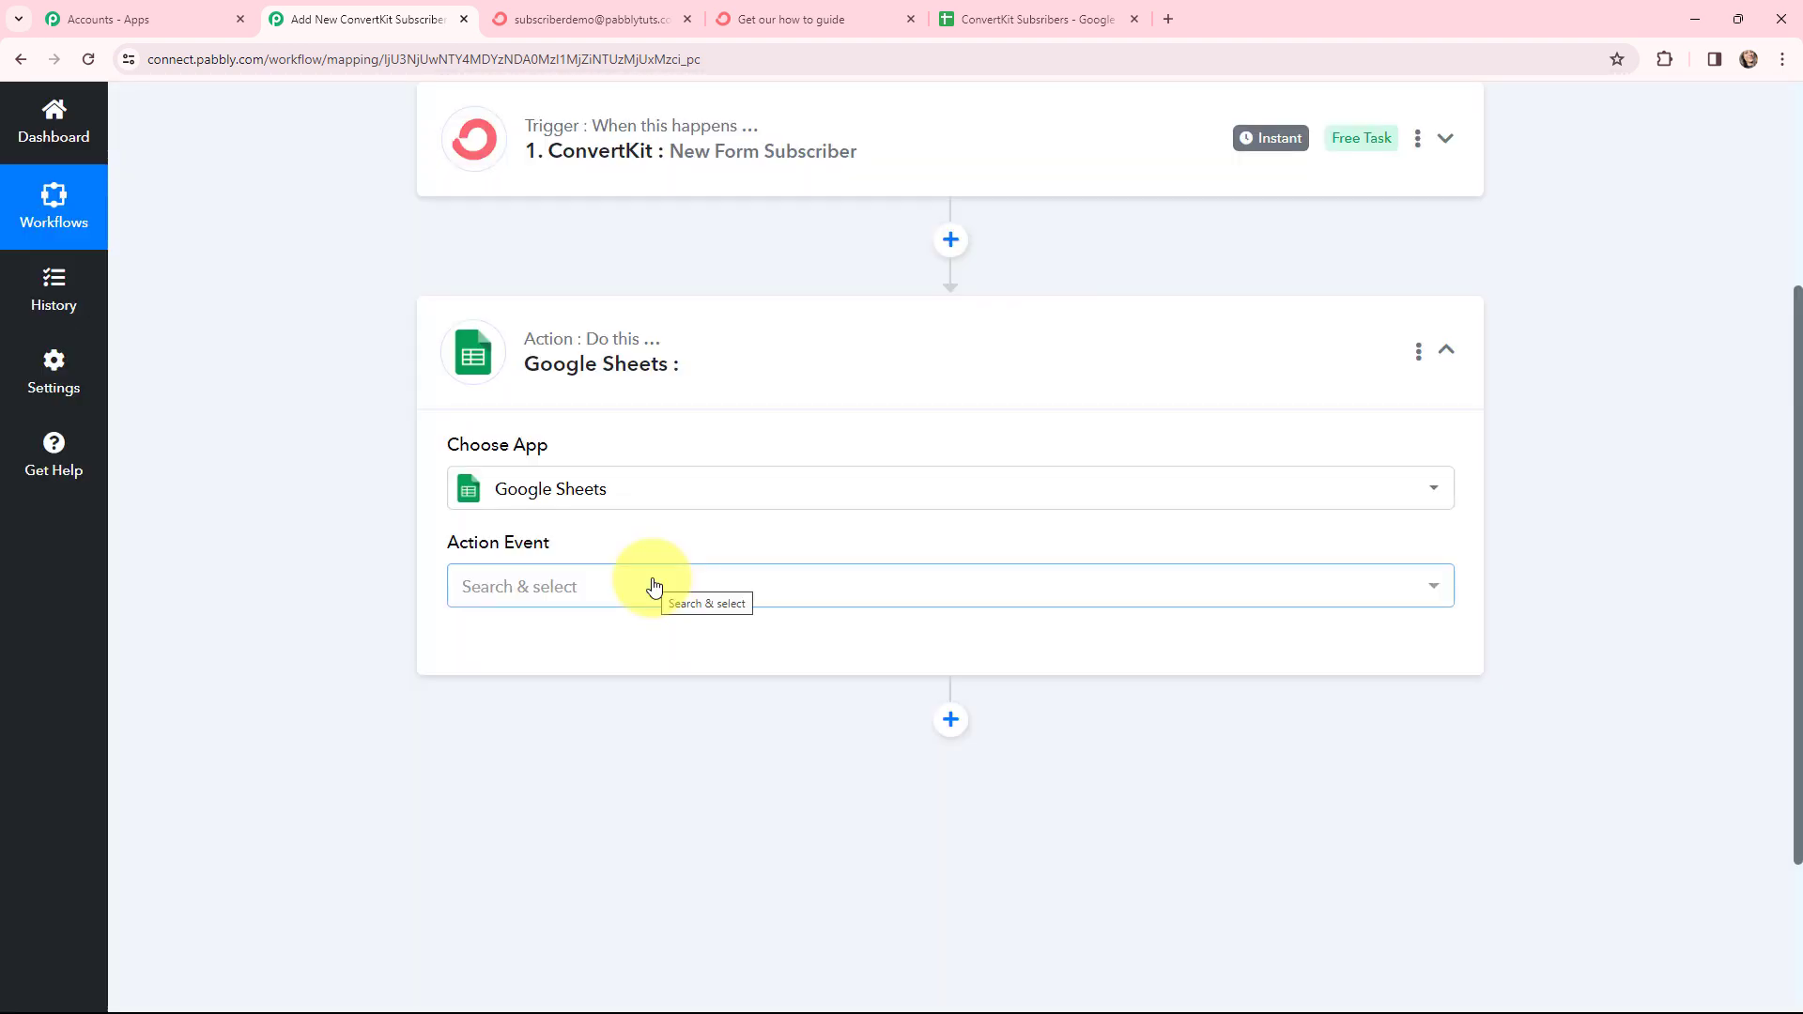
{"action": "left_click", "coordinate": [655, 586]}
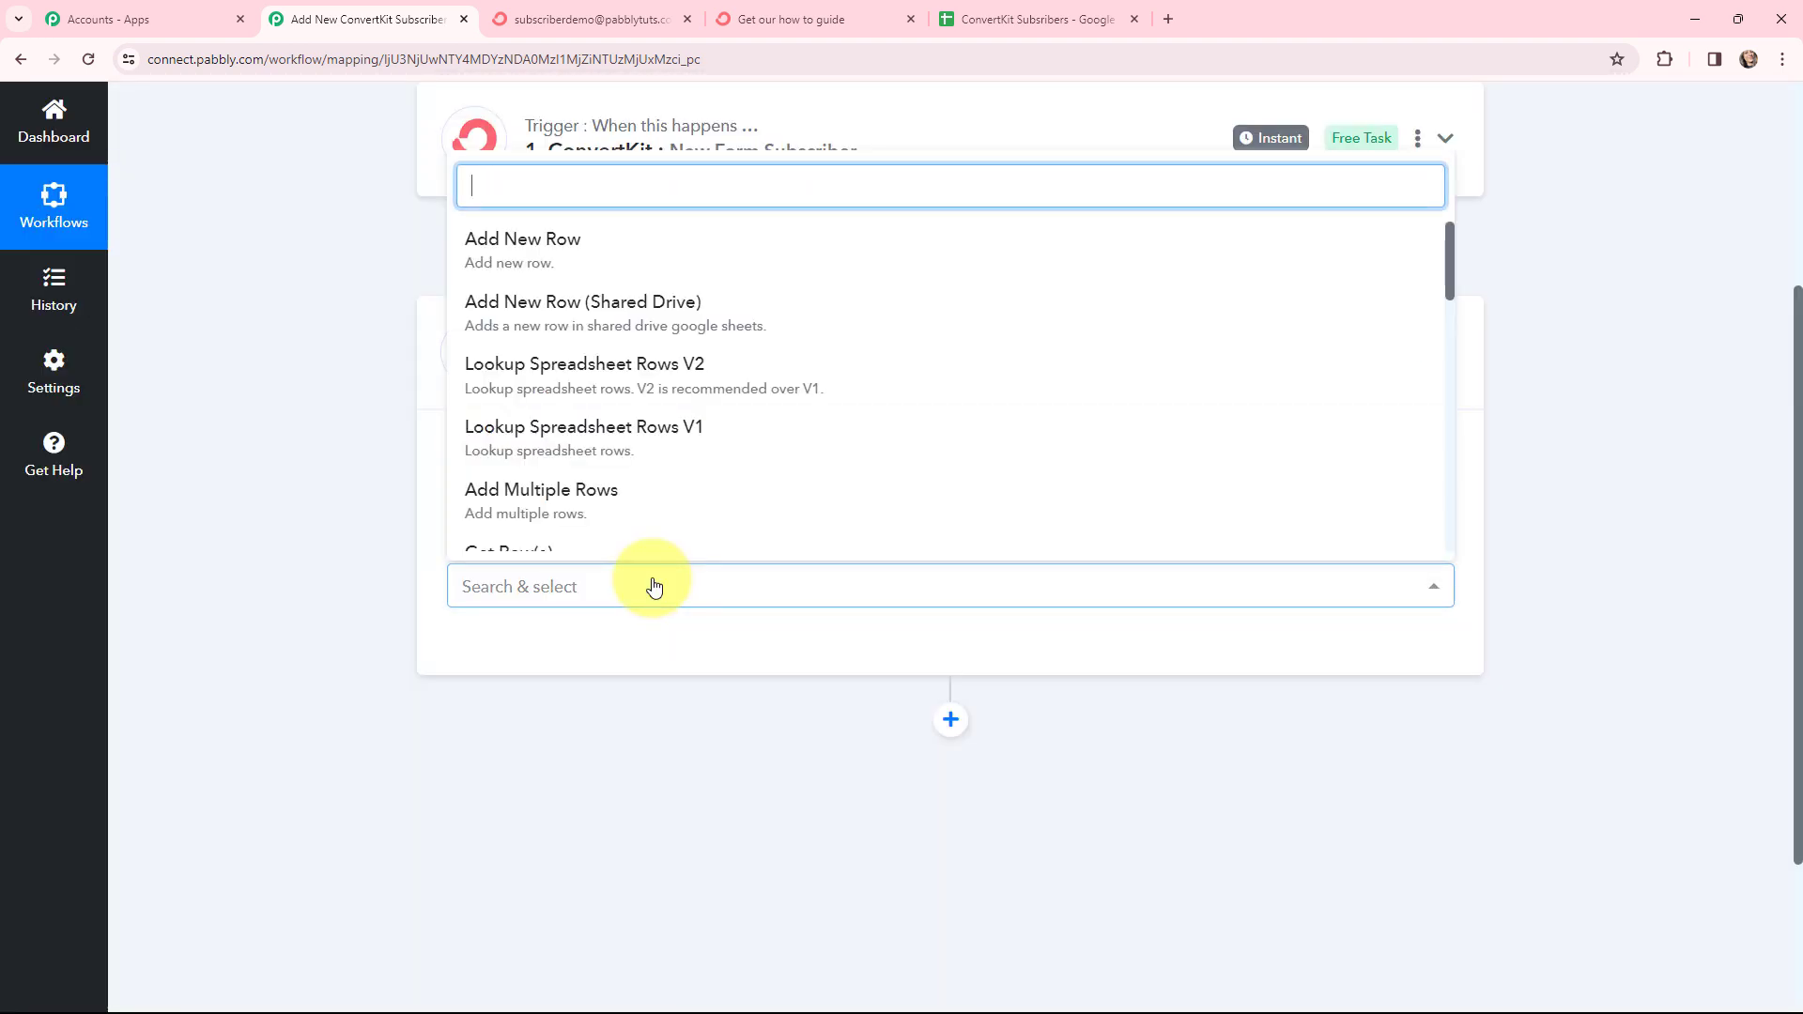
{"action": "left_click", "coordinate": [483, 248]}
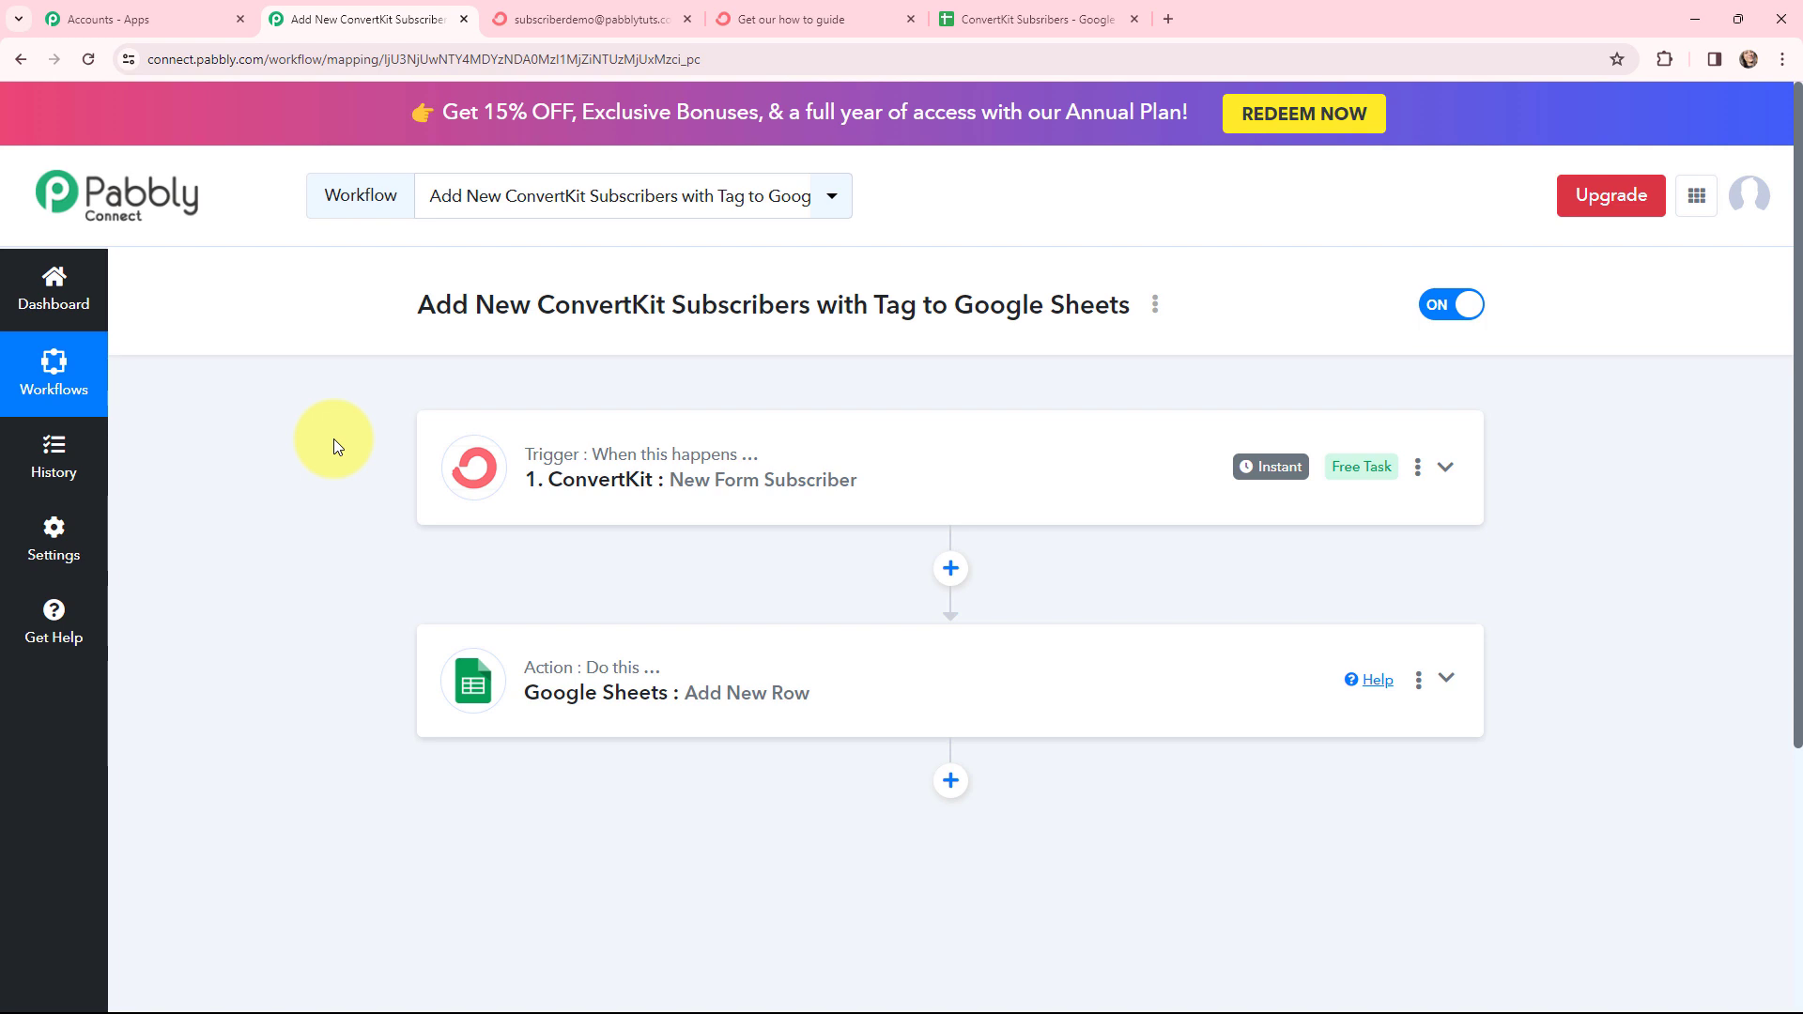
Start adding a new ConvertKit account connection for the New Form Subscriber trigger
{"action": "left_click", "coordinate": [477, 467]}
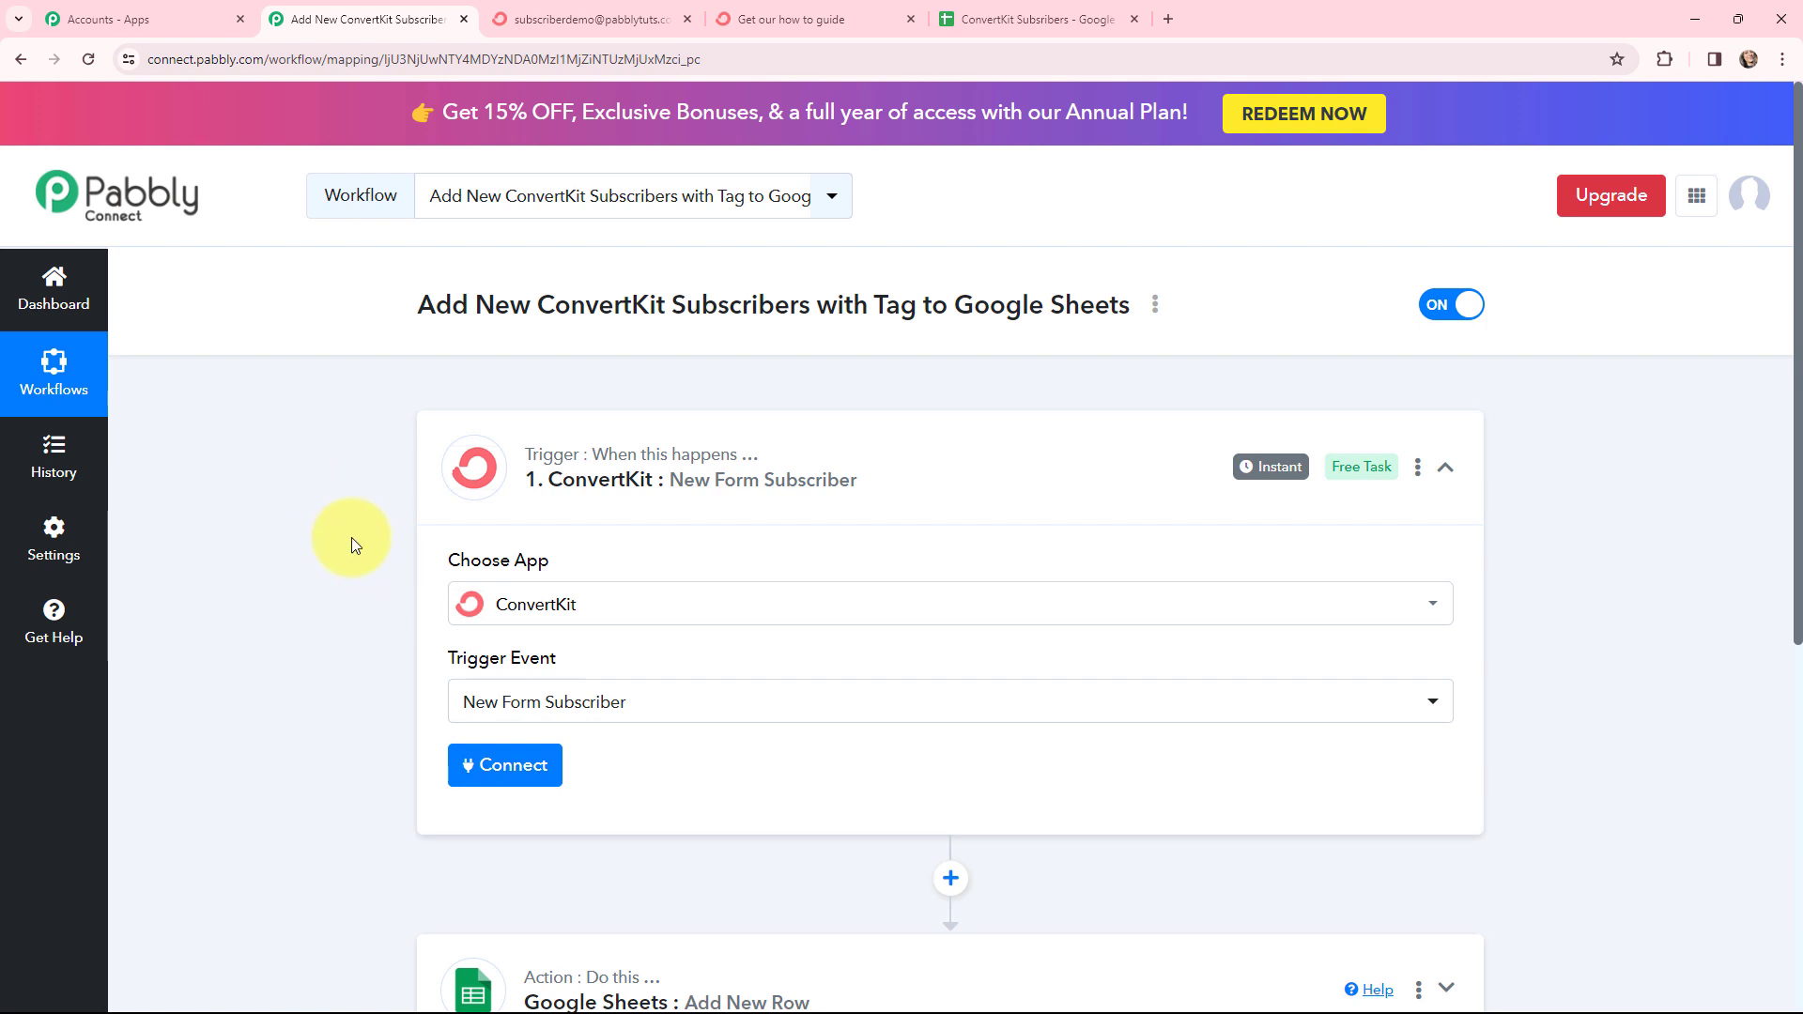
{"action": "scroll", "coordinate": [351, 537], "scroll_direction": "down", "scroll_amount": 2}
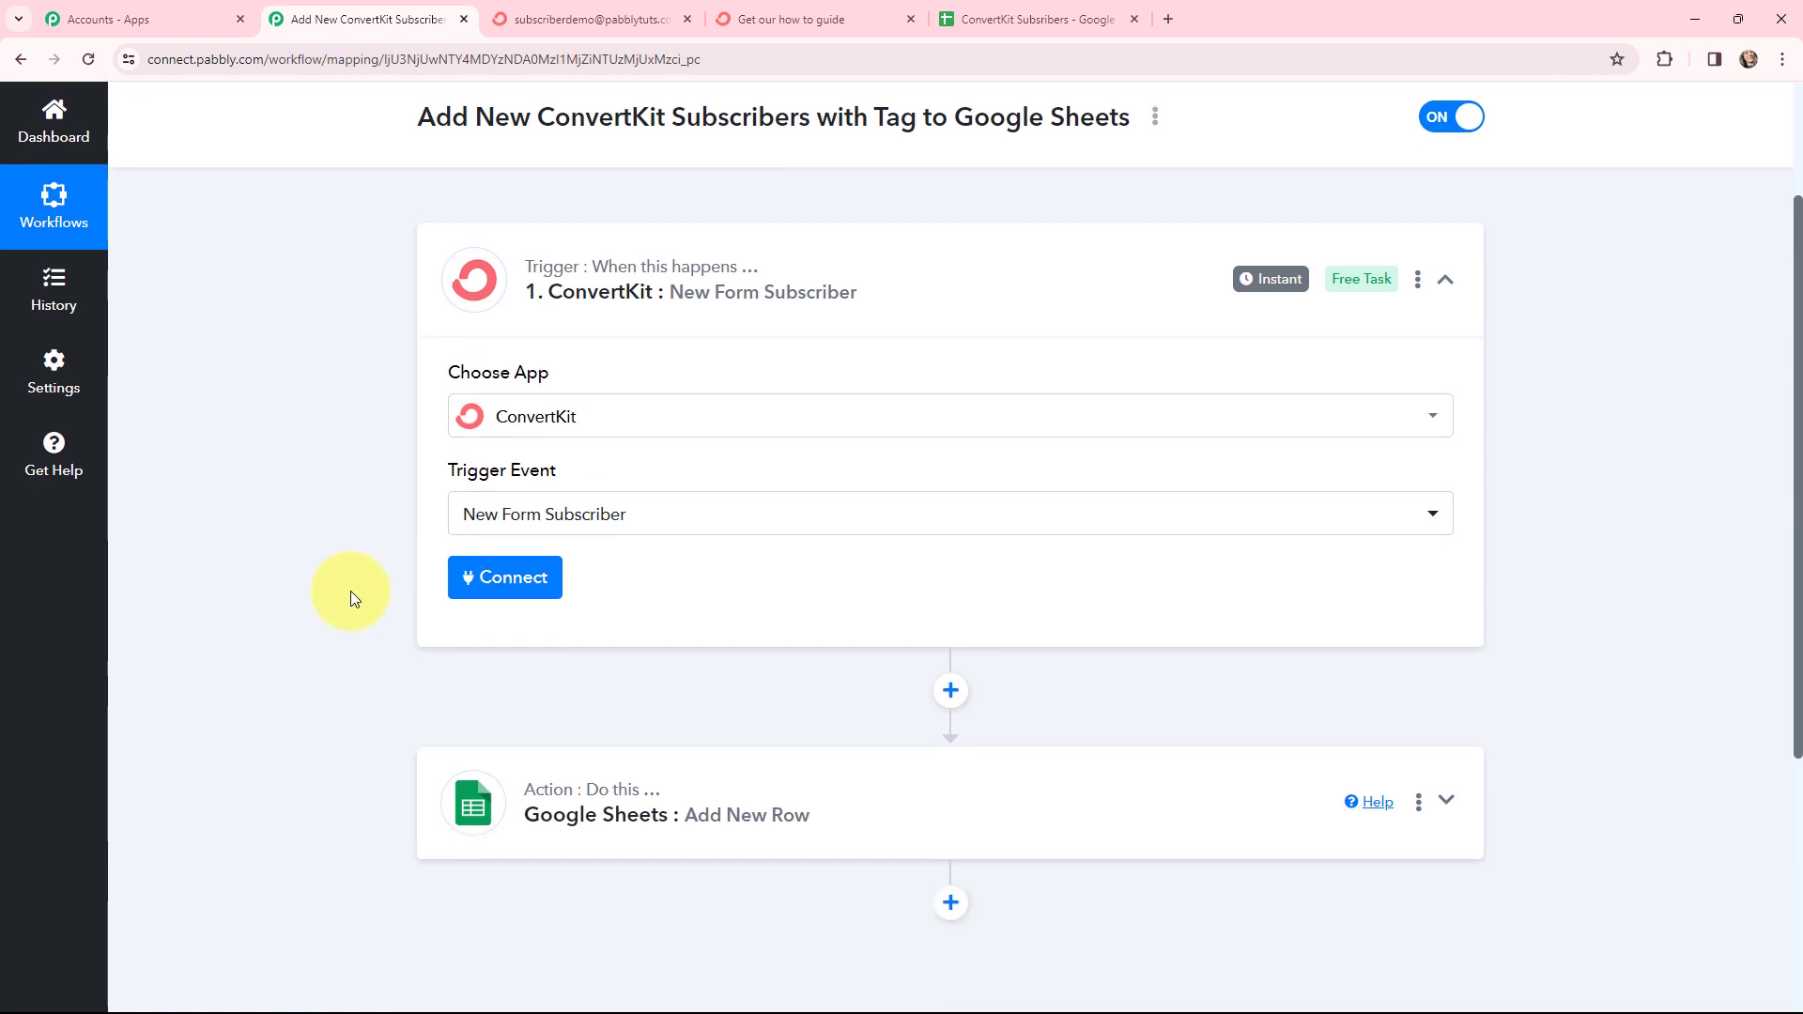
{"action": "left_click", "coordinate": [521, 578]}
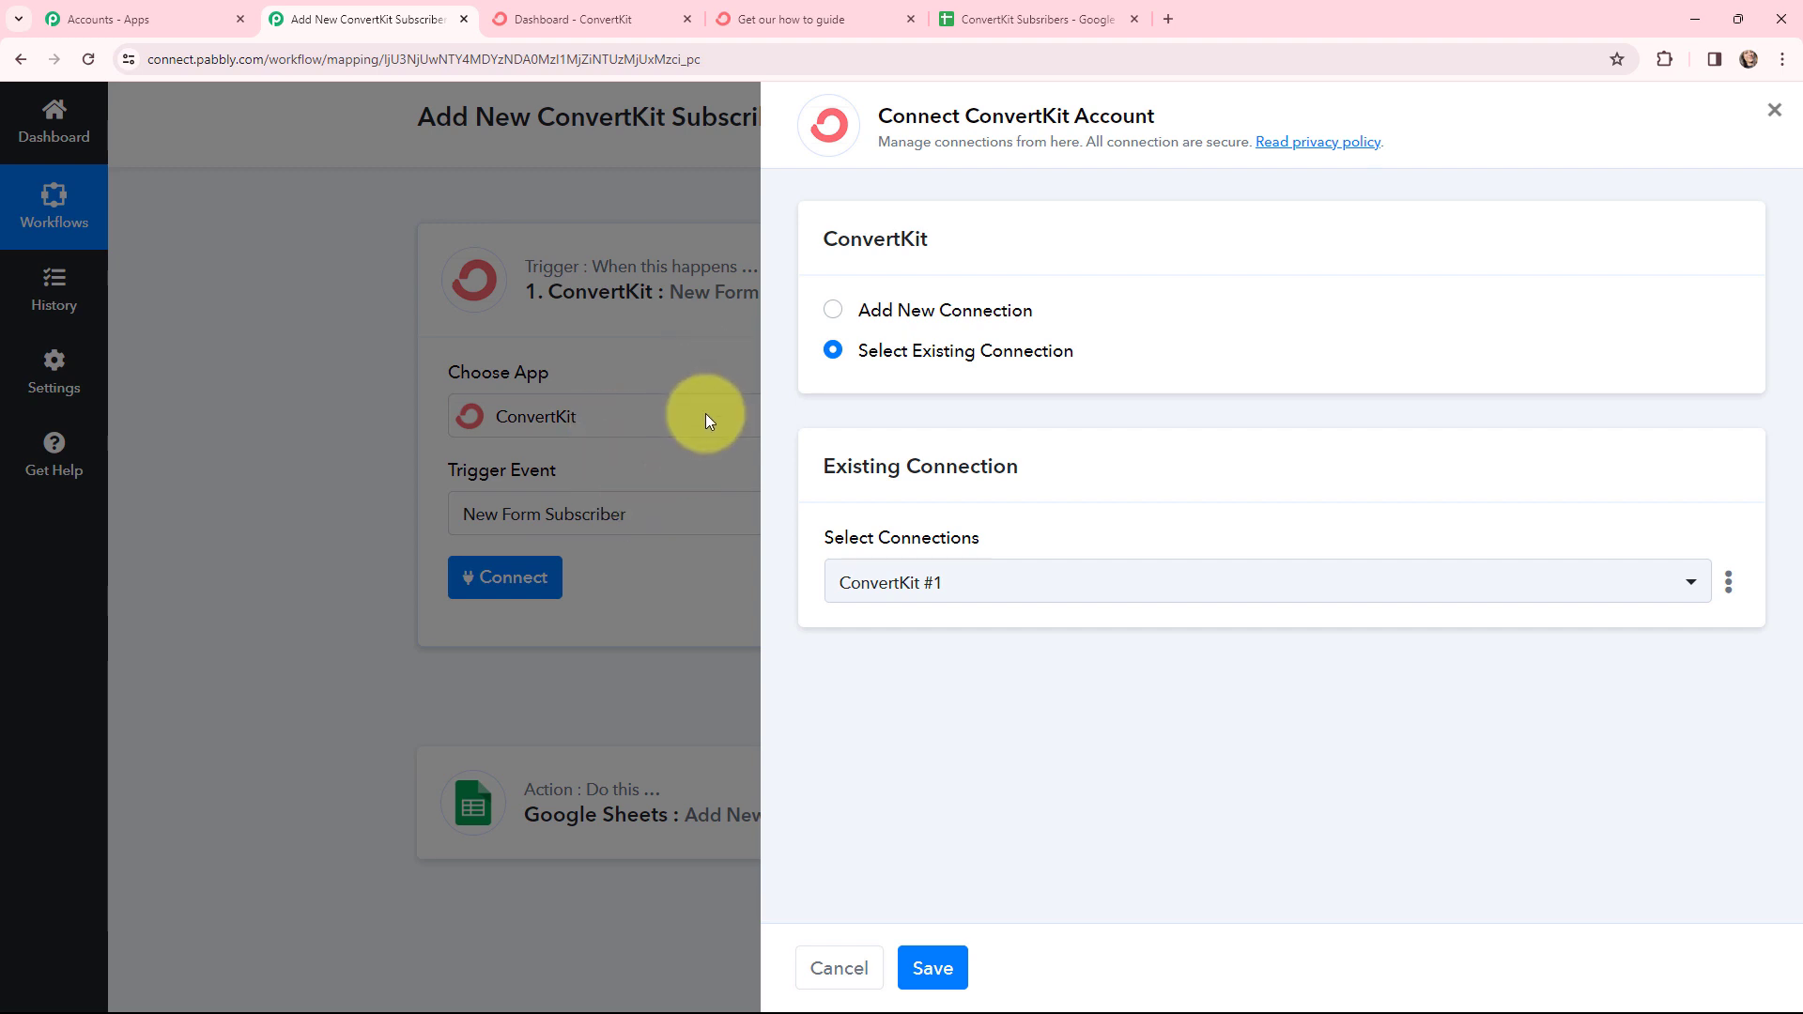
{"action": "left_click", "coordinate": [833, 310]}
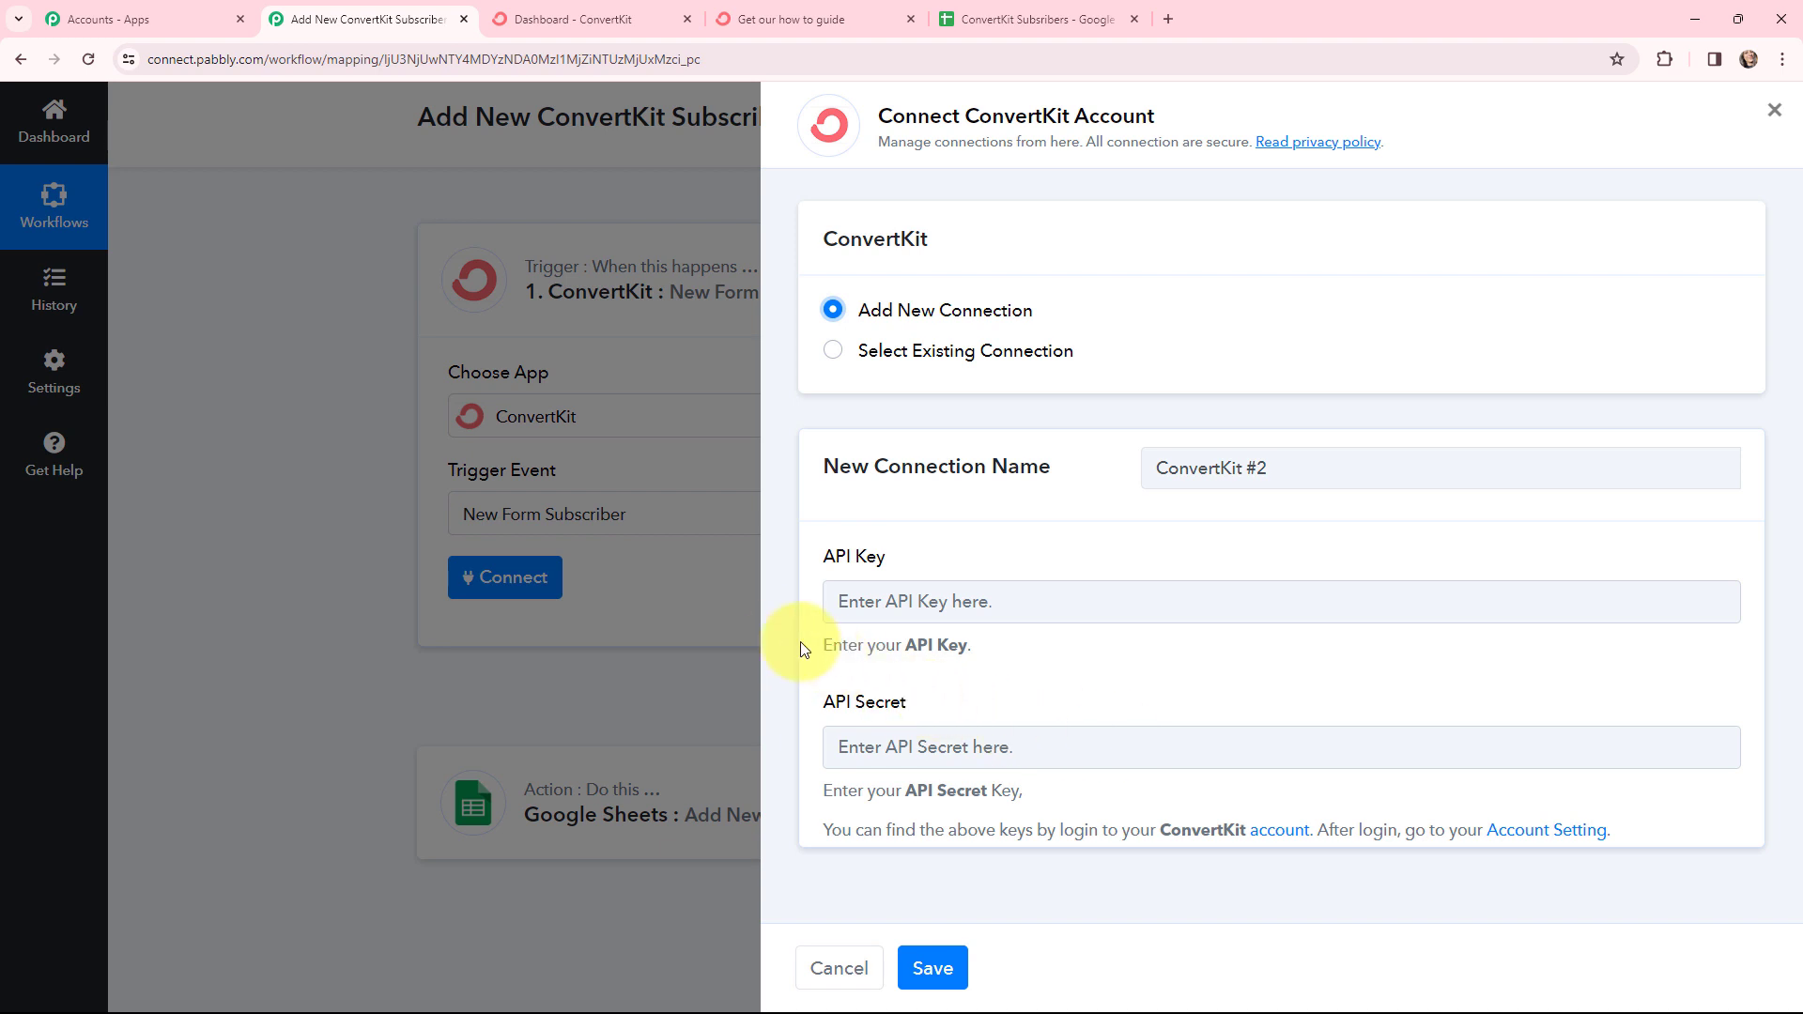
Switch to ConvertKit and open the API credentials in the account's Advanced settings
{"action": "left_click", "coordinate": [564, 19]}
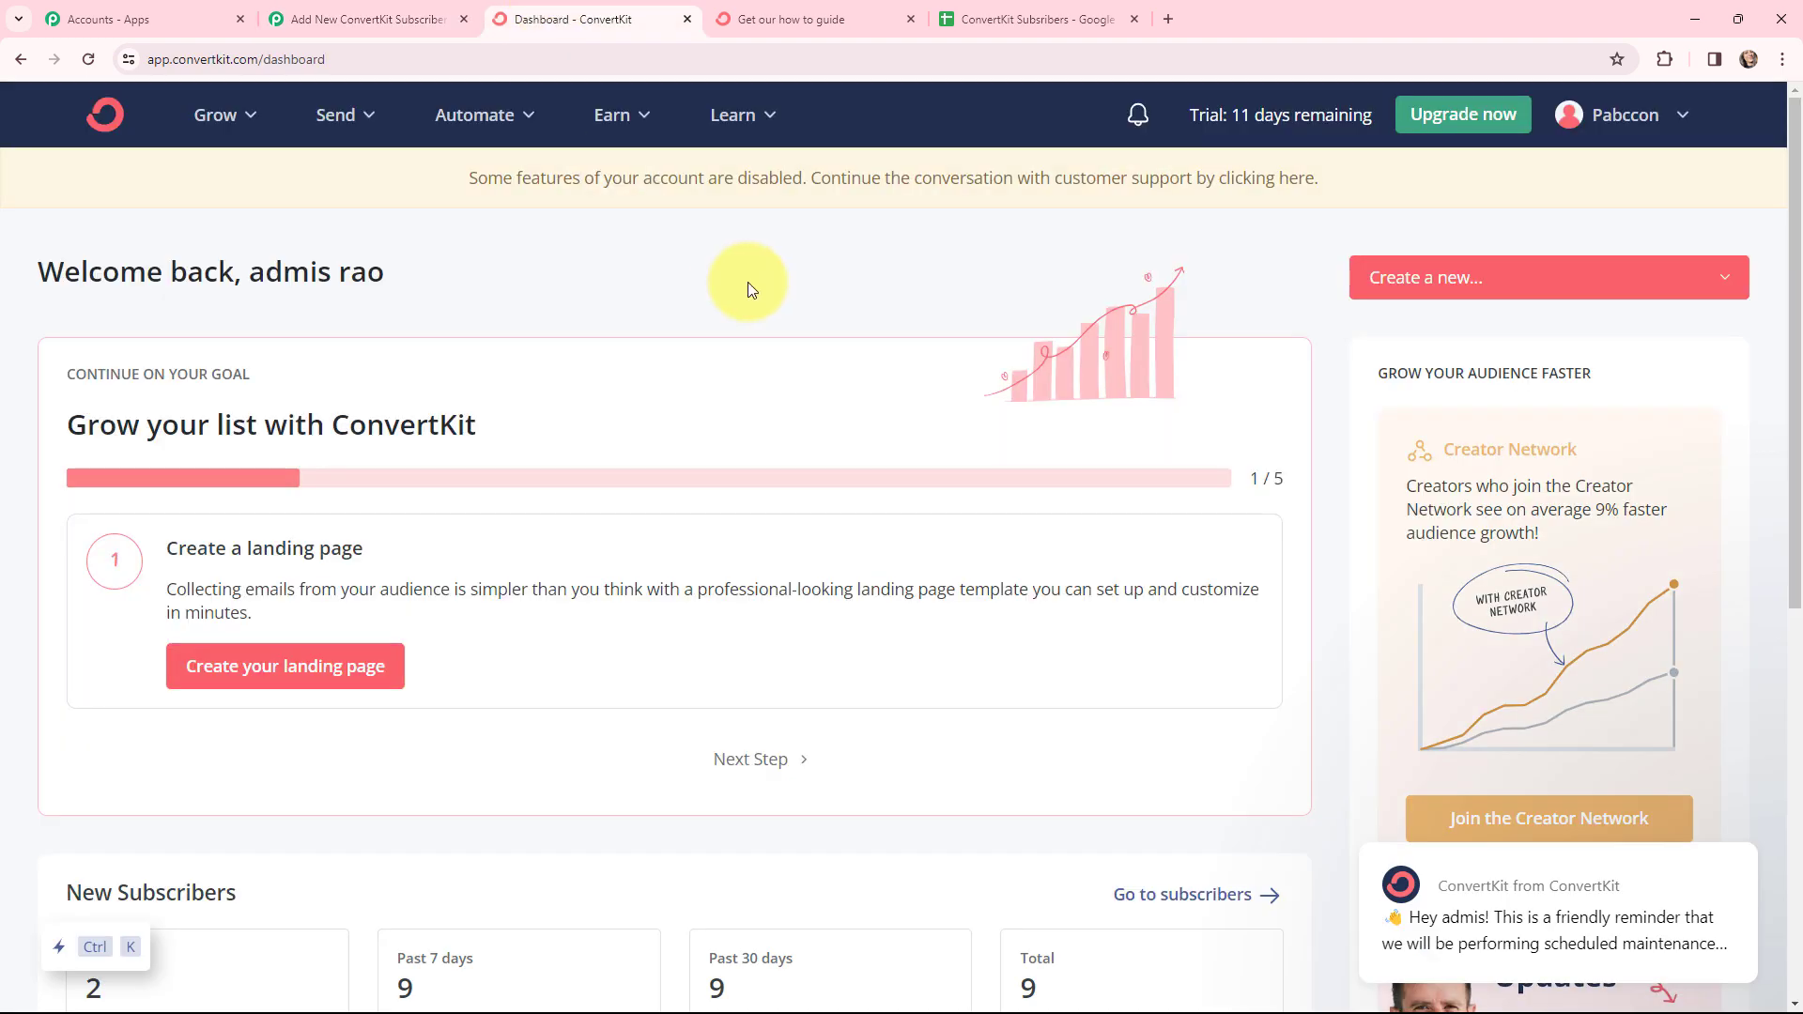
{"action": "left_click", "coordinate": [1632, 134]}
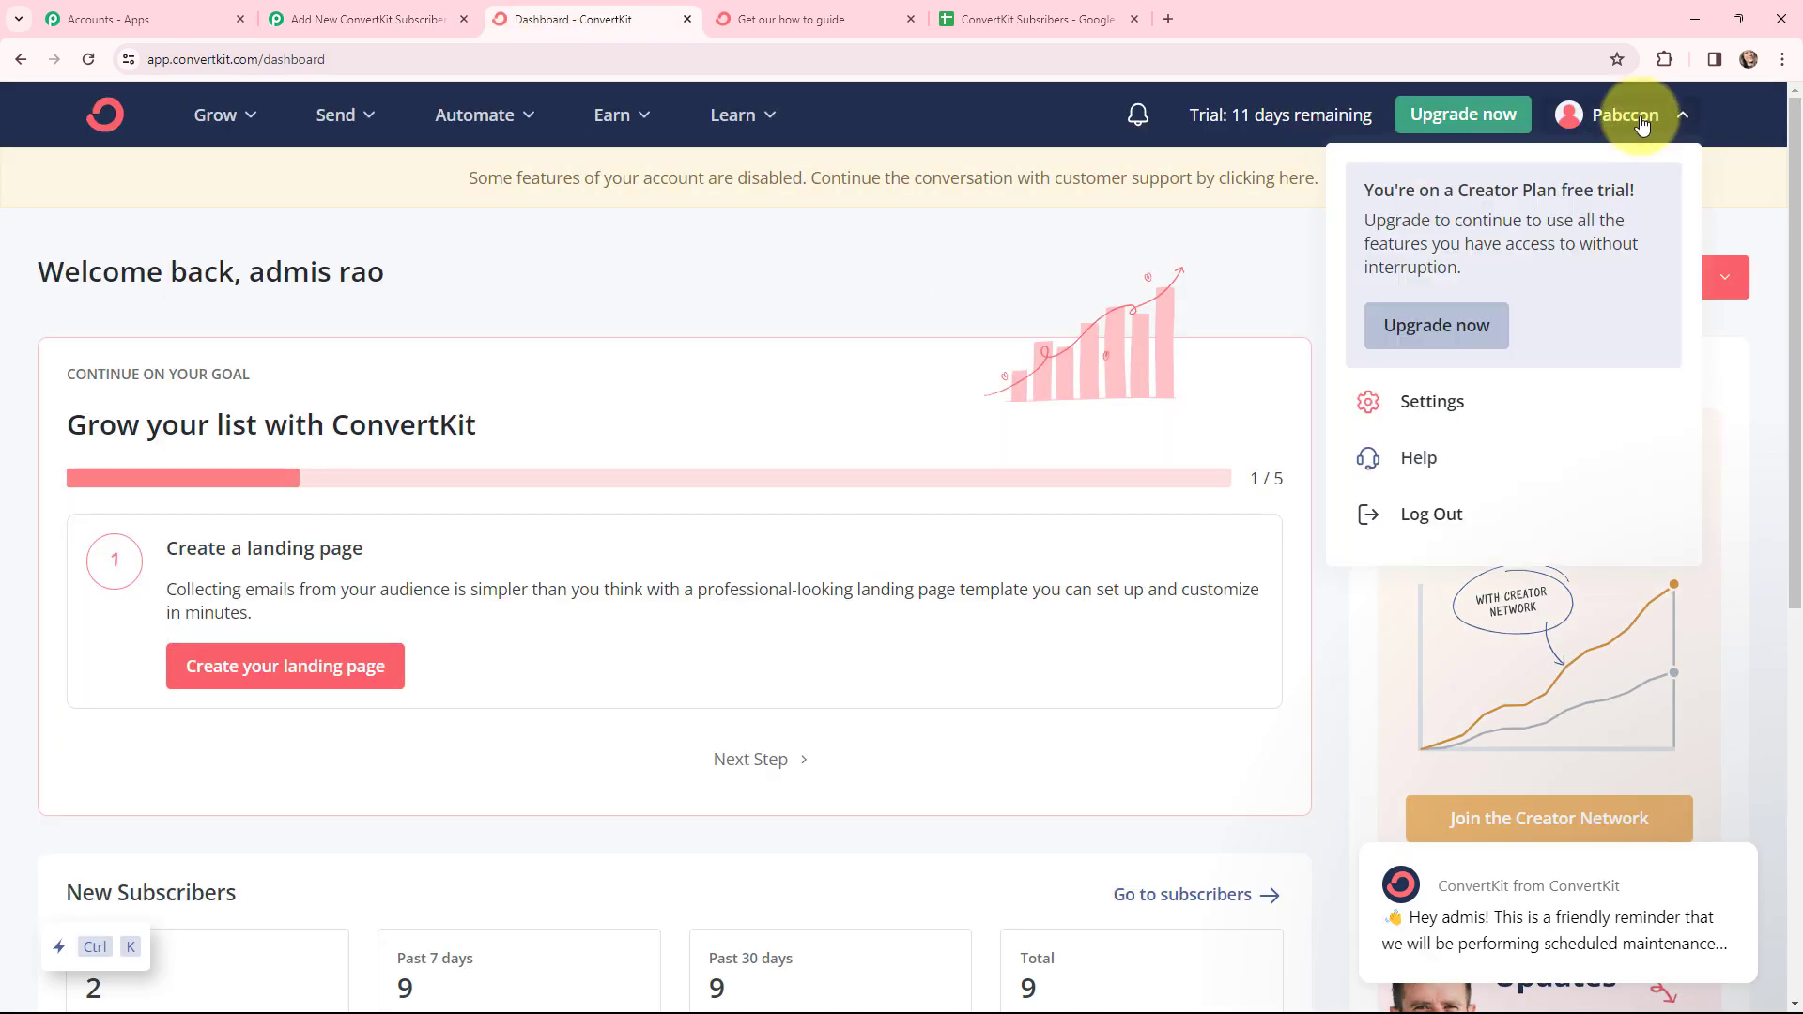
{"action": "left_click", "coordinate": [1429, 402]}
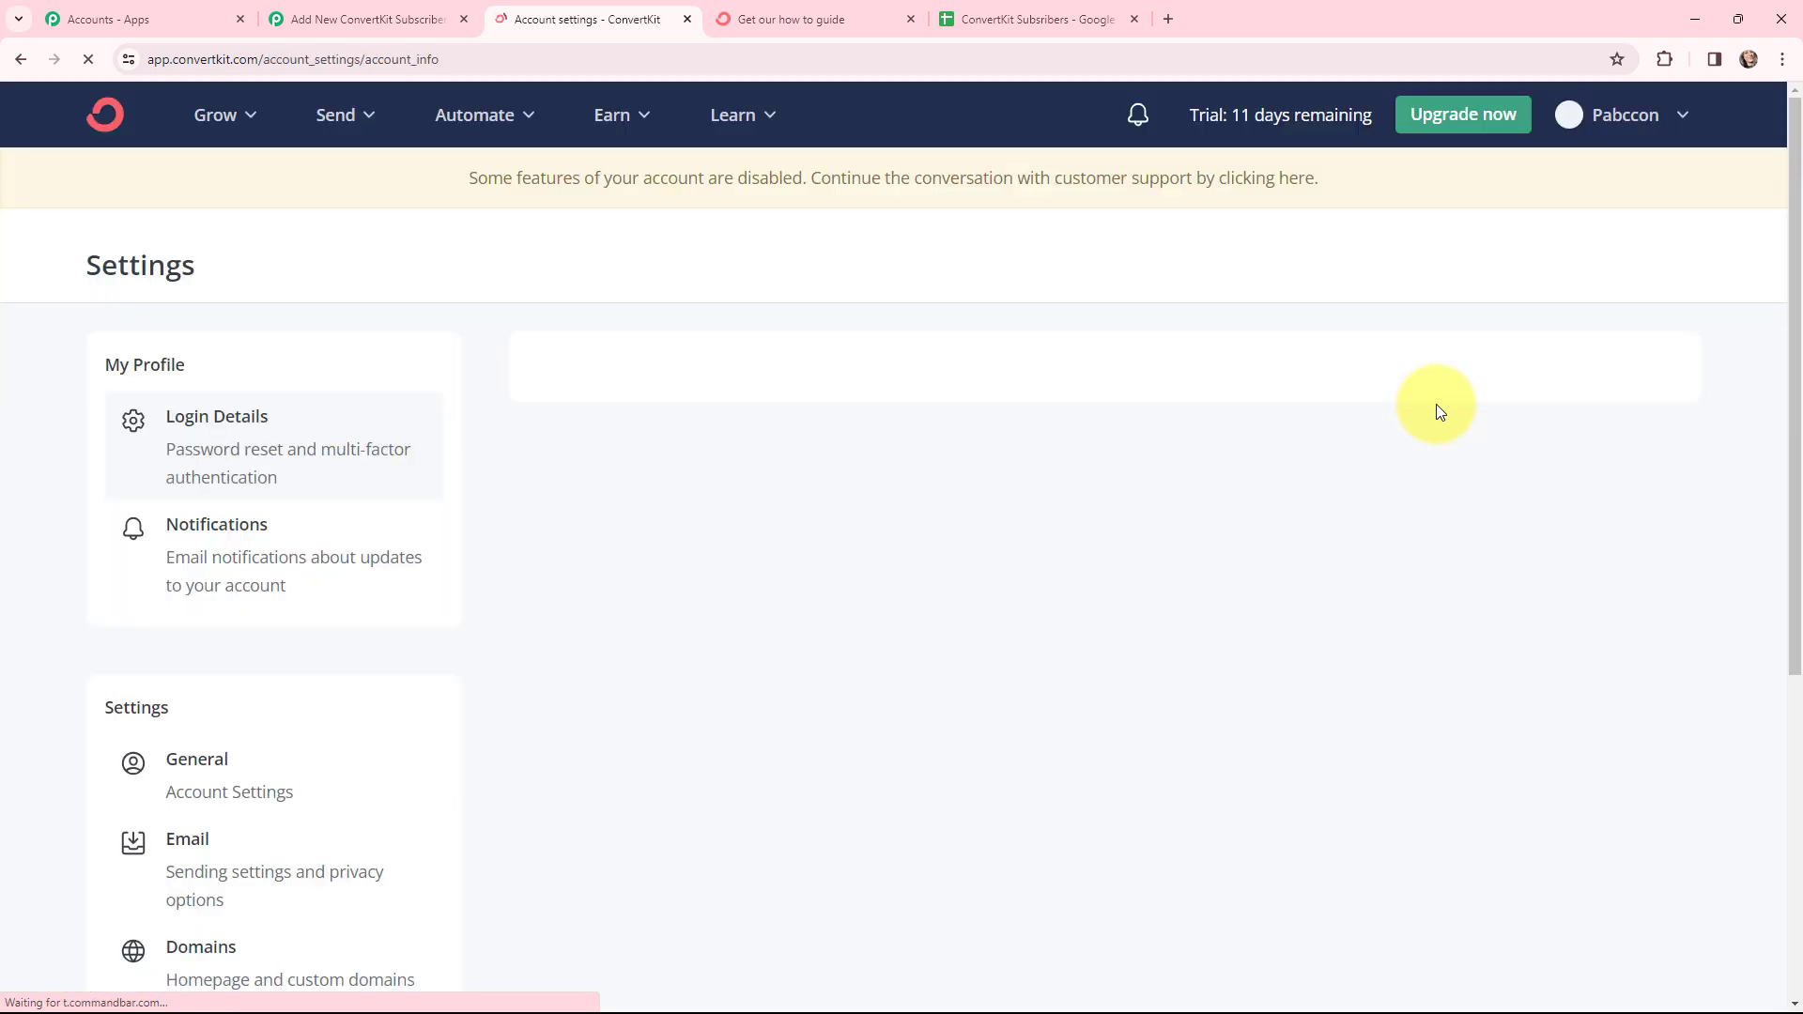
{"action": "scroll", "coordinate": [406, 553], "scroll_direction": "down", "scroll_amount": 5}
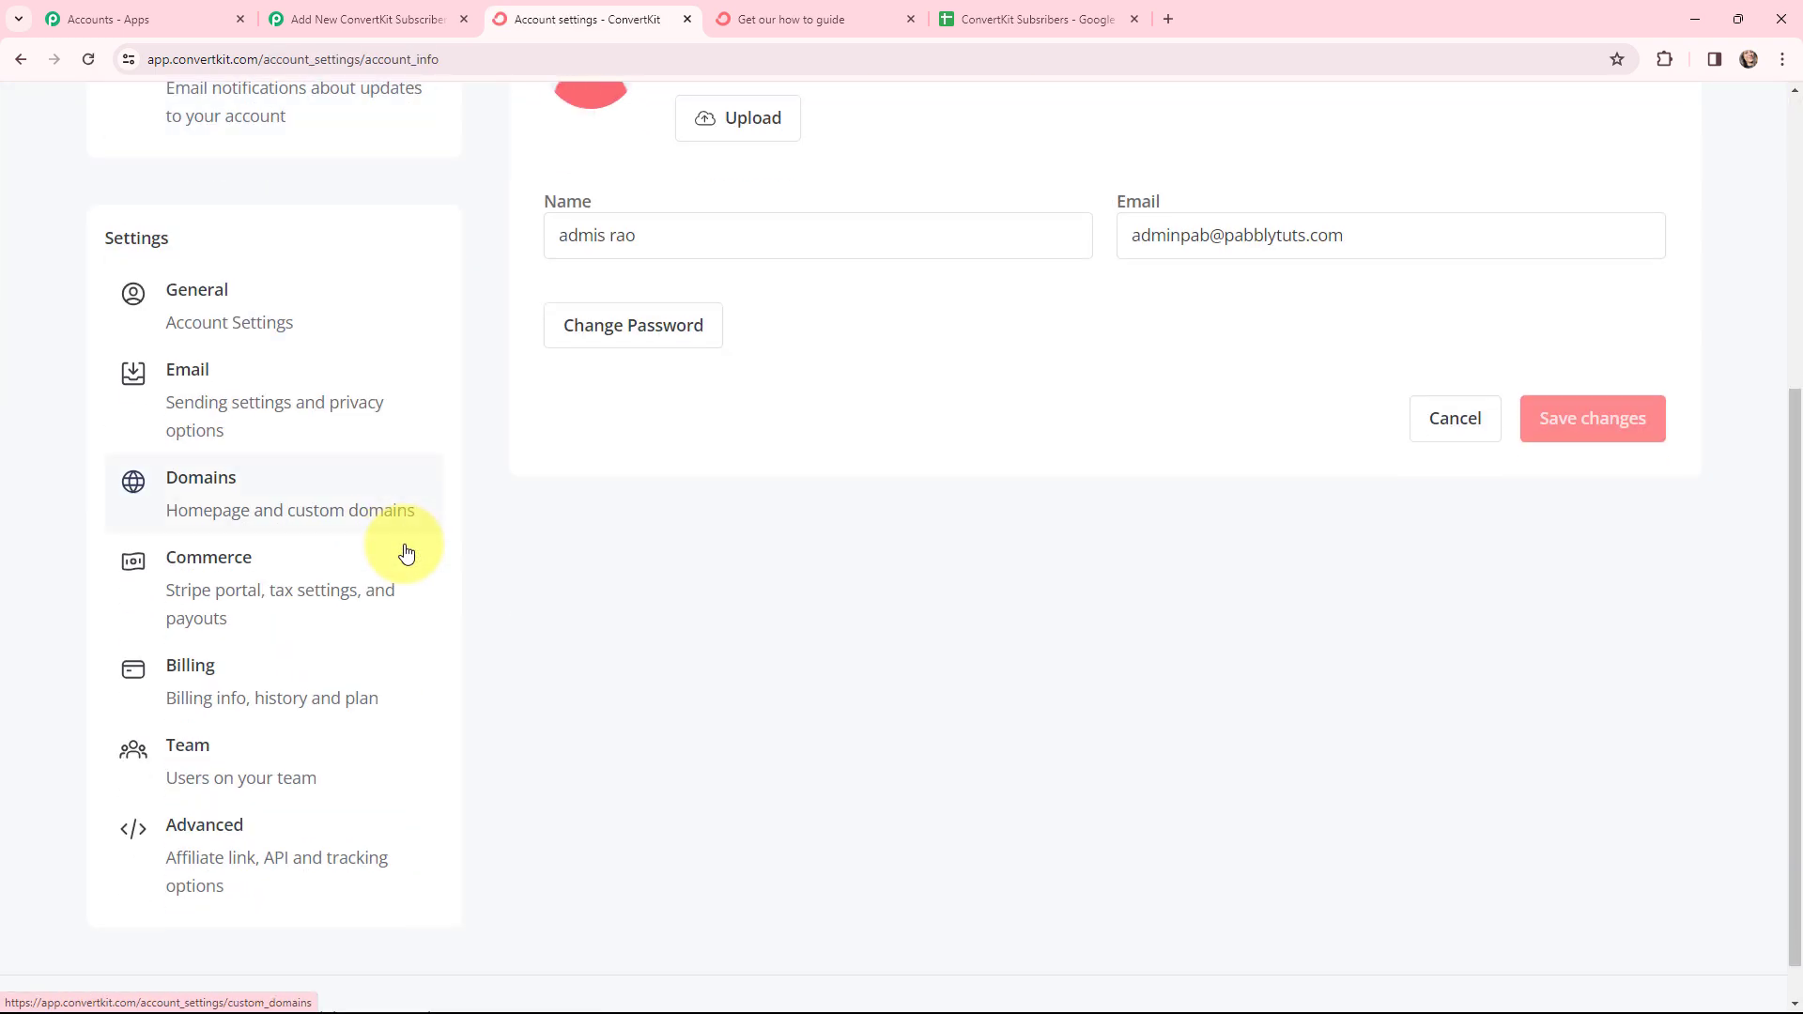
{"action": "left_click", "coordinate": [208, 799]}
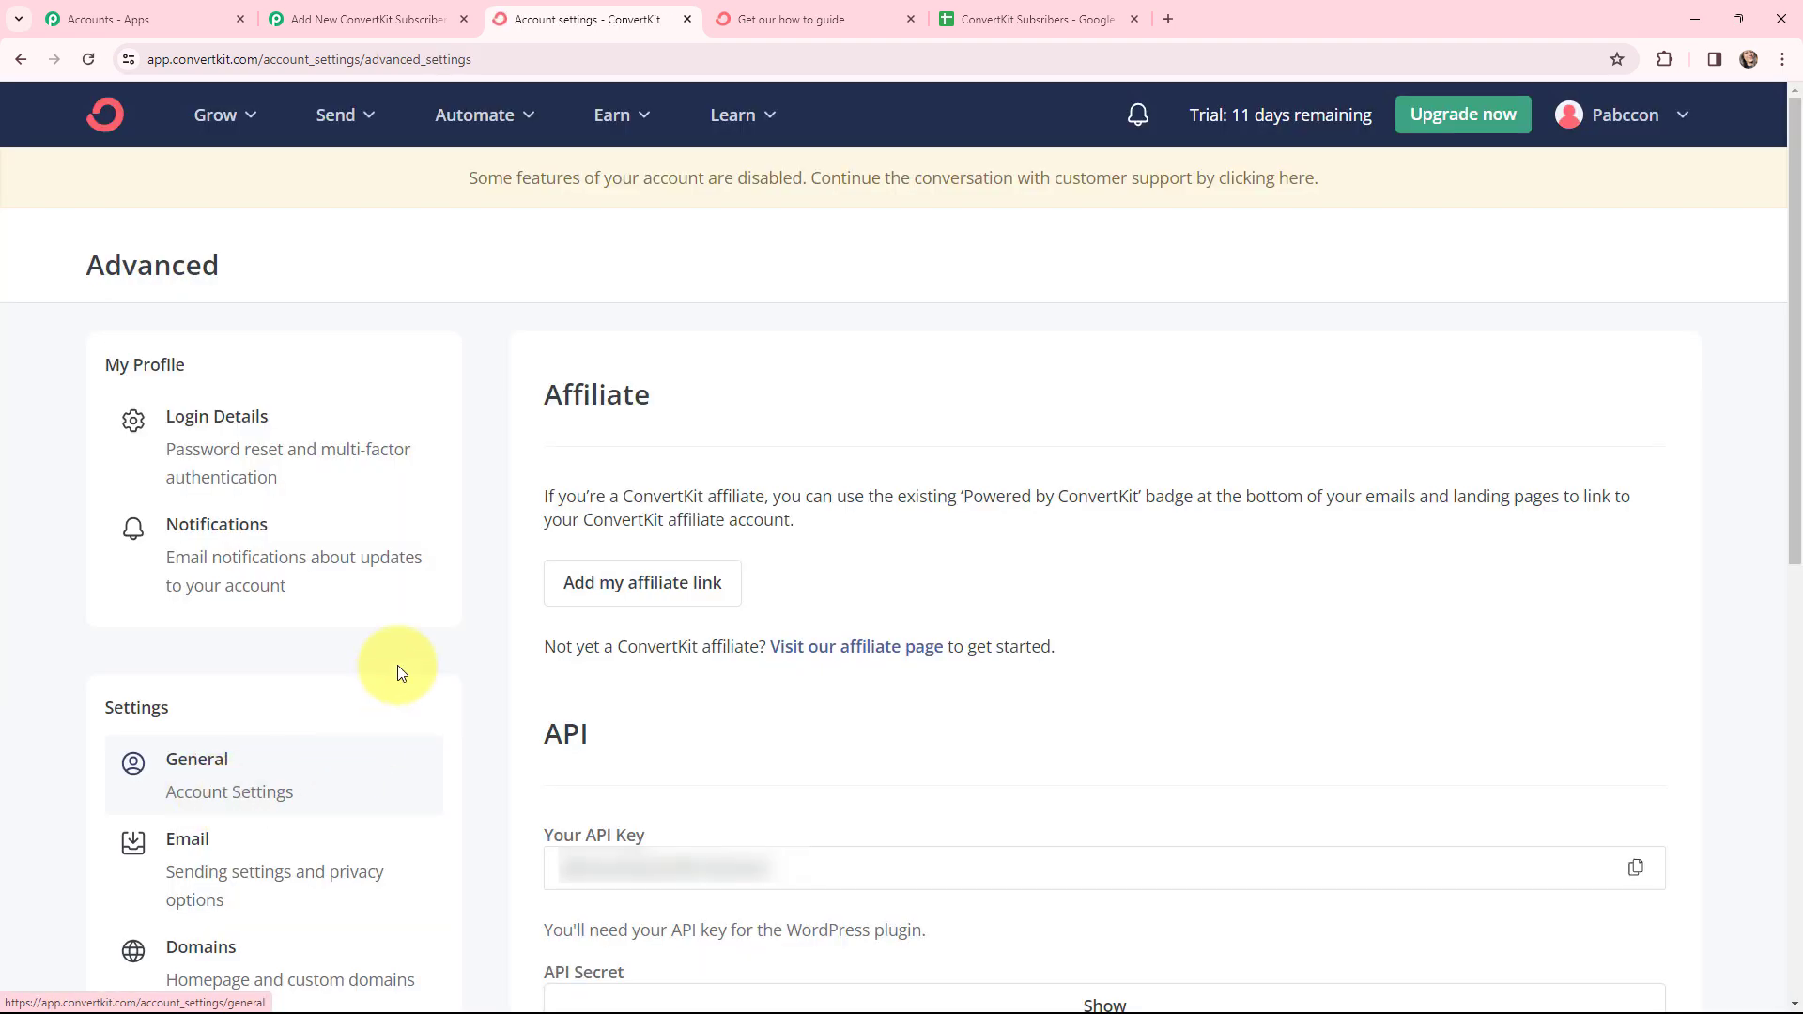
{"action": "scroll", "coordinate": [457, 616], "scroll_direction": "down", "scroll_amount": 2}
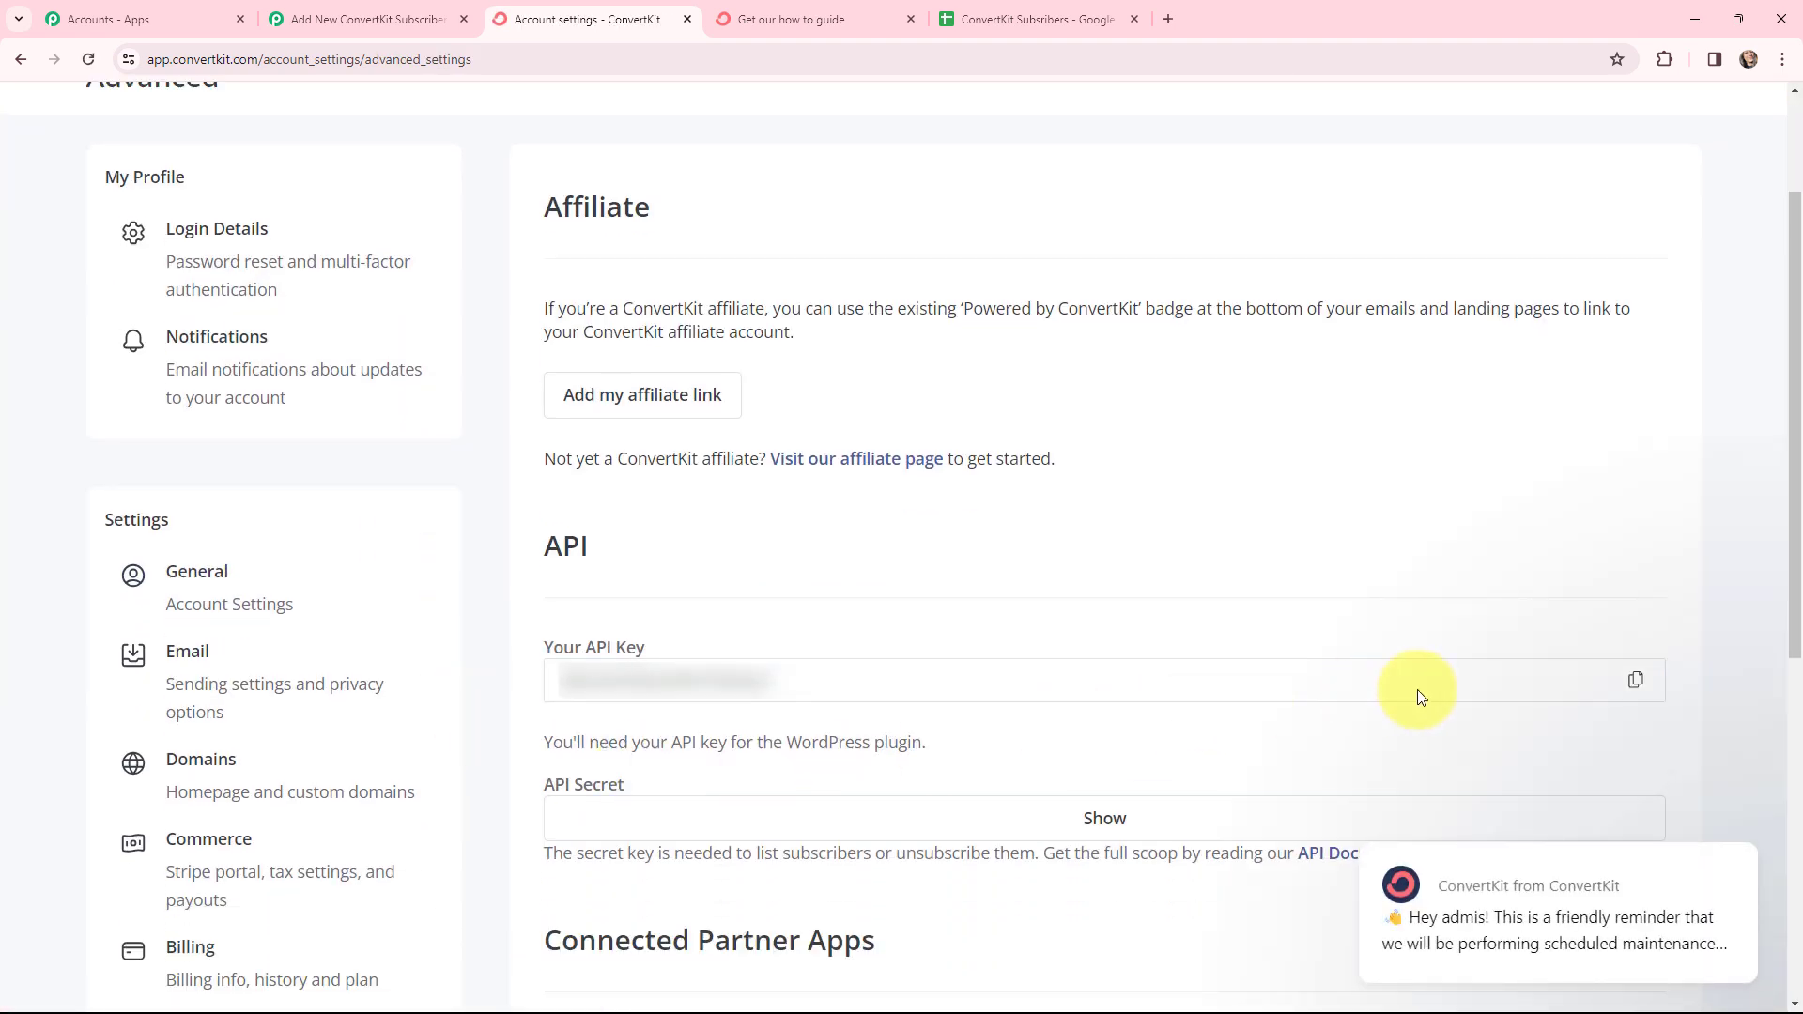
Copy the ConvertKit API key and paste it into the API Key field of the new connection in Pabbly Connect
{"action": "left_click", "coordinate": [1633, 681]}
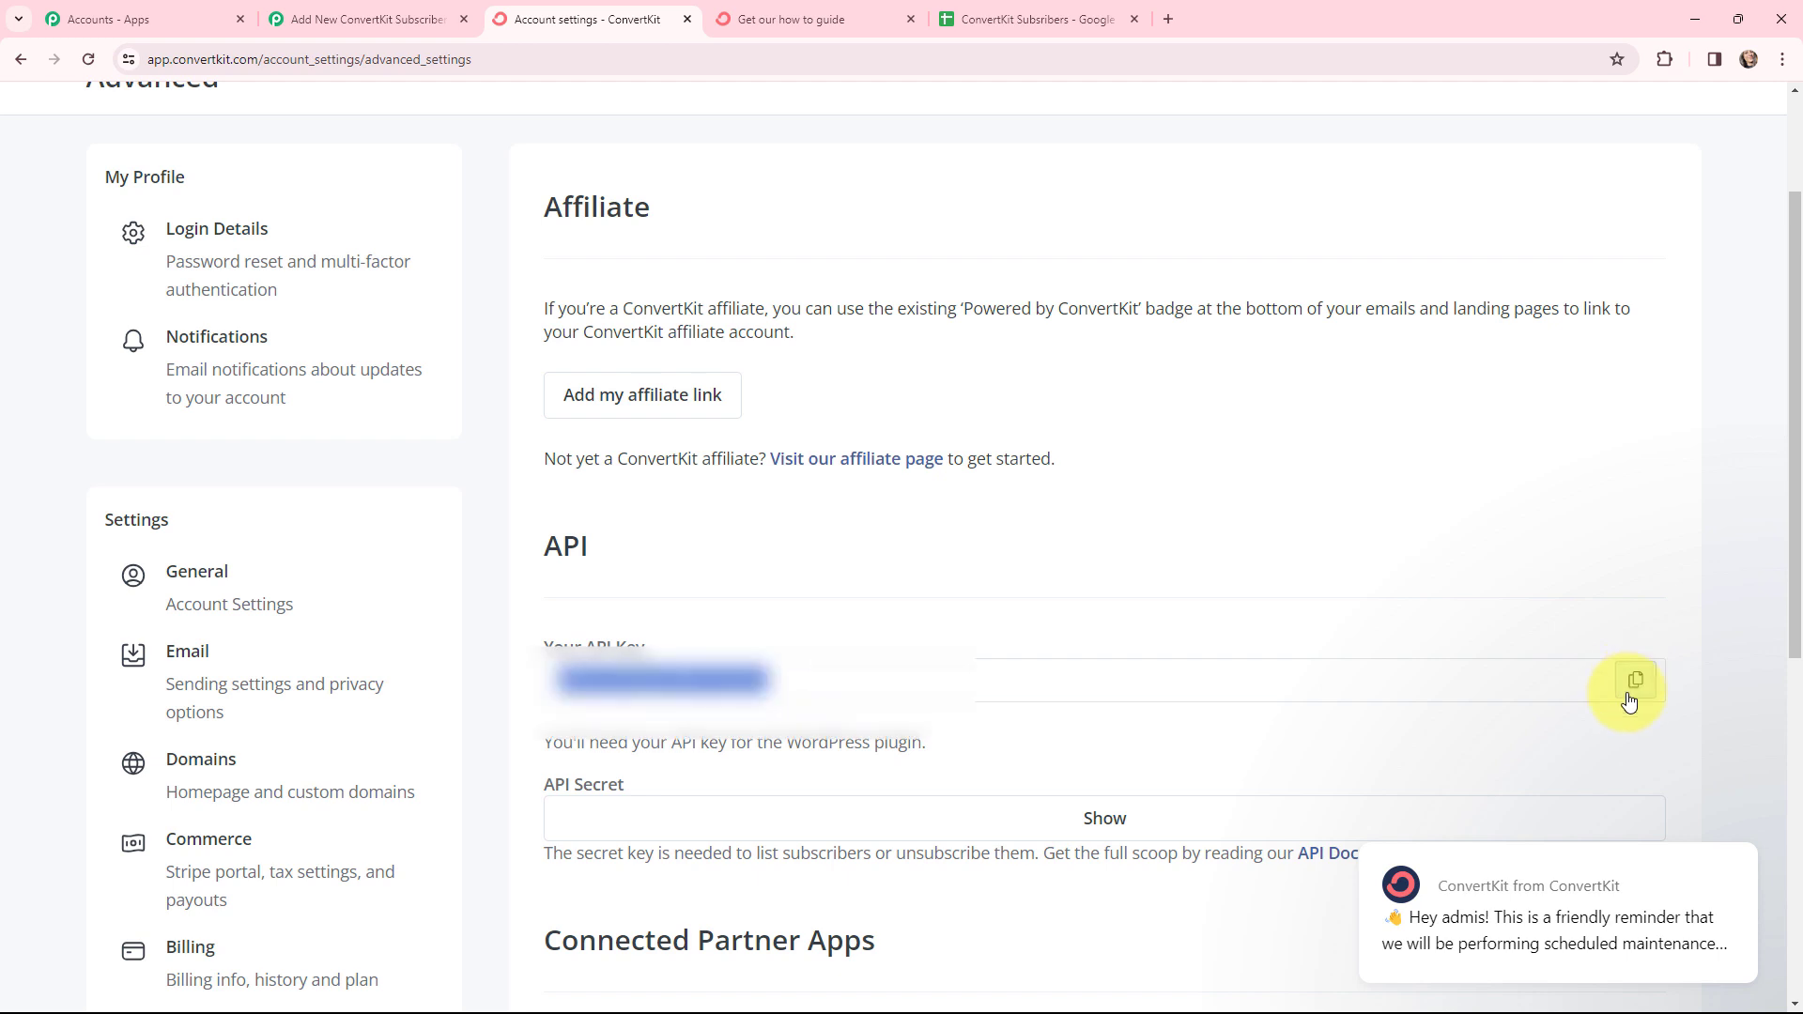
{"action": "left_click", "coordinate": [394, 17]}
{"action": "left_click", "coordinate": [864, 602]}
{"action": "key", "text": "ctrl+v"}
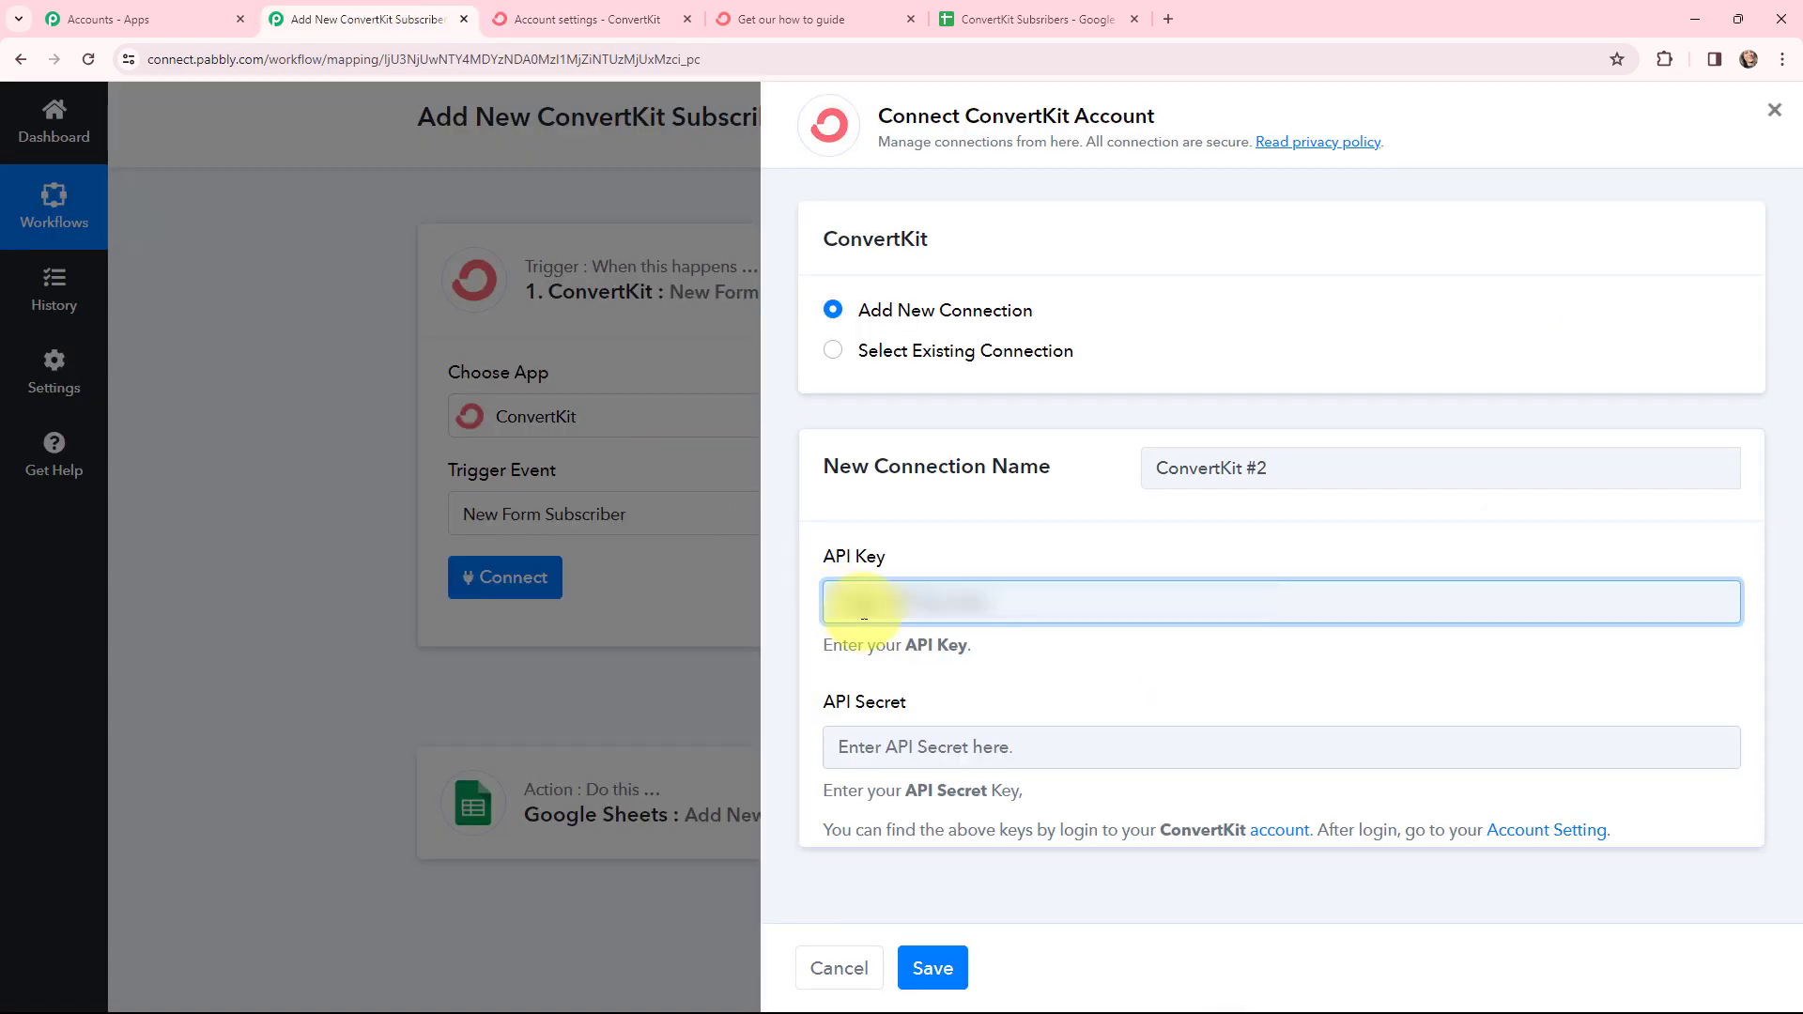
Reveal and copy the API secret in ConvertKit, paste it into Pabbly Connect's API Secret field, and save the connection
{"action": "left_click", "coordinate": [619, 11]}
{"action": "left_click", "coordinate": [1735, 862]}
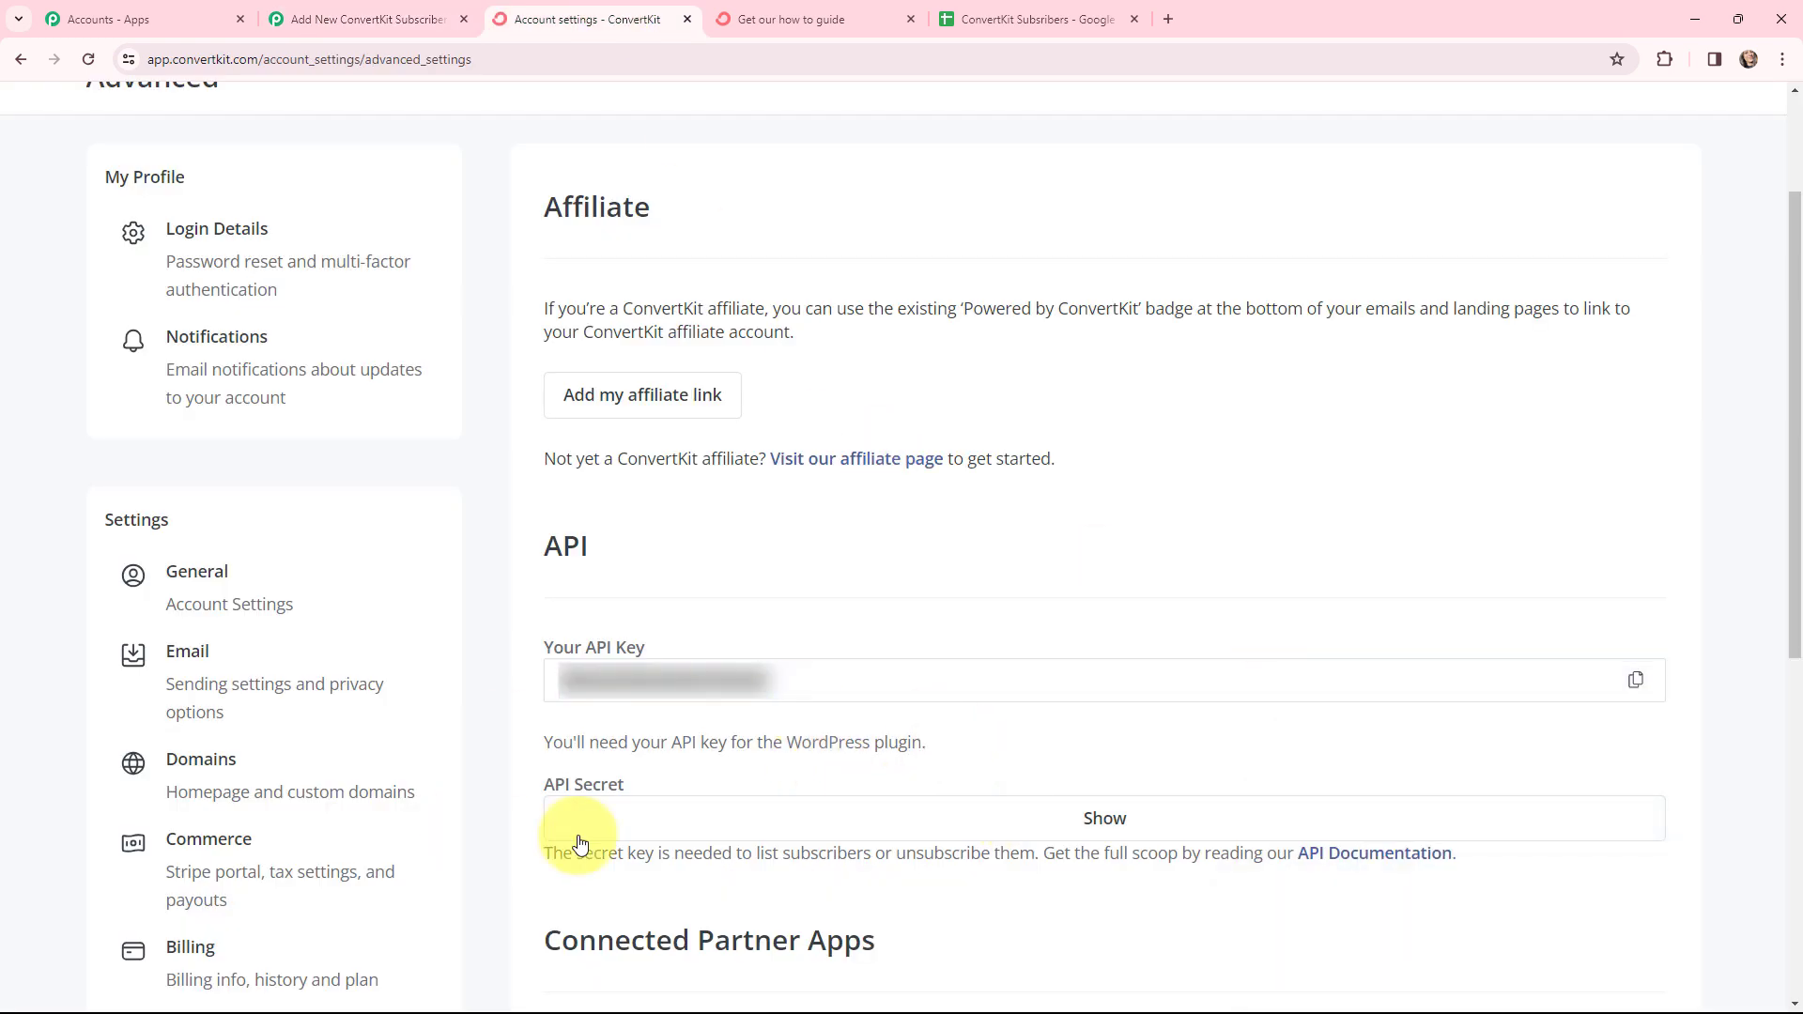
{"action": "left_click", "coordinate": [1098, 819]}
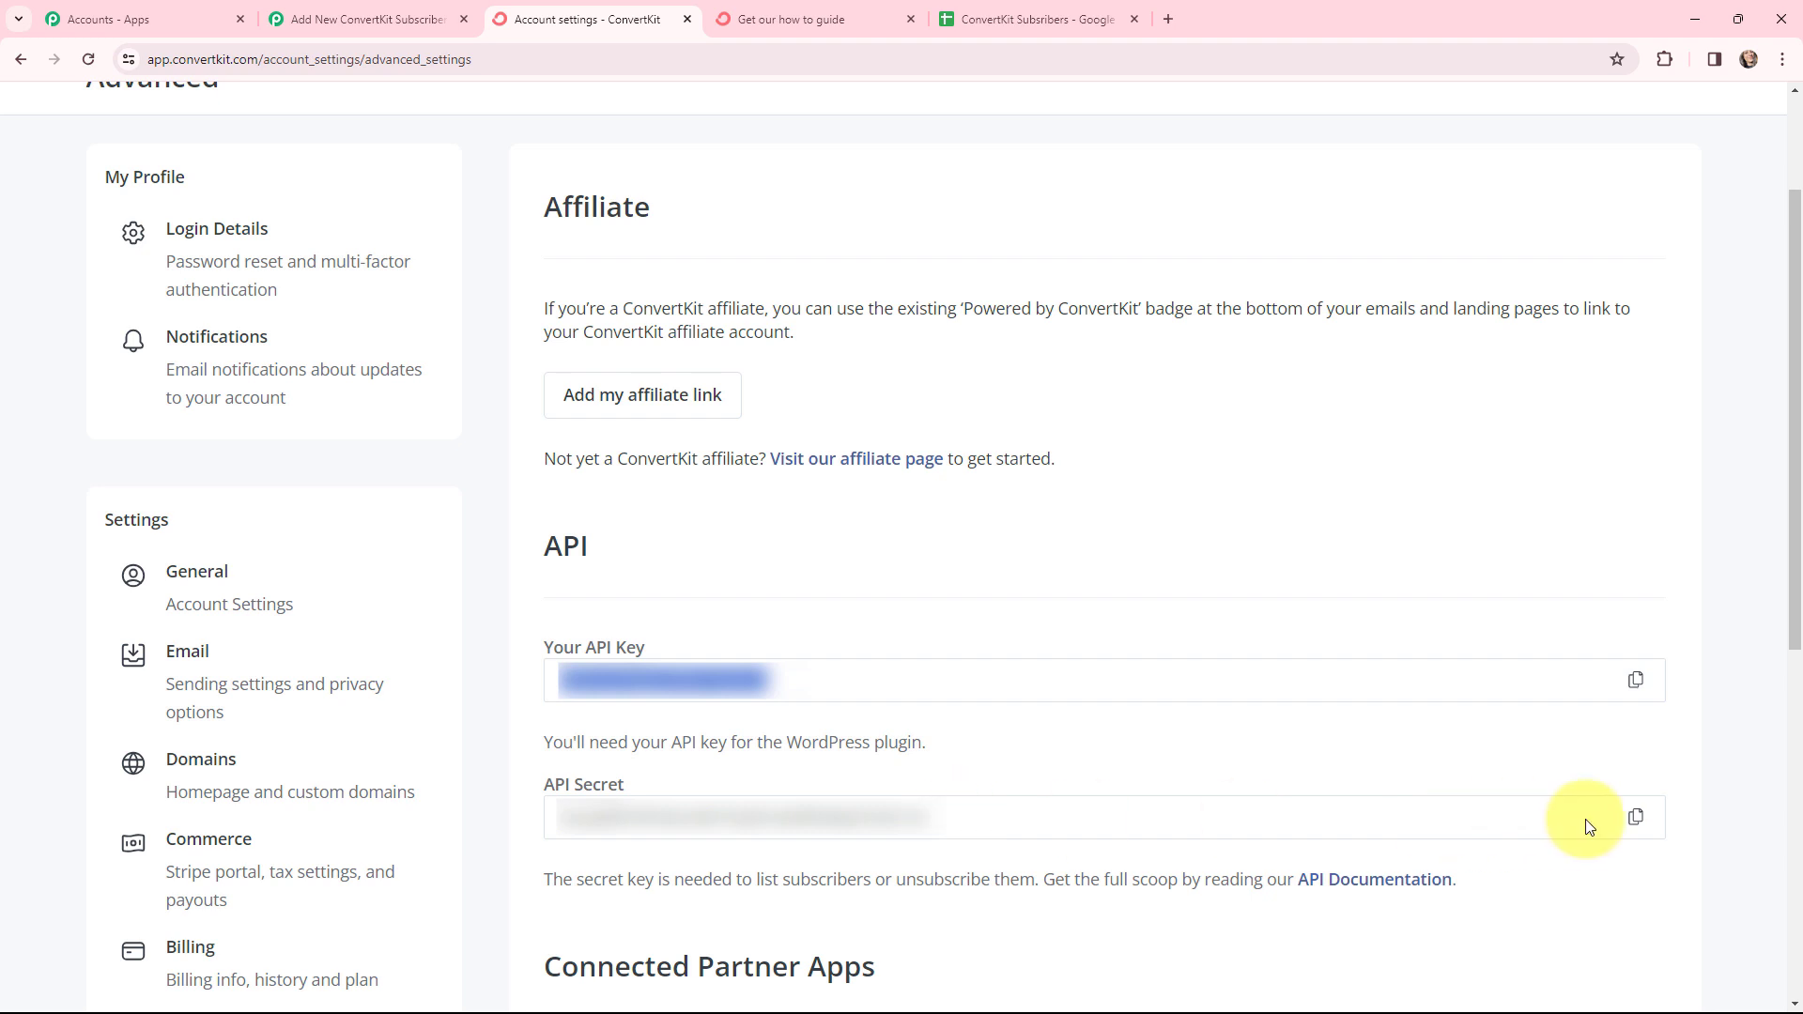
{"action": "left_click", "coordinate": [1636, 820]}
{"action": "left_click", "coordinate": [362, 19]}
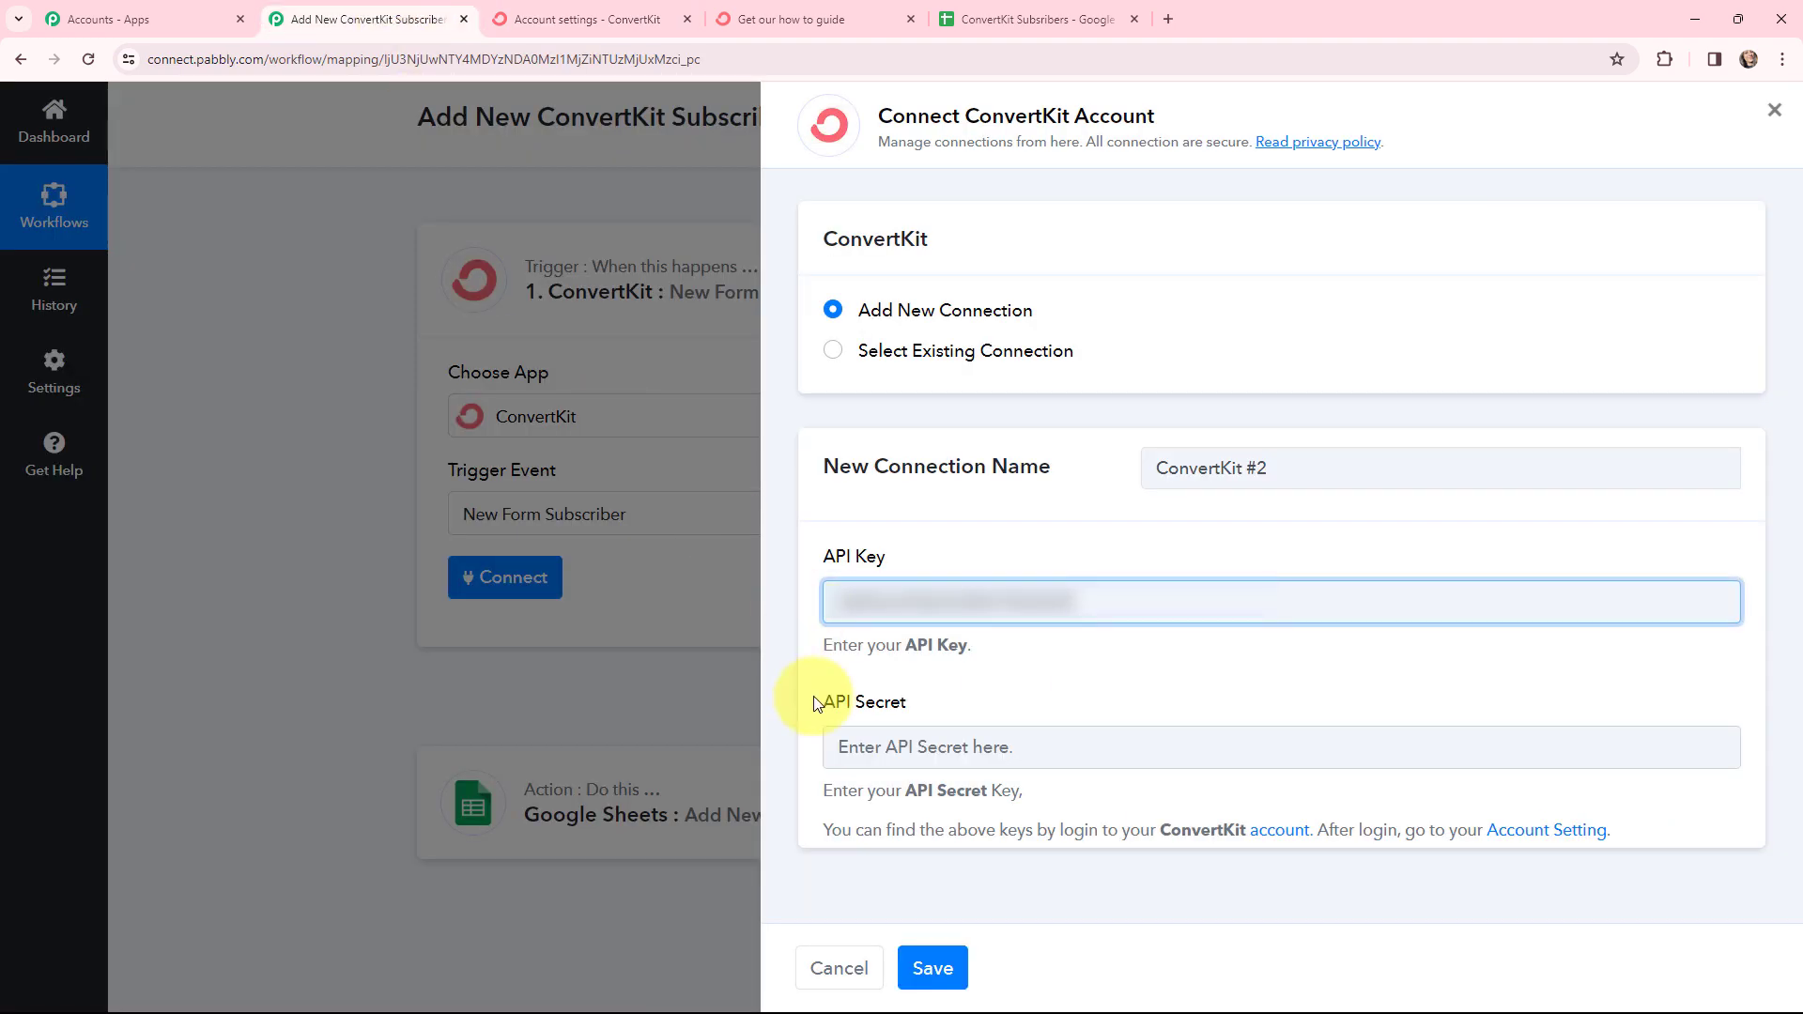
{"action": "left_click", "coordinate": [839, 752]}
{"action": "key", "text": "ctrl+v"}
{"action": "left_click", "coordinate": [784, 685]}
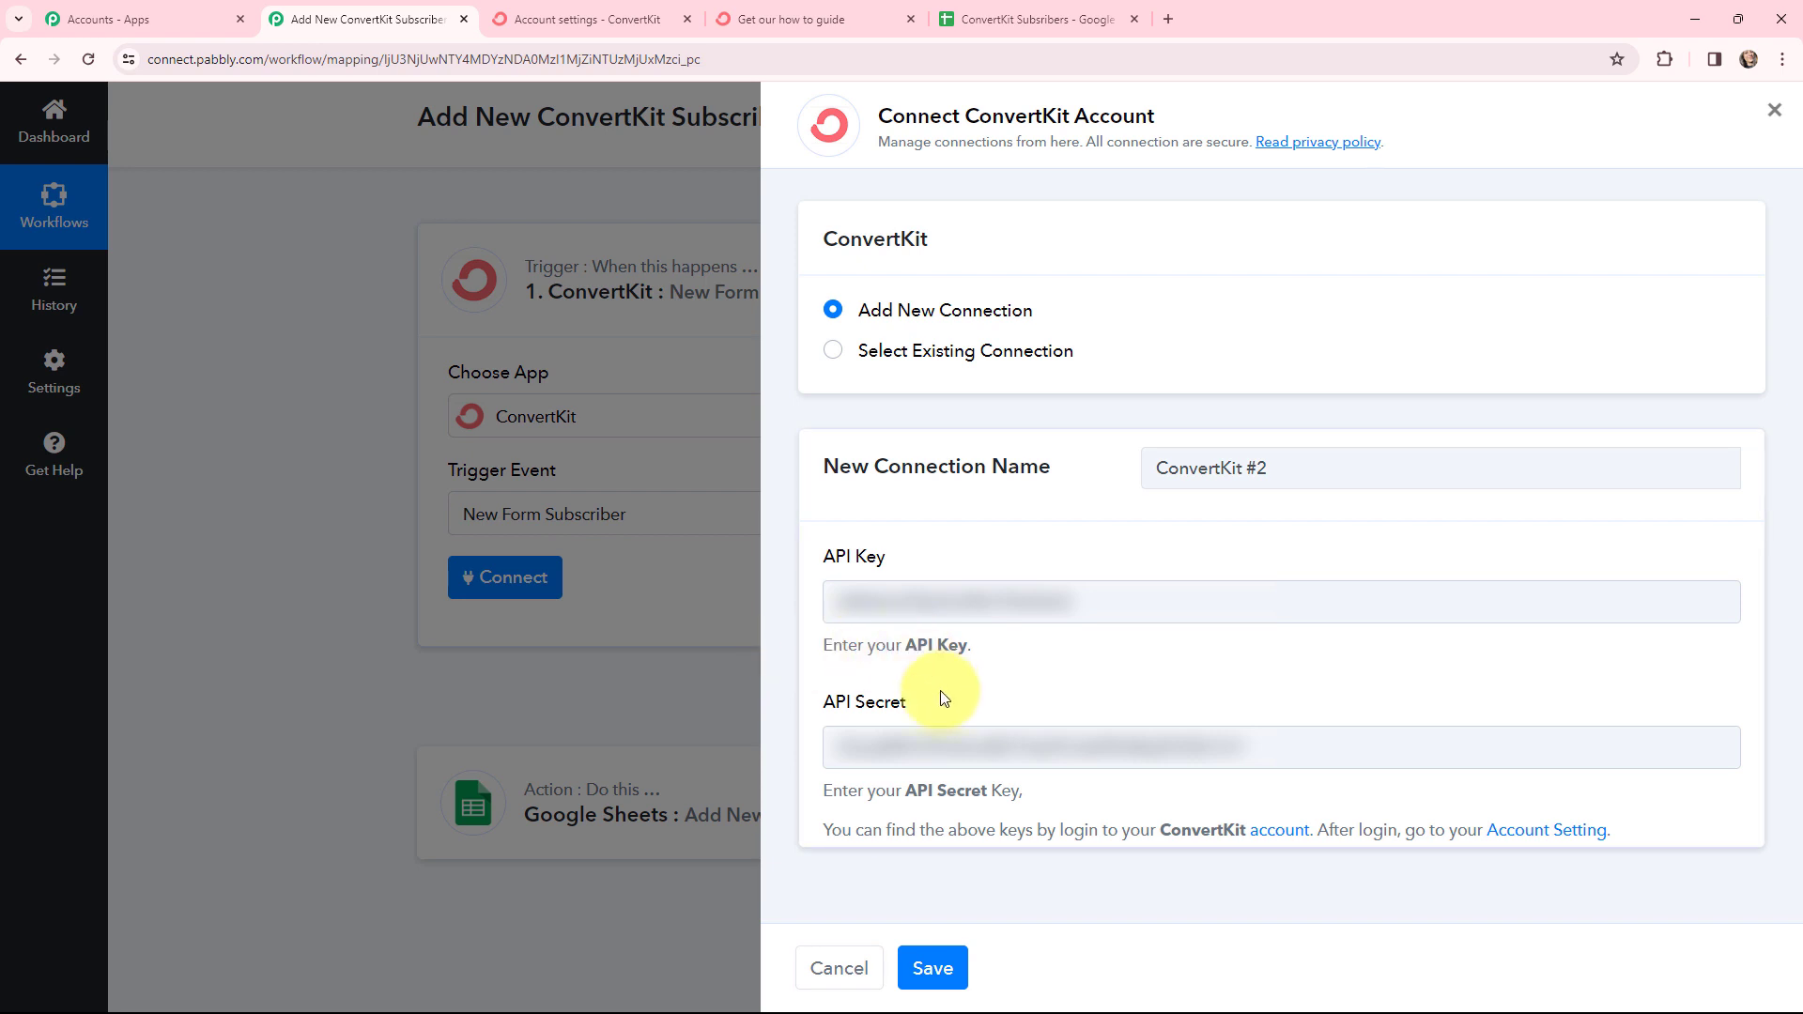
{"action": "left_click", "coordinate": [931, 965]}
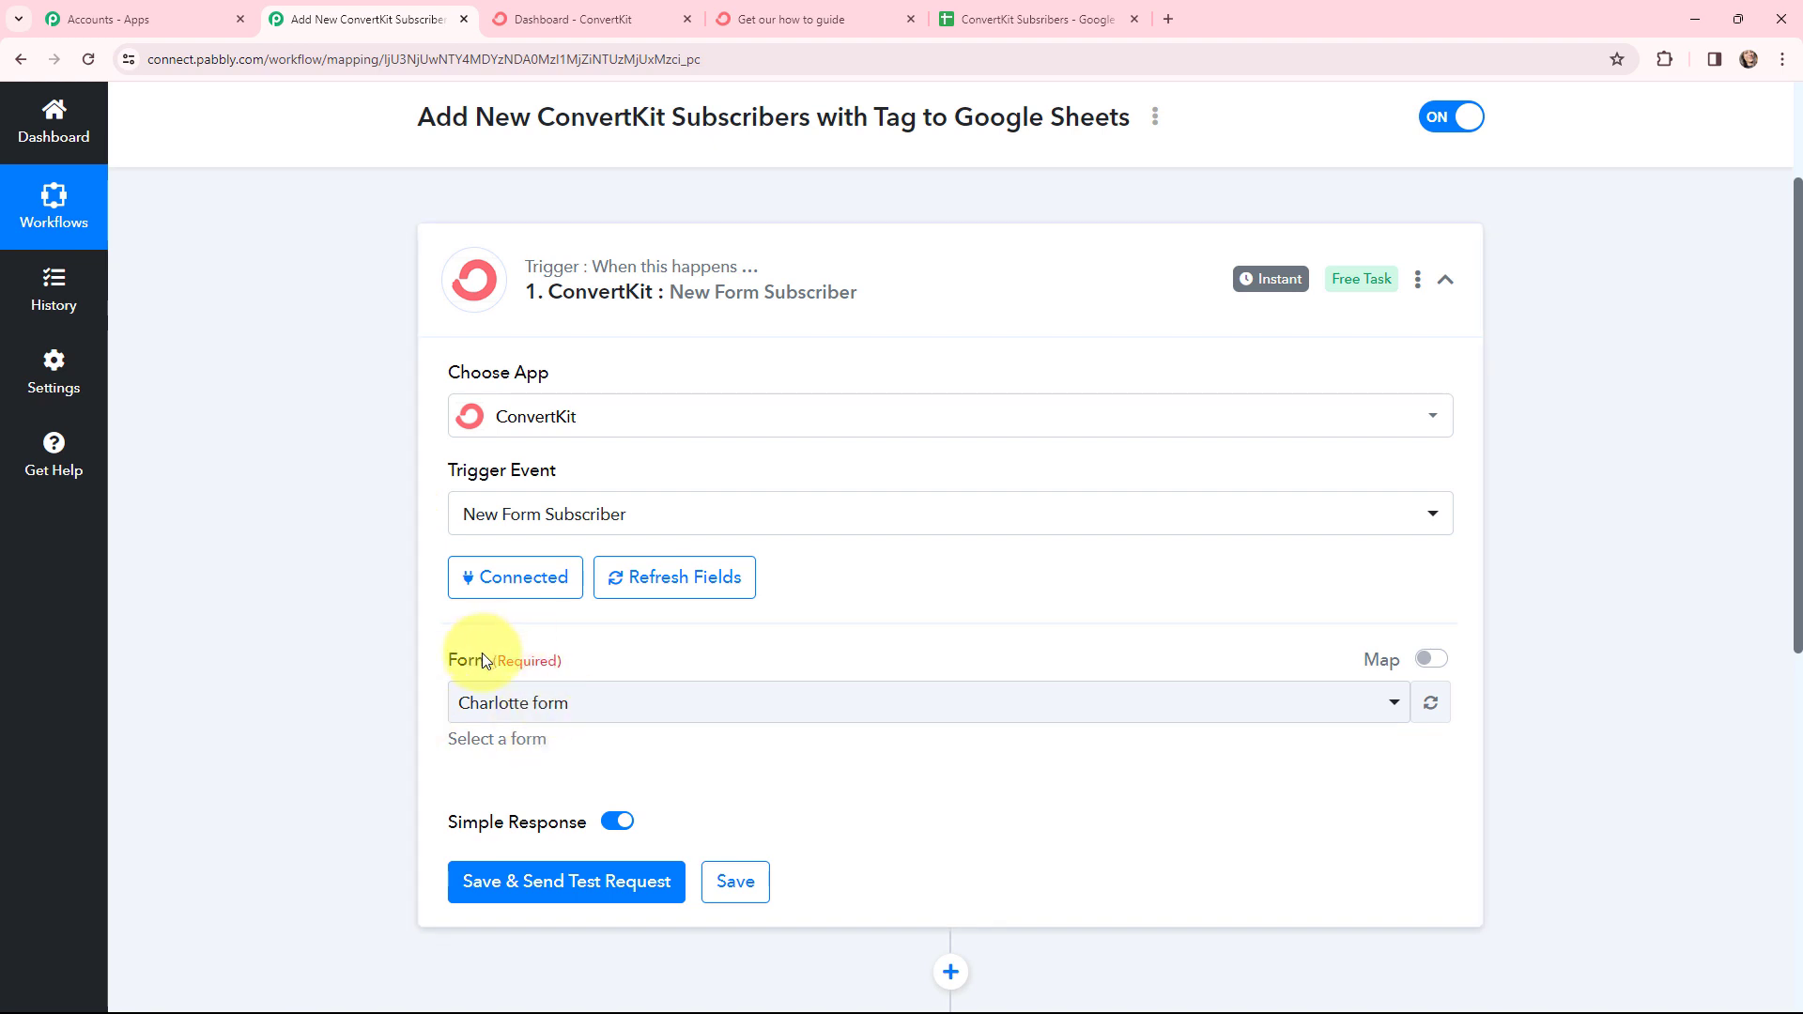
Check the ConvertKit signup form, then save the trigger with Charlotte form and send a test request
{"action": "left_click", "coordinate": [774, 13]}
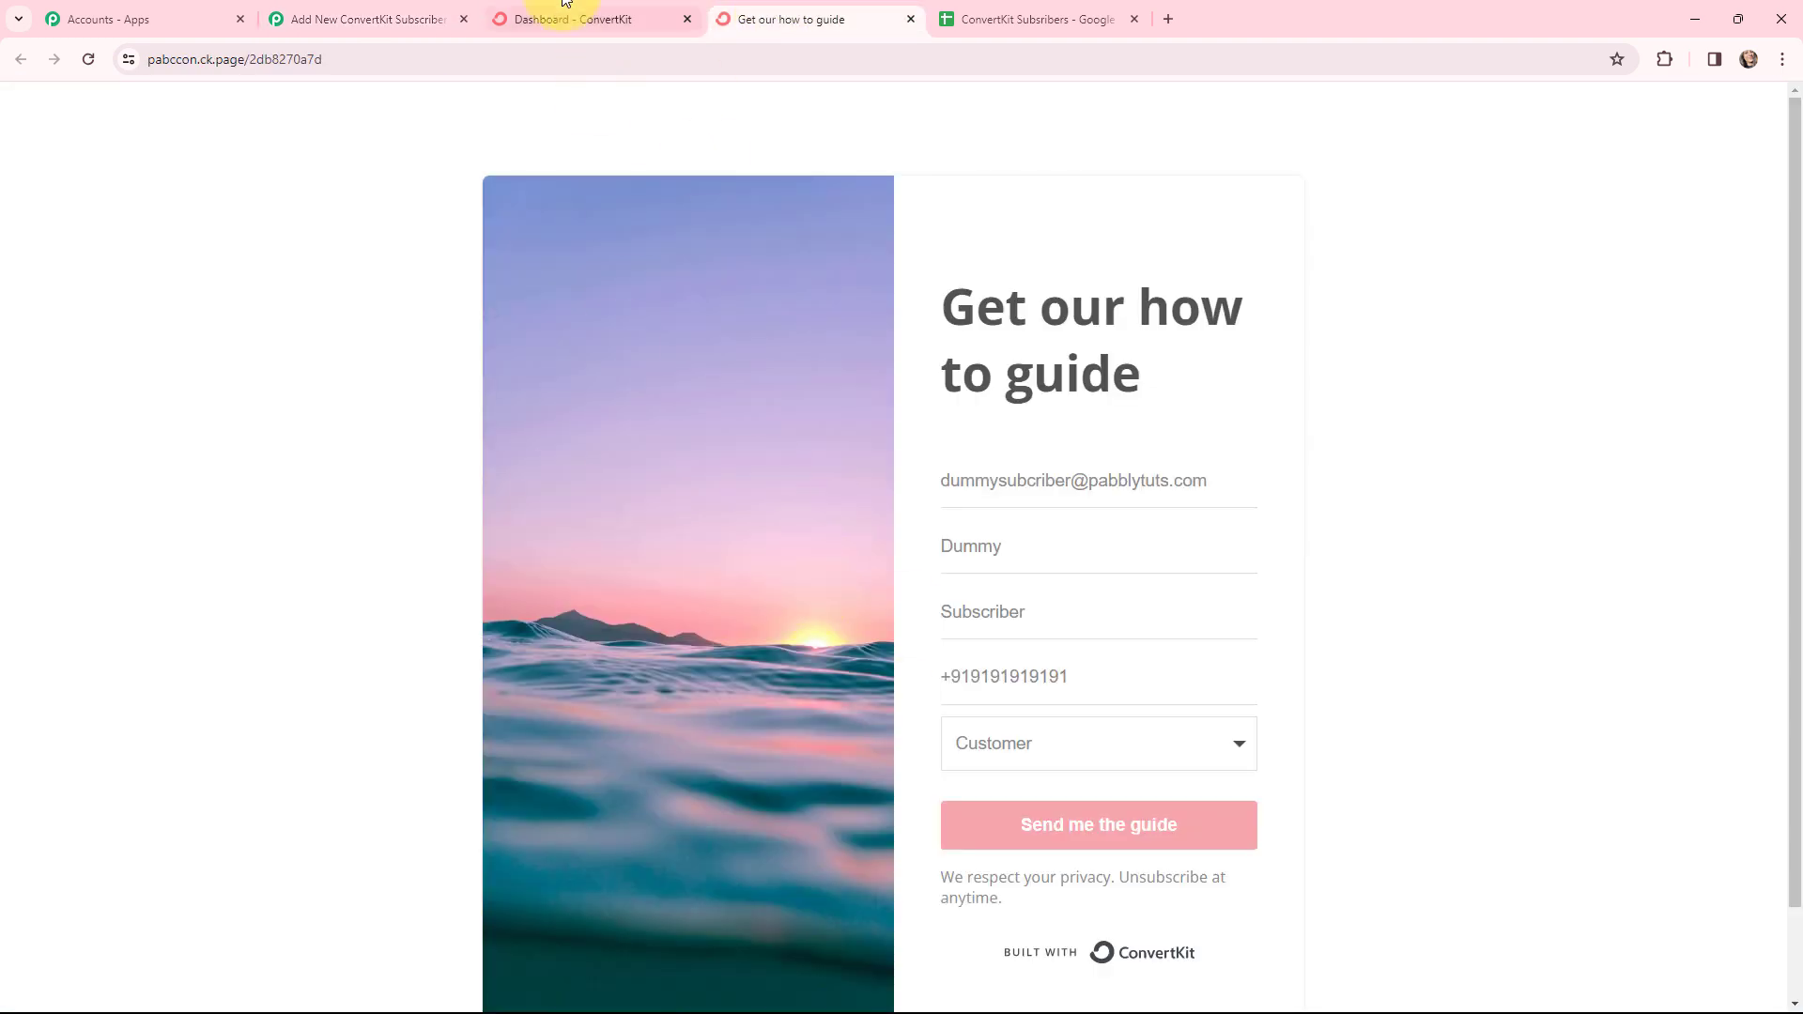
{"action": "left_click", "coordinate": [387, 10]}
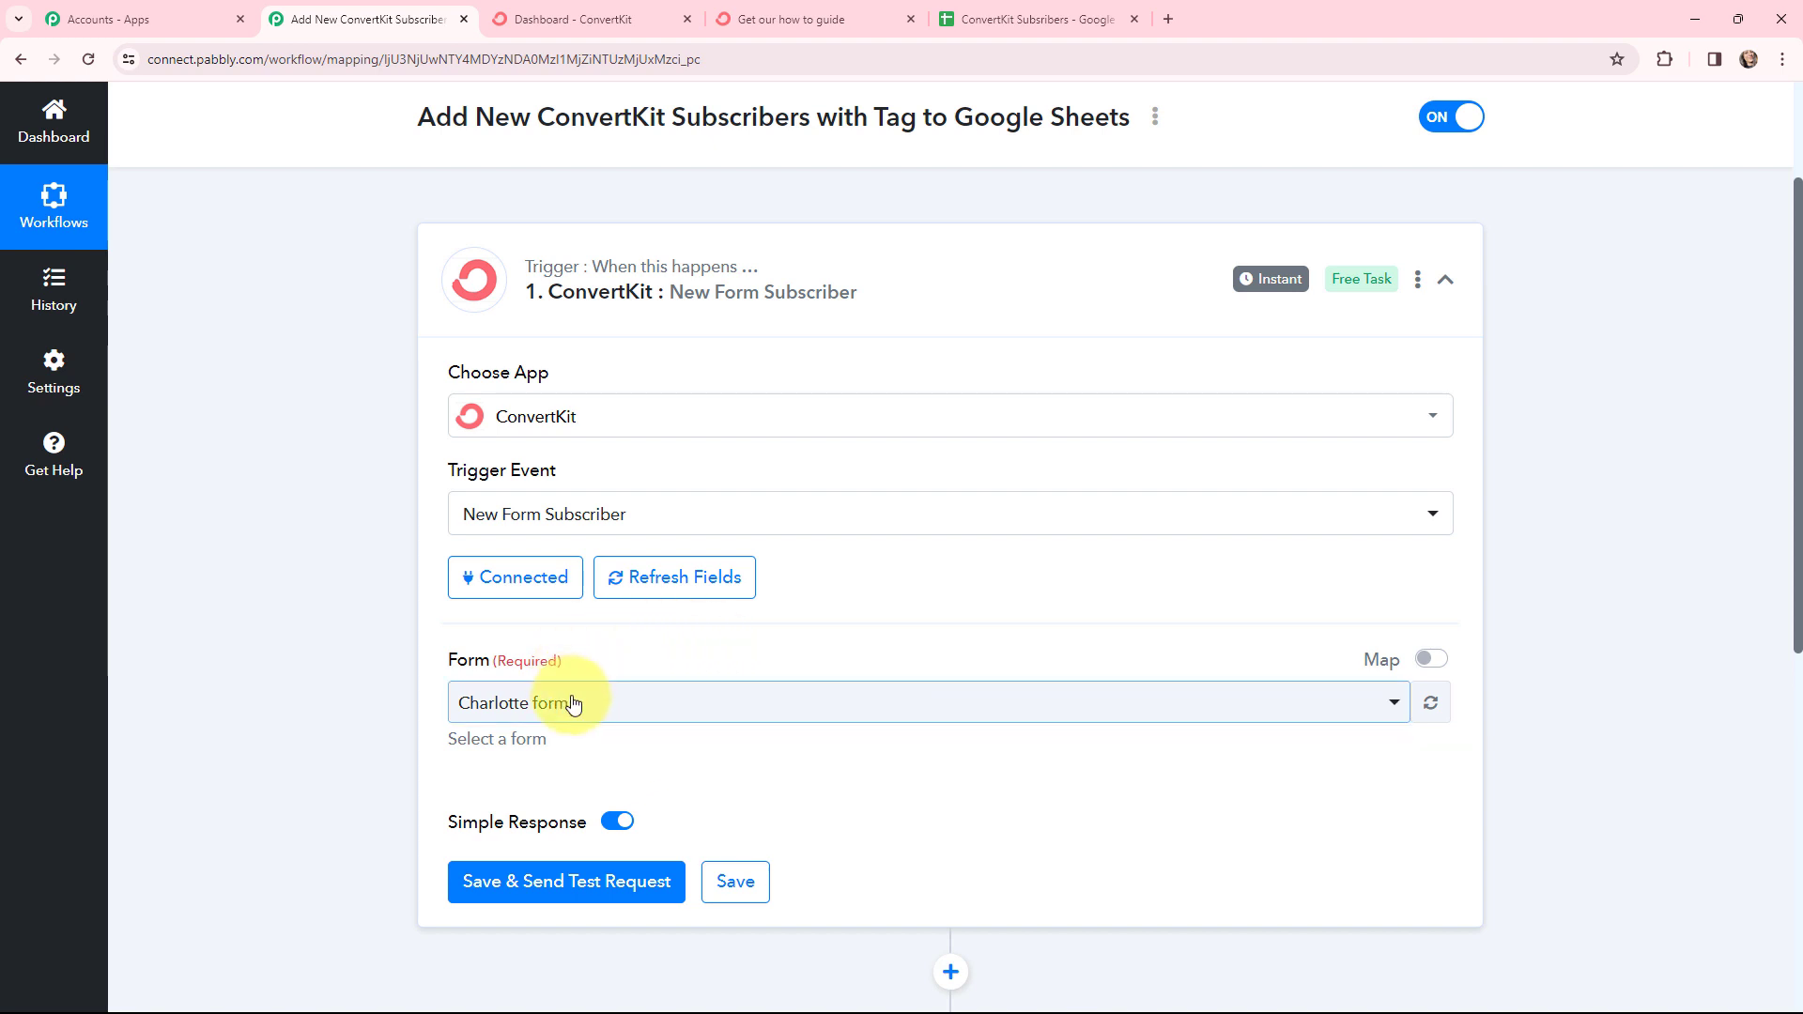
{"action": "left_click", "coordinate": [552, 883]}
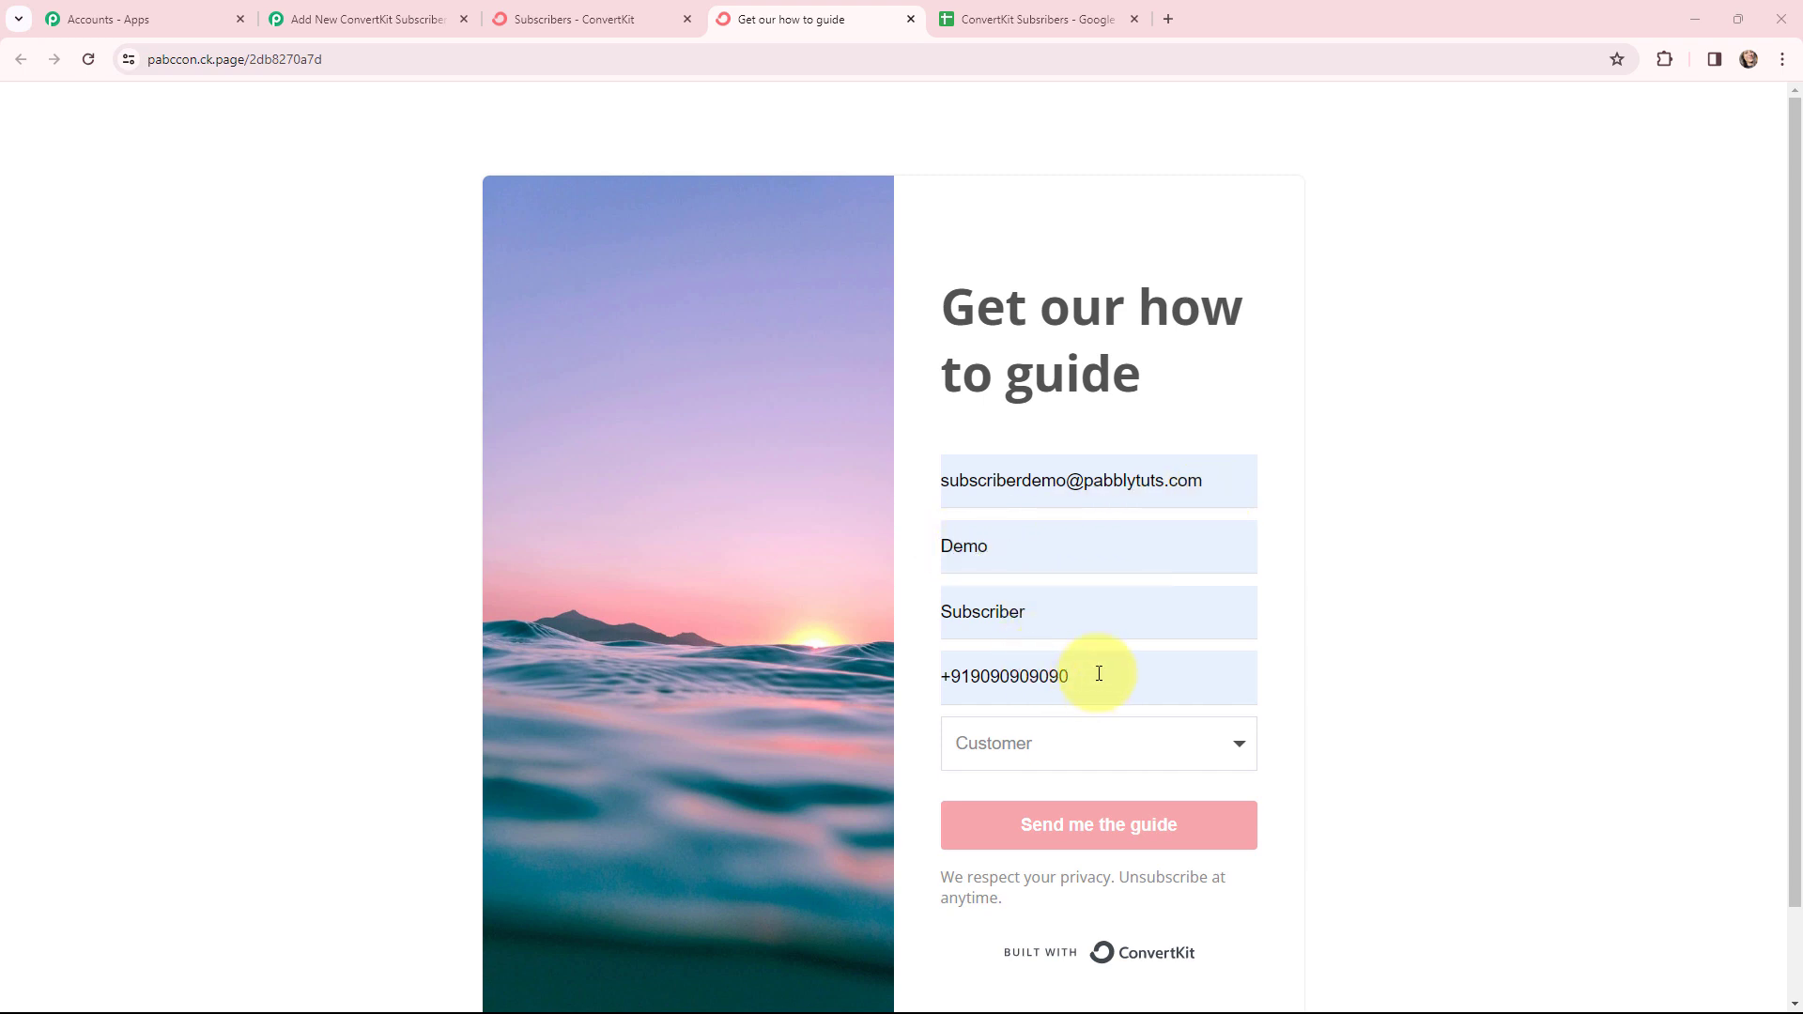
Choose the Customer tag in the filled-in "Get our how to guide" form and submit it
{"action": "left_click", "coordinate": [1065, 741]}
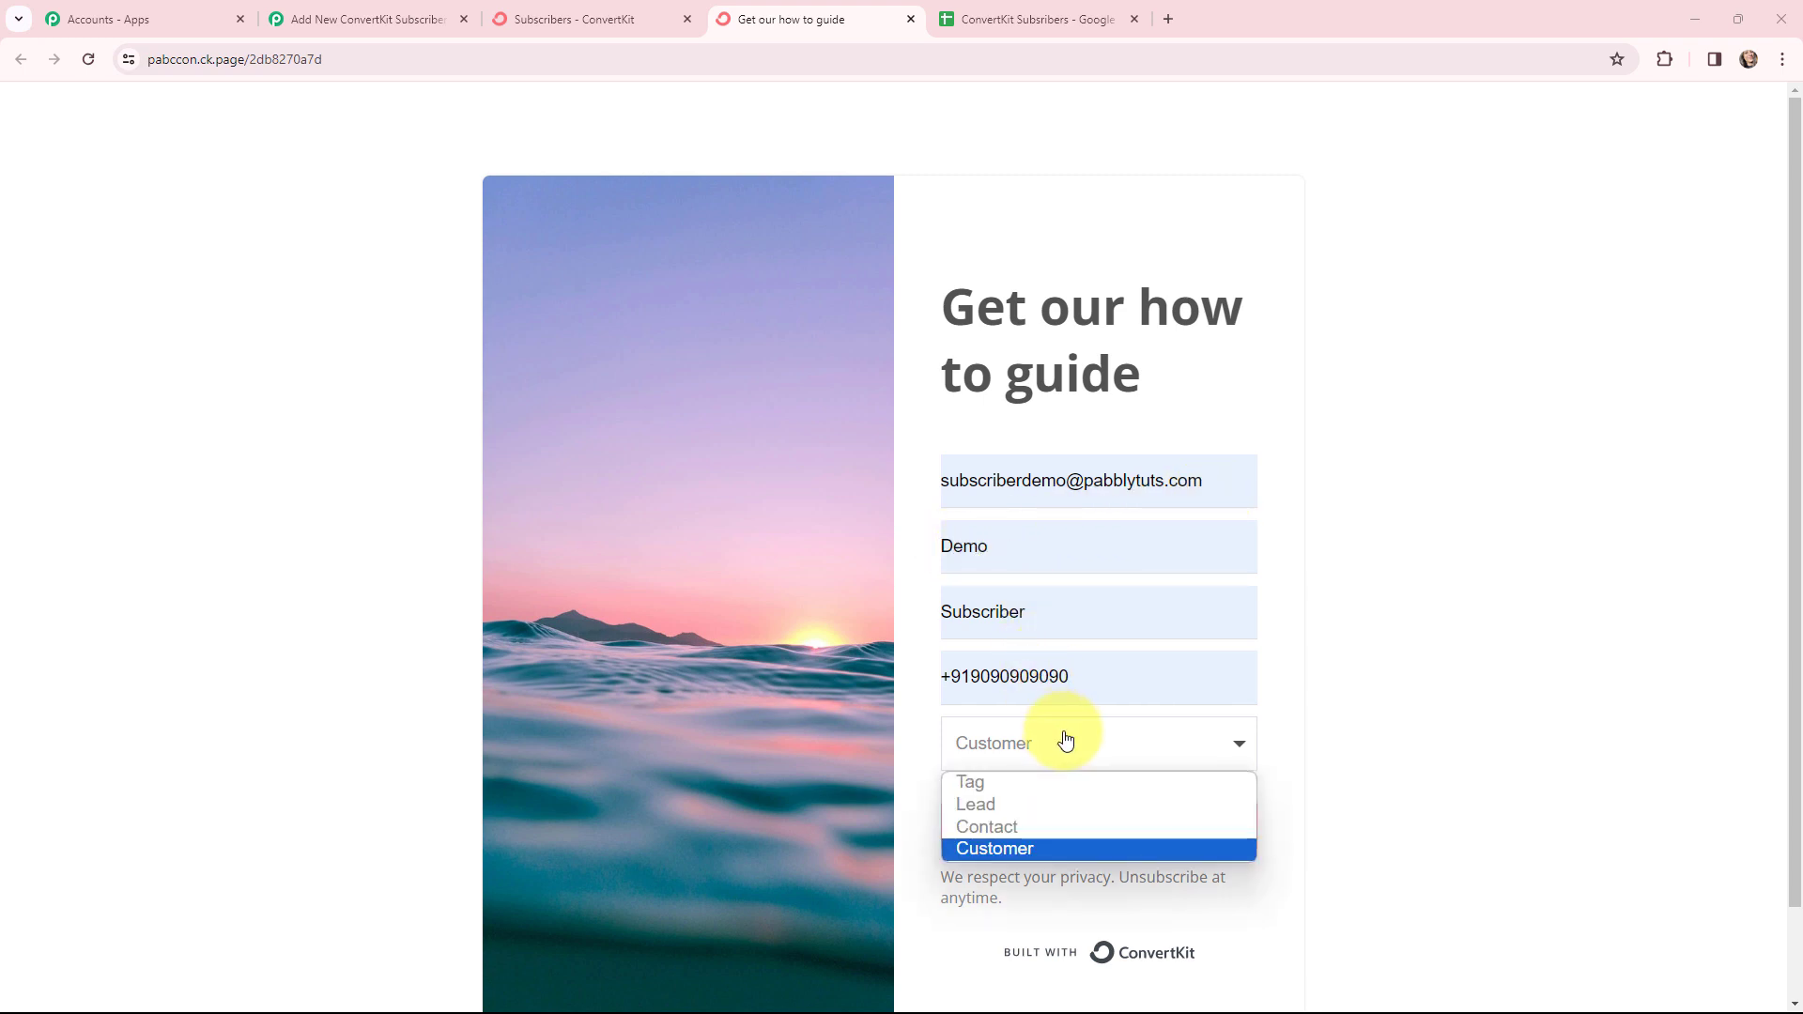
{"action": "left_click", "coordinate": [1019, 846]}
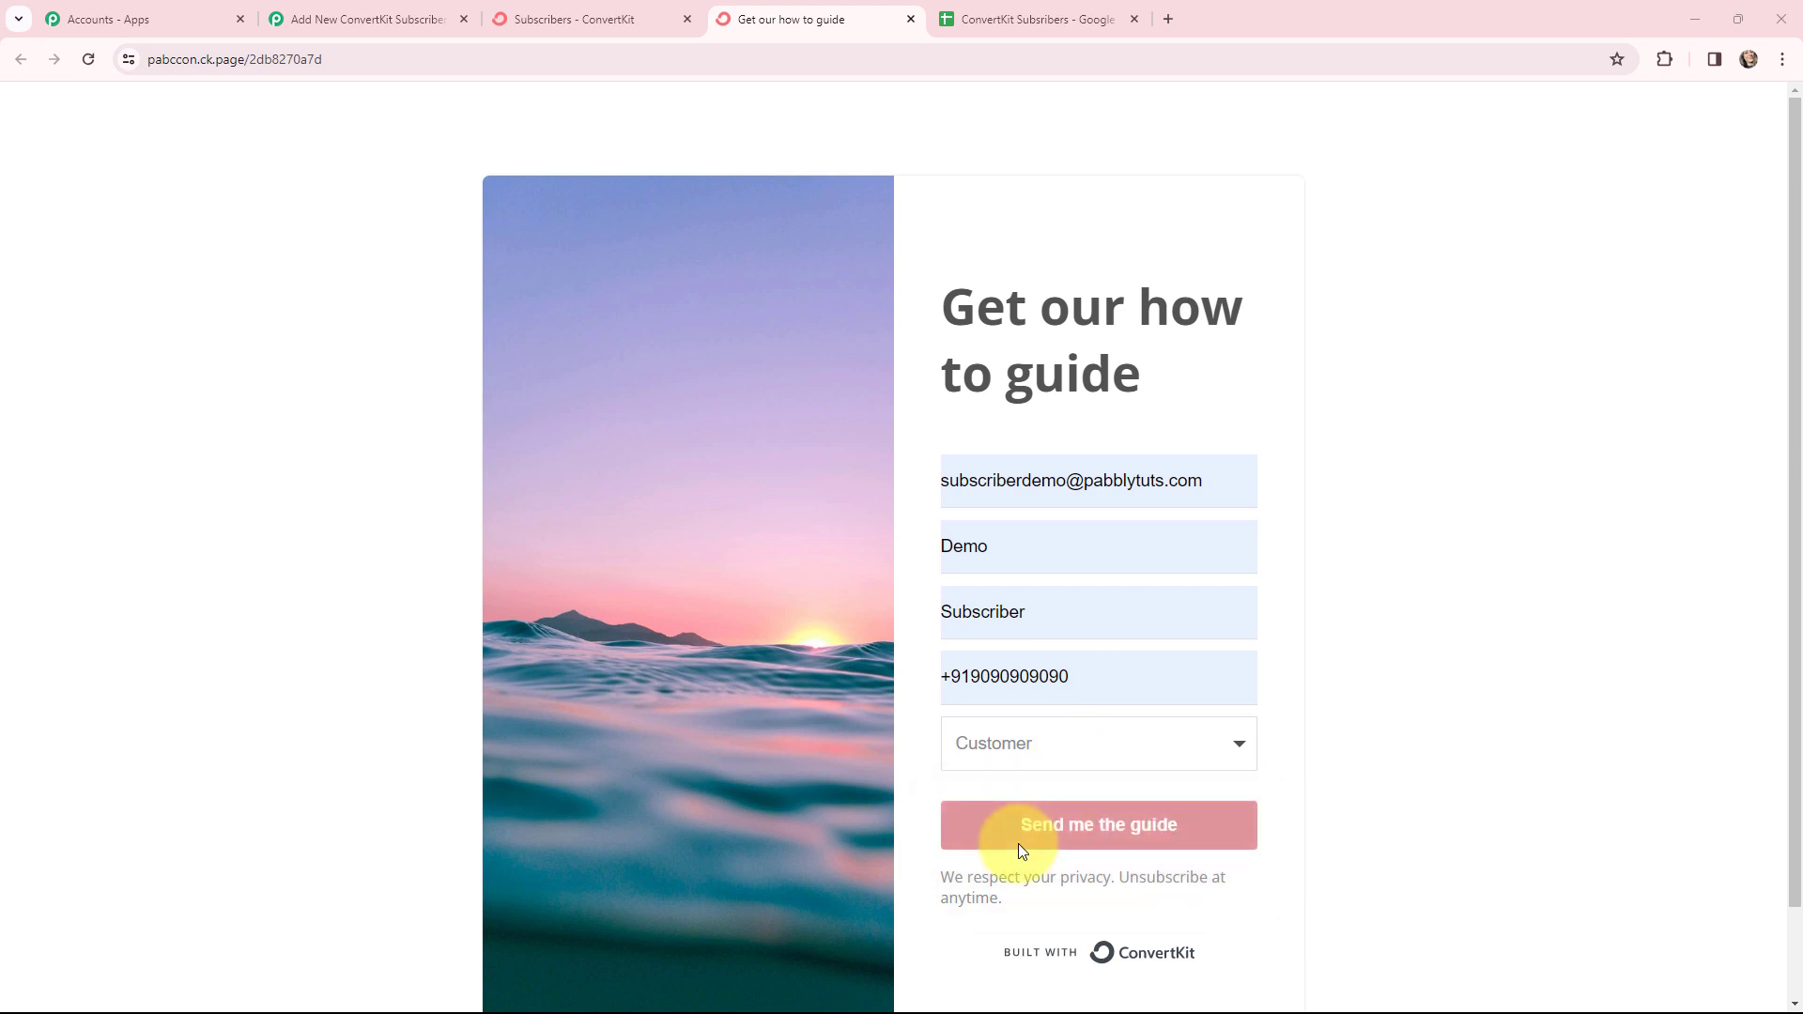
{"action": "left_click", "coordinate": [1078, 828]}
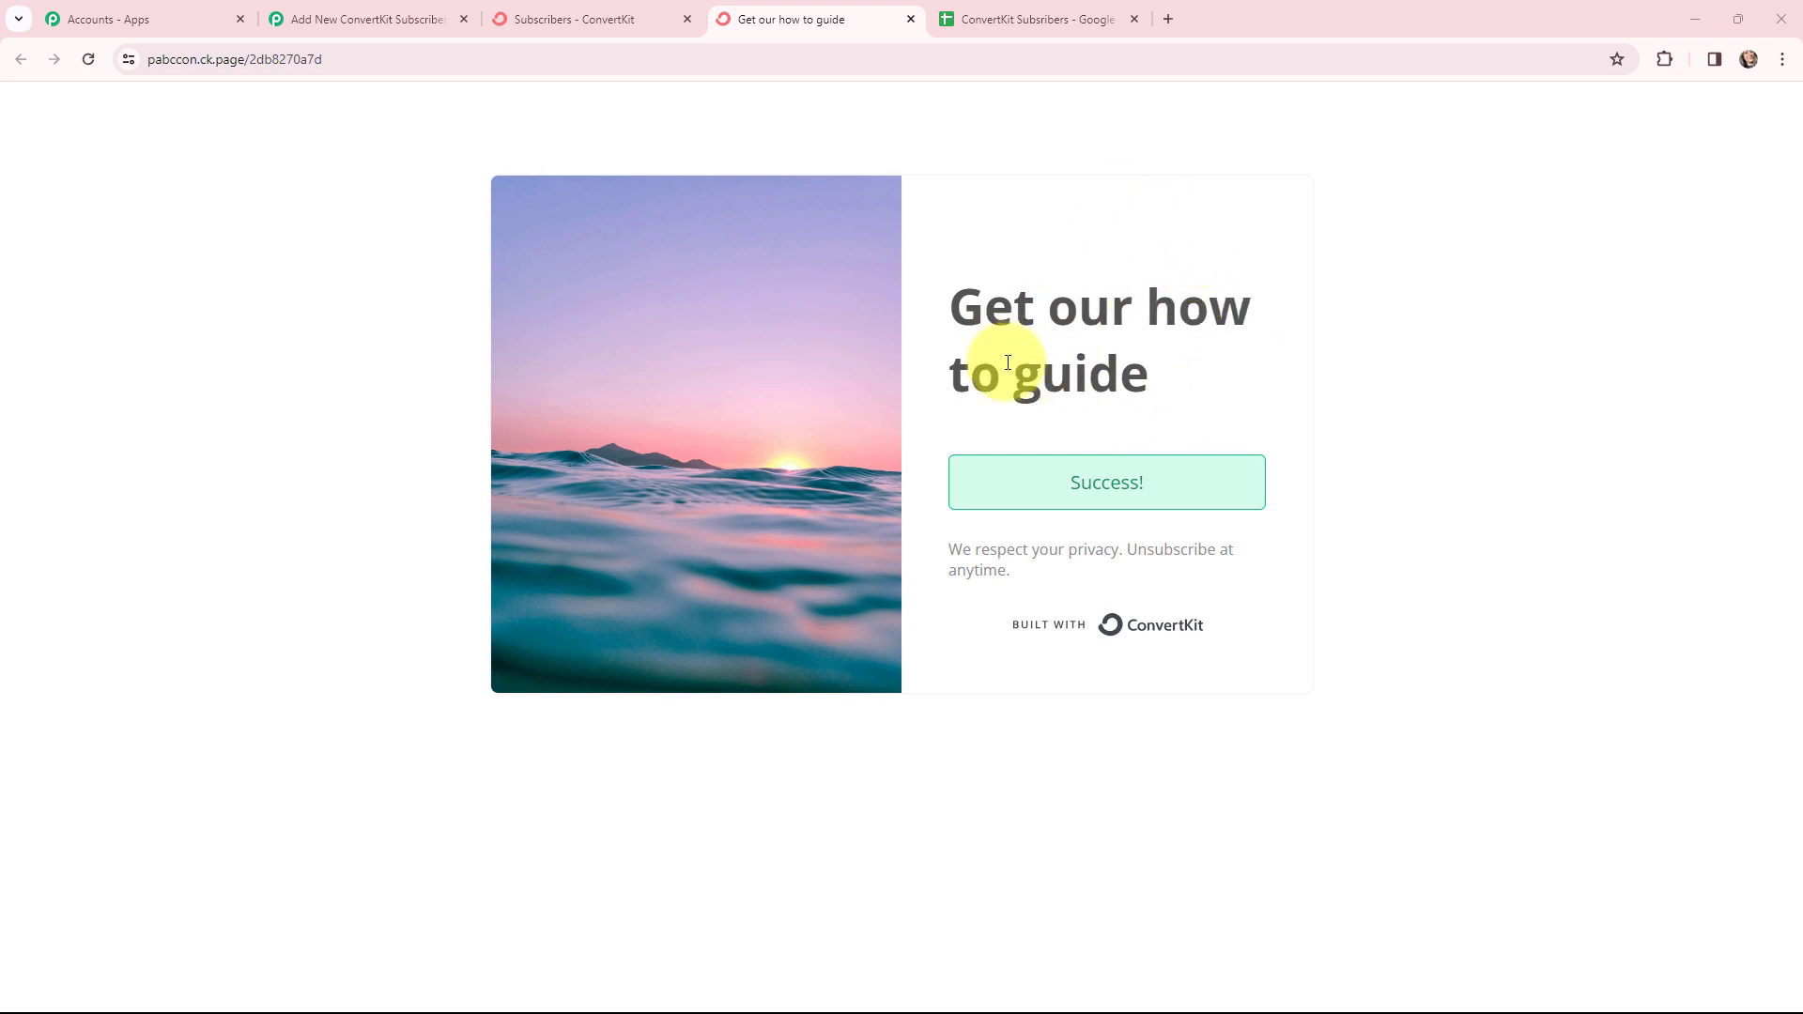
Return to the Pabbly Connect workflow and examine the subscriber's name, mobile number and email in the captured trigger response
{"action": "left_click", "coordinate": [353, 9]}
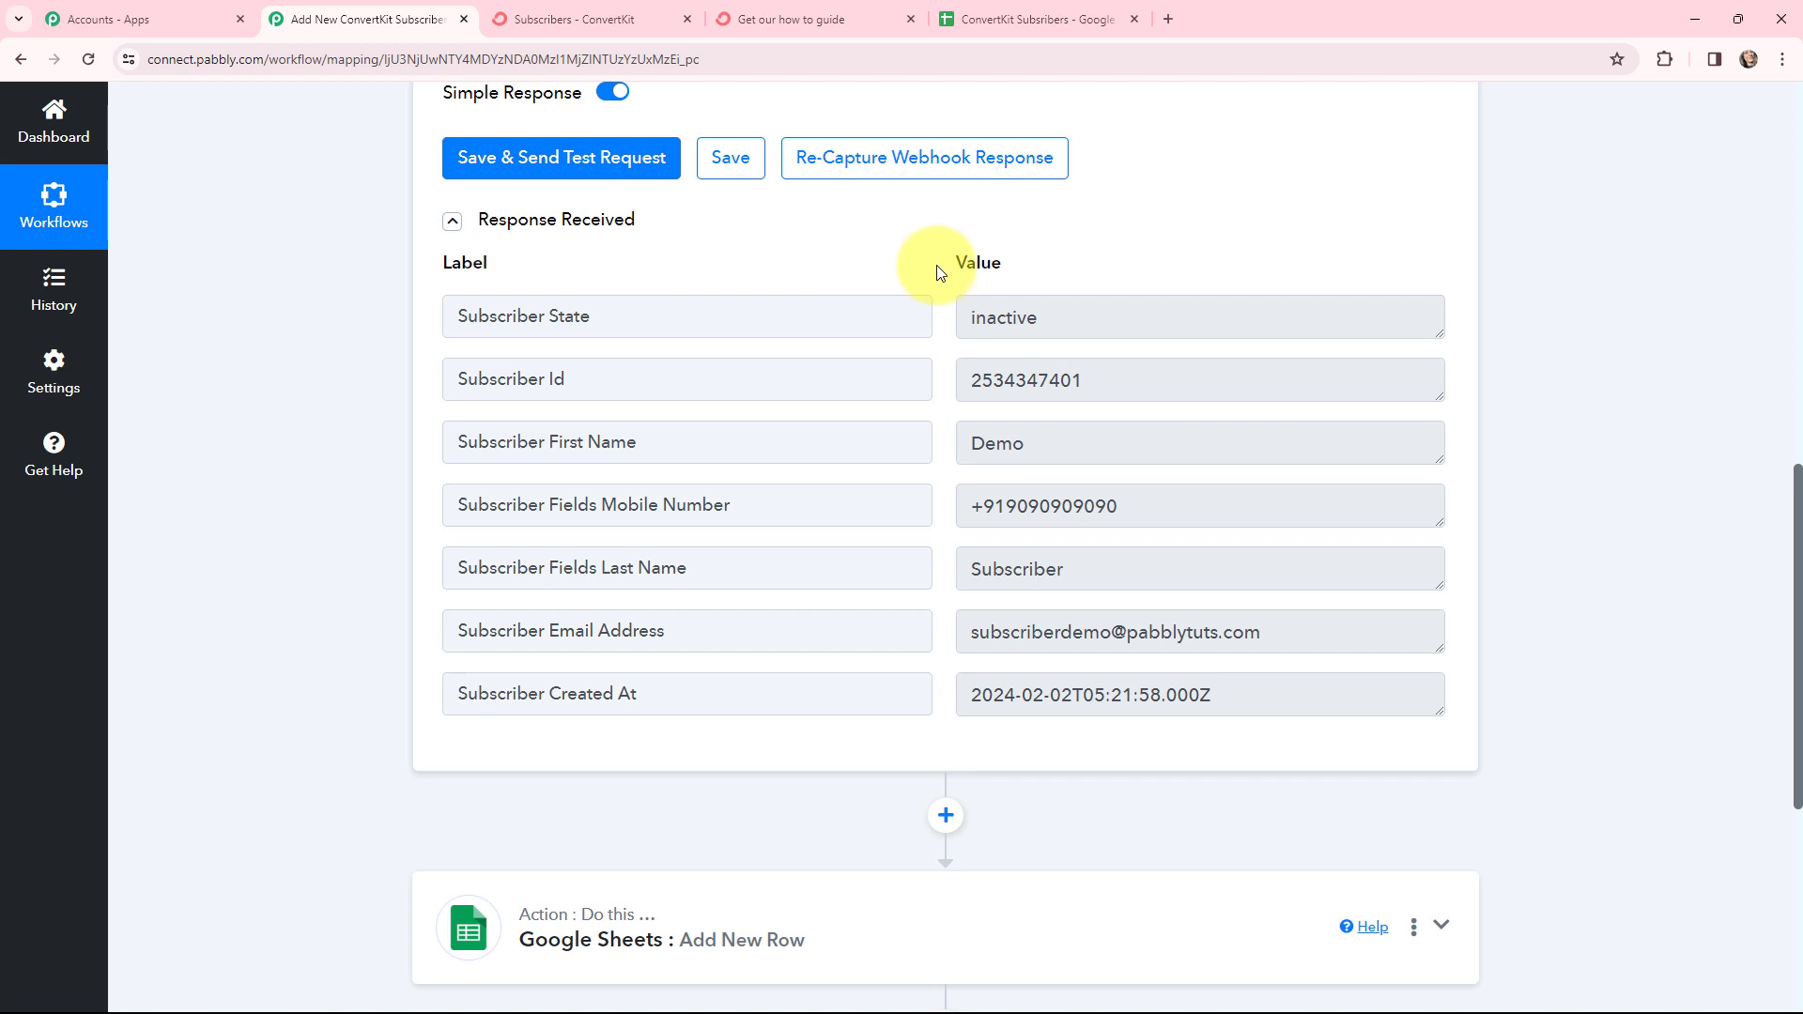
{"action": "left_click", "coordinate": [970, 448]}
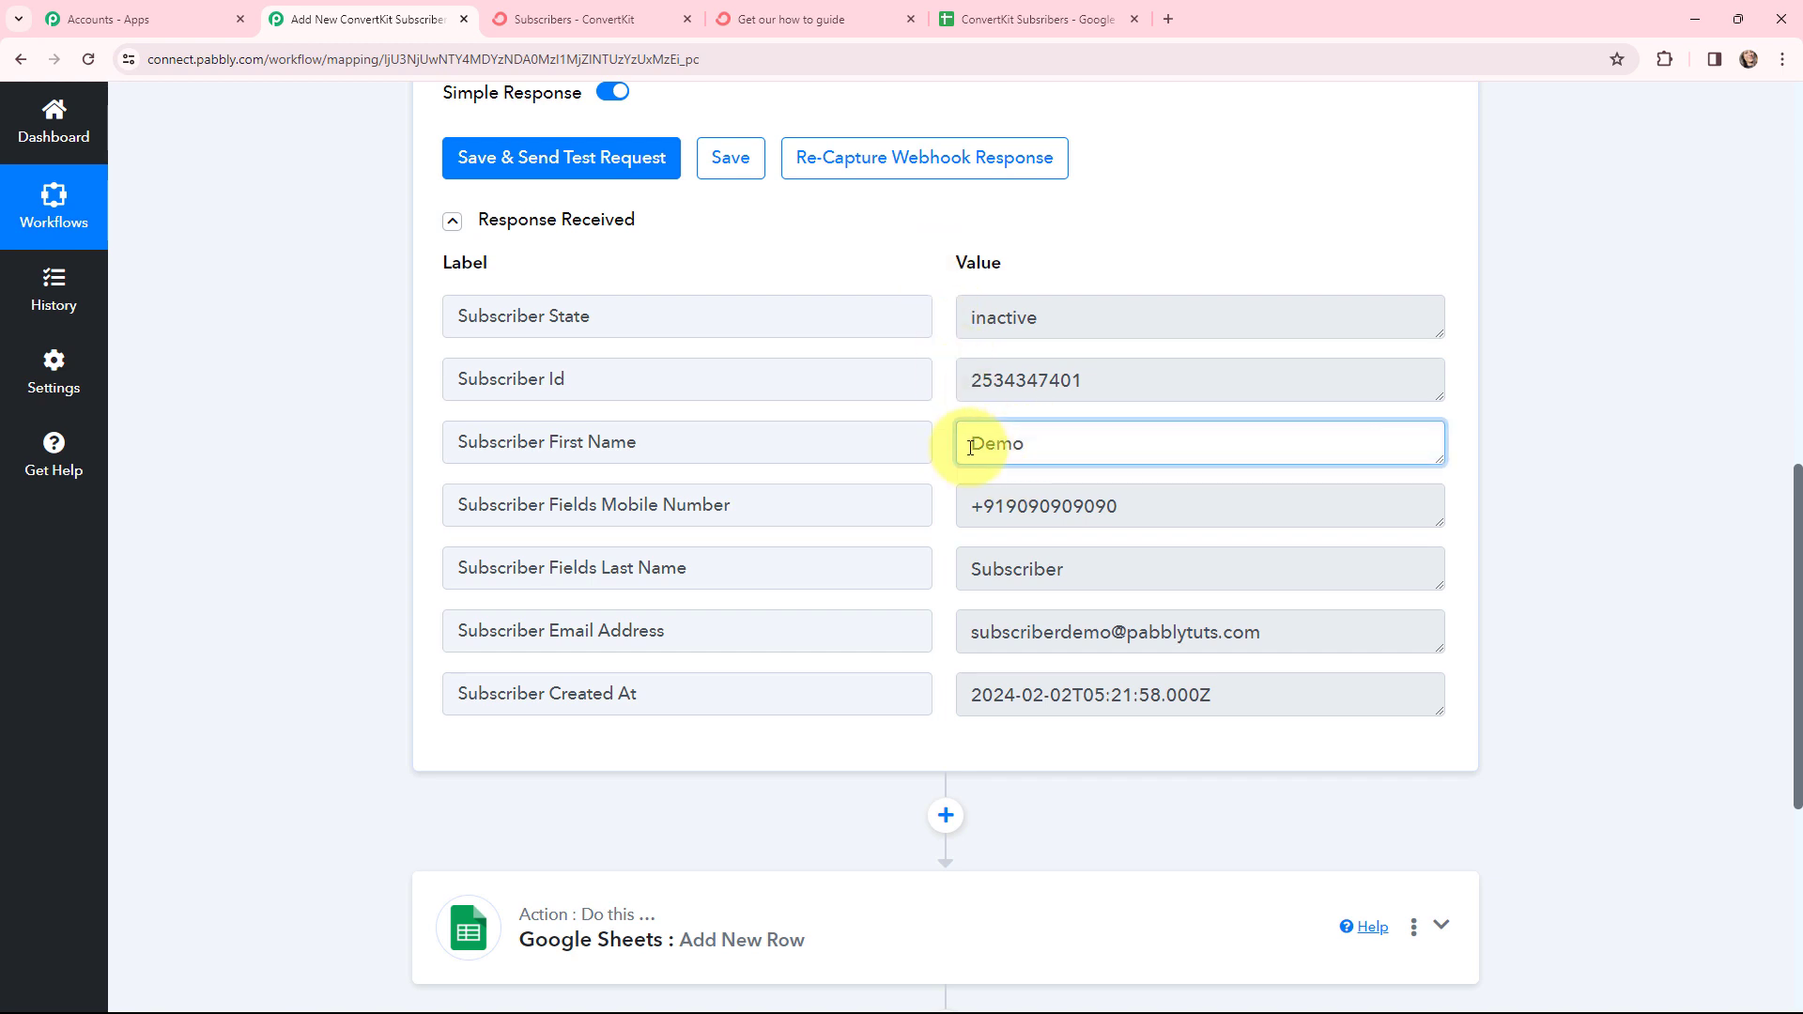
{"action": "left_click", "coordinate": [1085, 559]}
{"action": "left_click", "coordinate": [967, 507]}
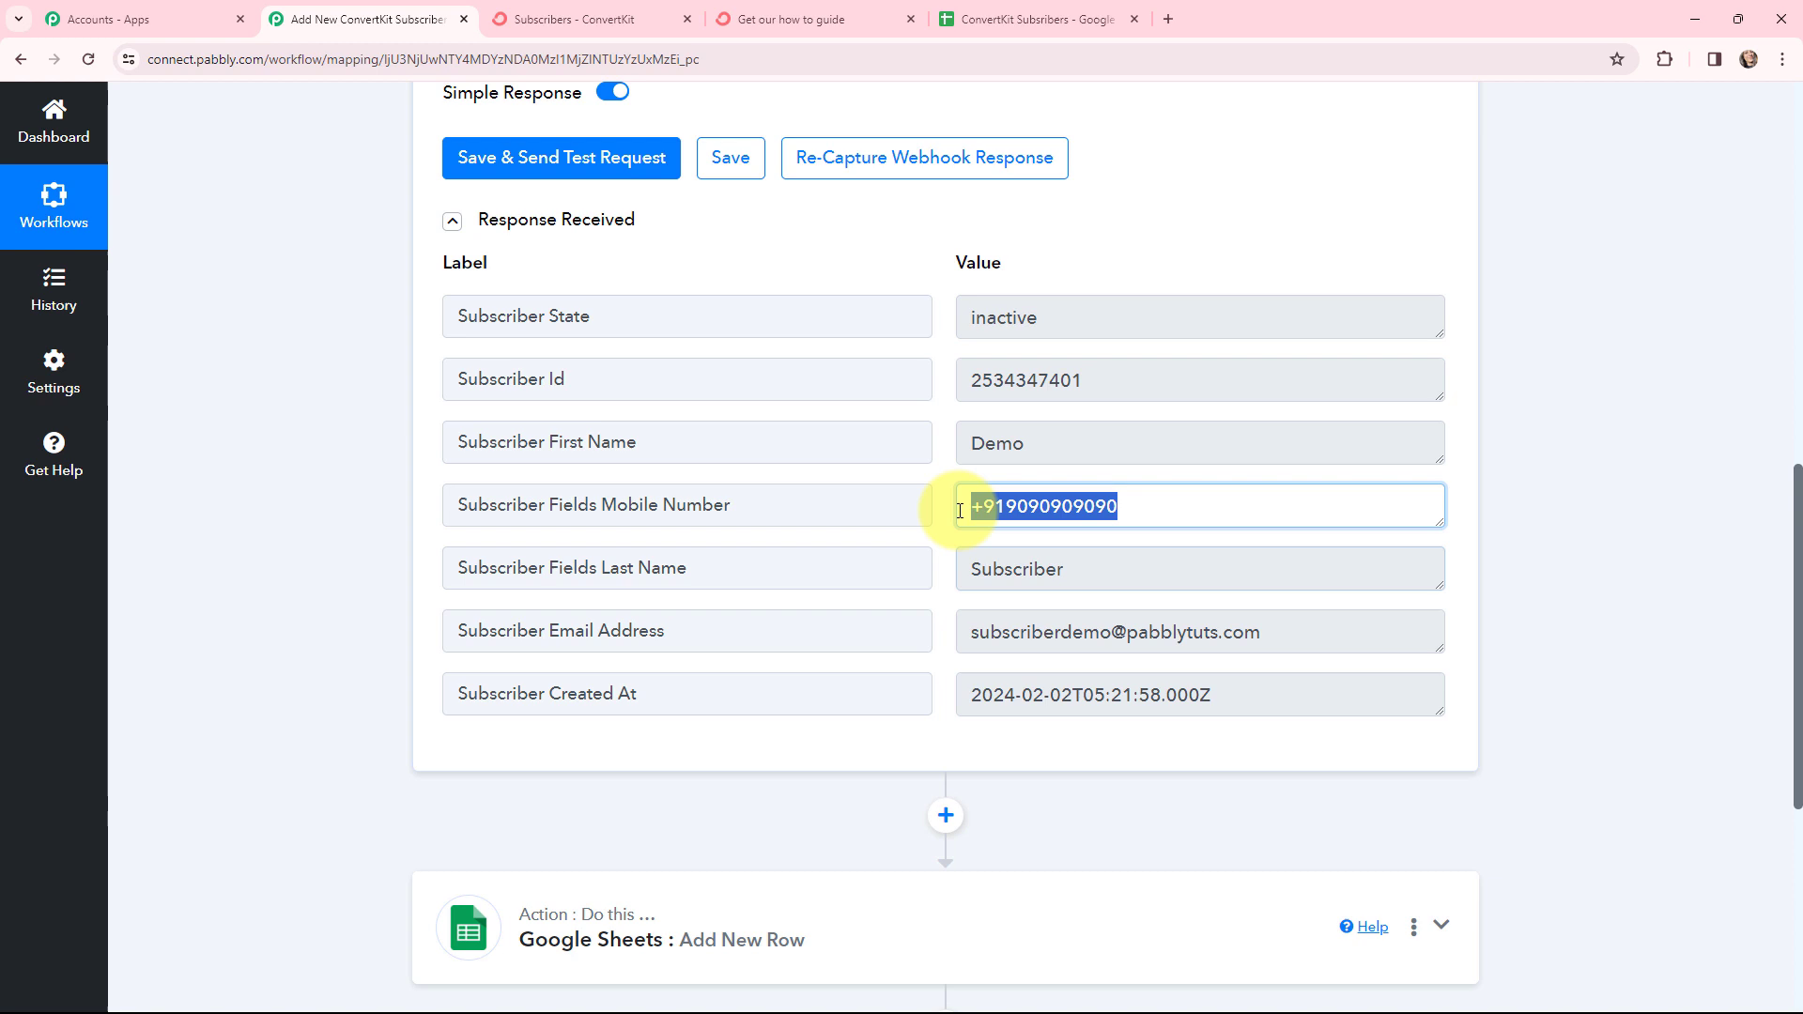
{"action": "left_click", "coordinate": [1272, 627]}
{"action": "left_click", "coordinate": [1144, 690]}
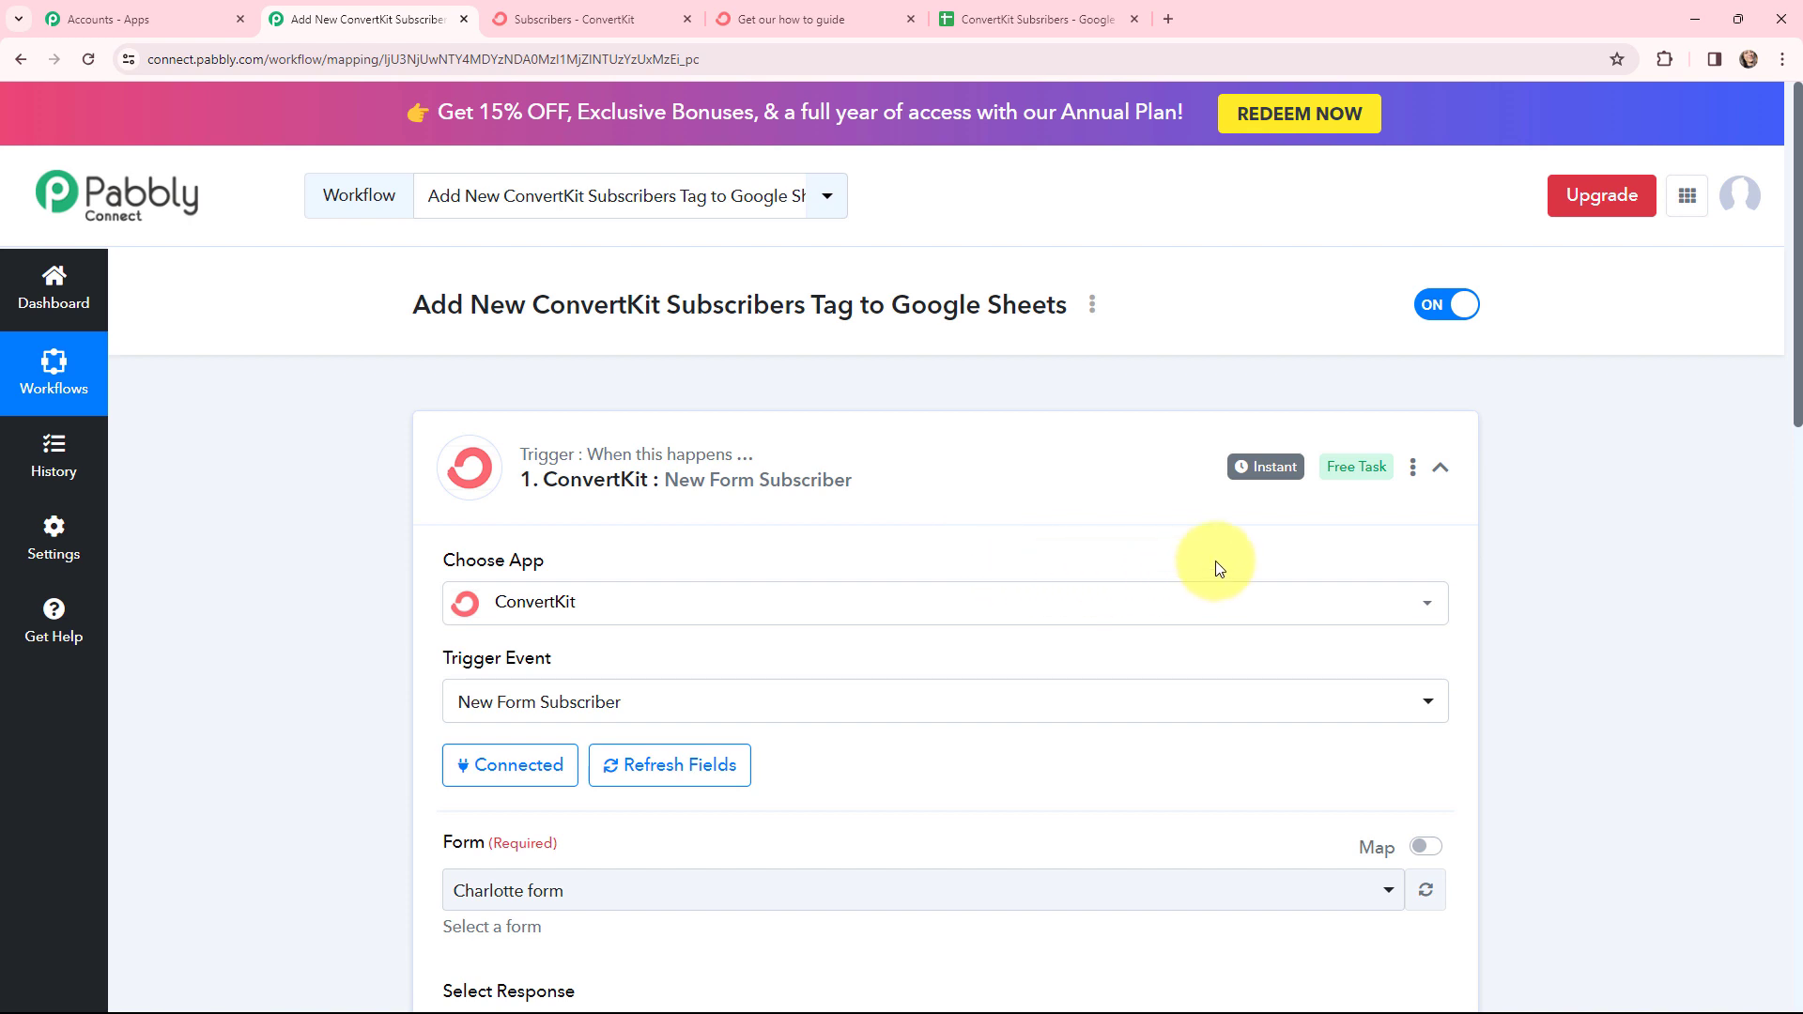
Add a ConvertKit Get Subscribers Tags action between the trigger and Google Sheets, using the existing ConvertKit #1 connection
{"action": "mouse_move", "coordinate": [1263, 478]}
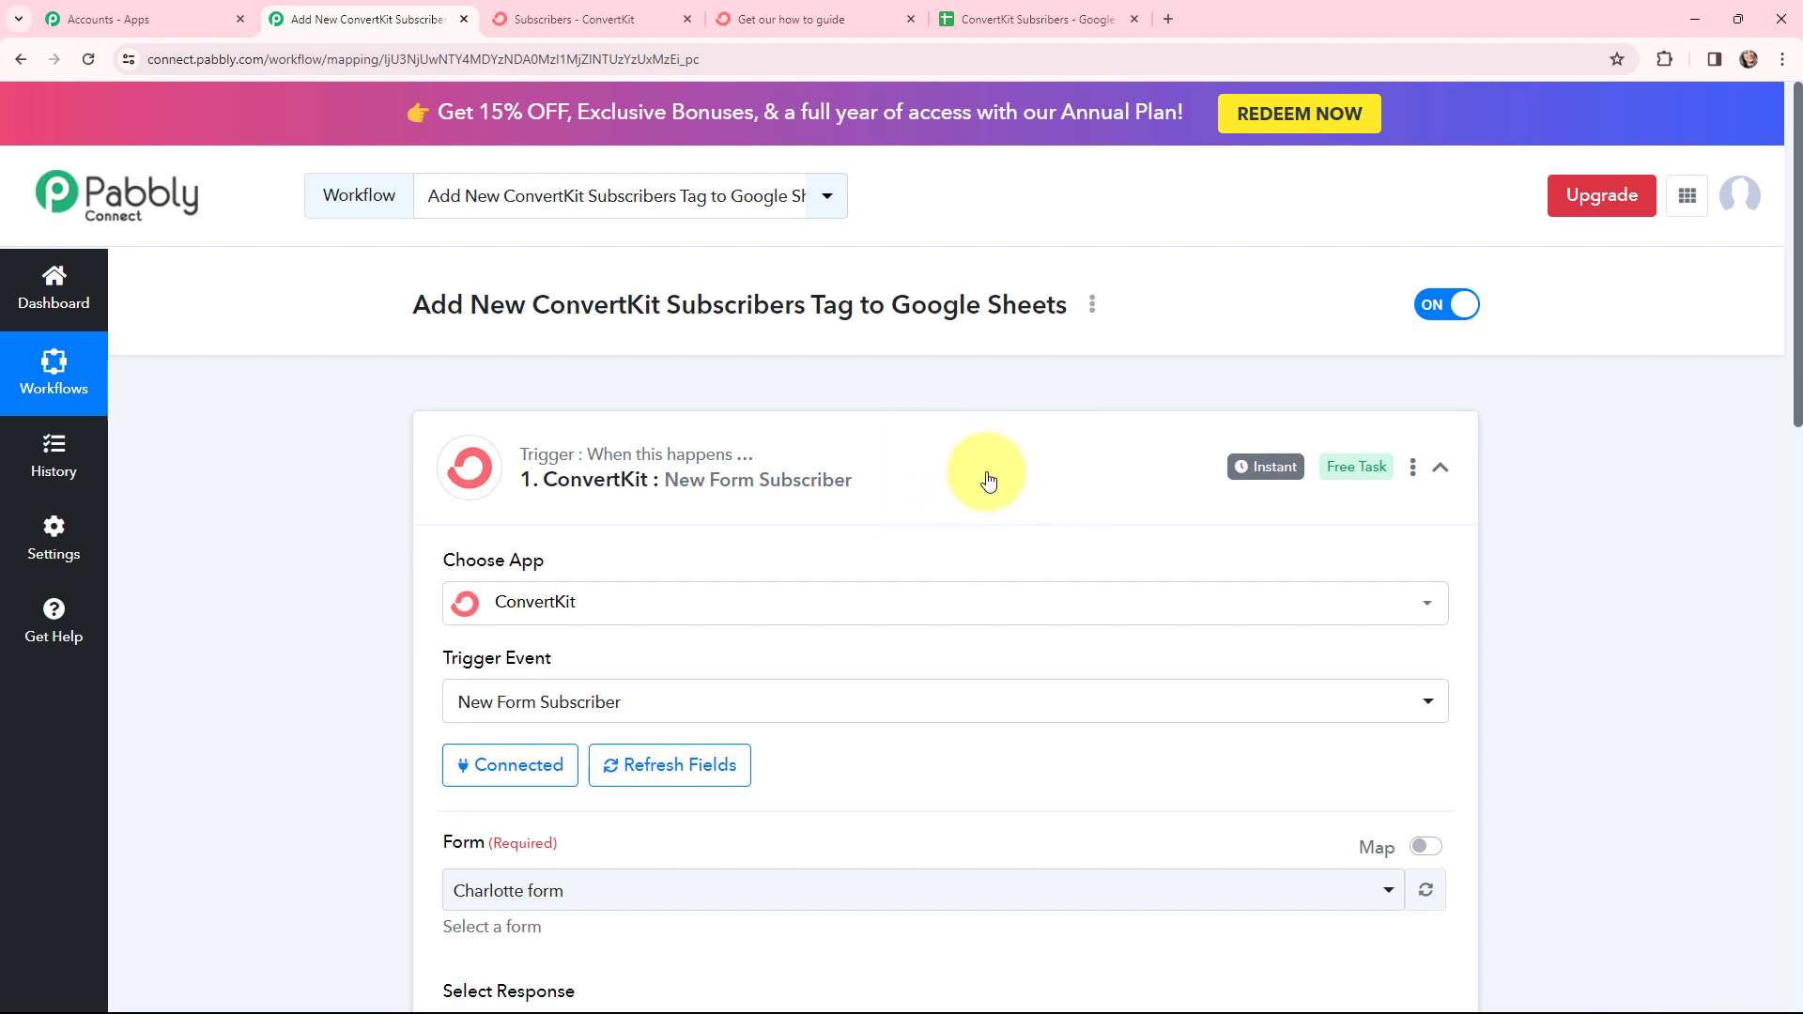
{"action": "scroll", "coordinate": [964, 523], "scroll_direction": "down", "scroll_amount": 10}
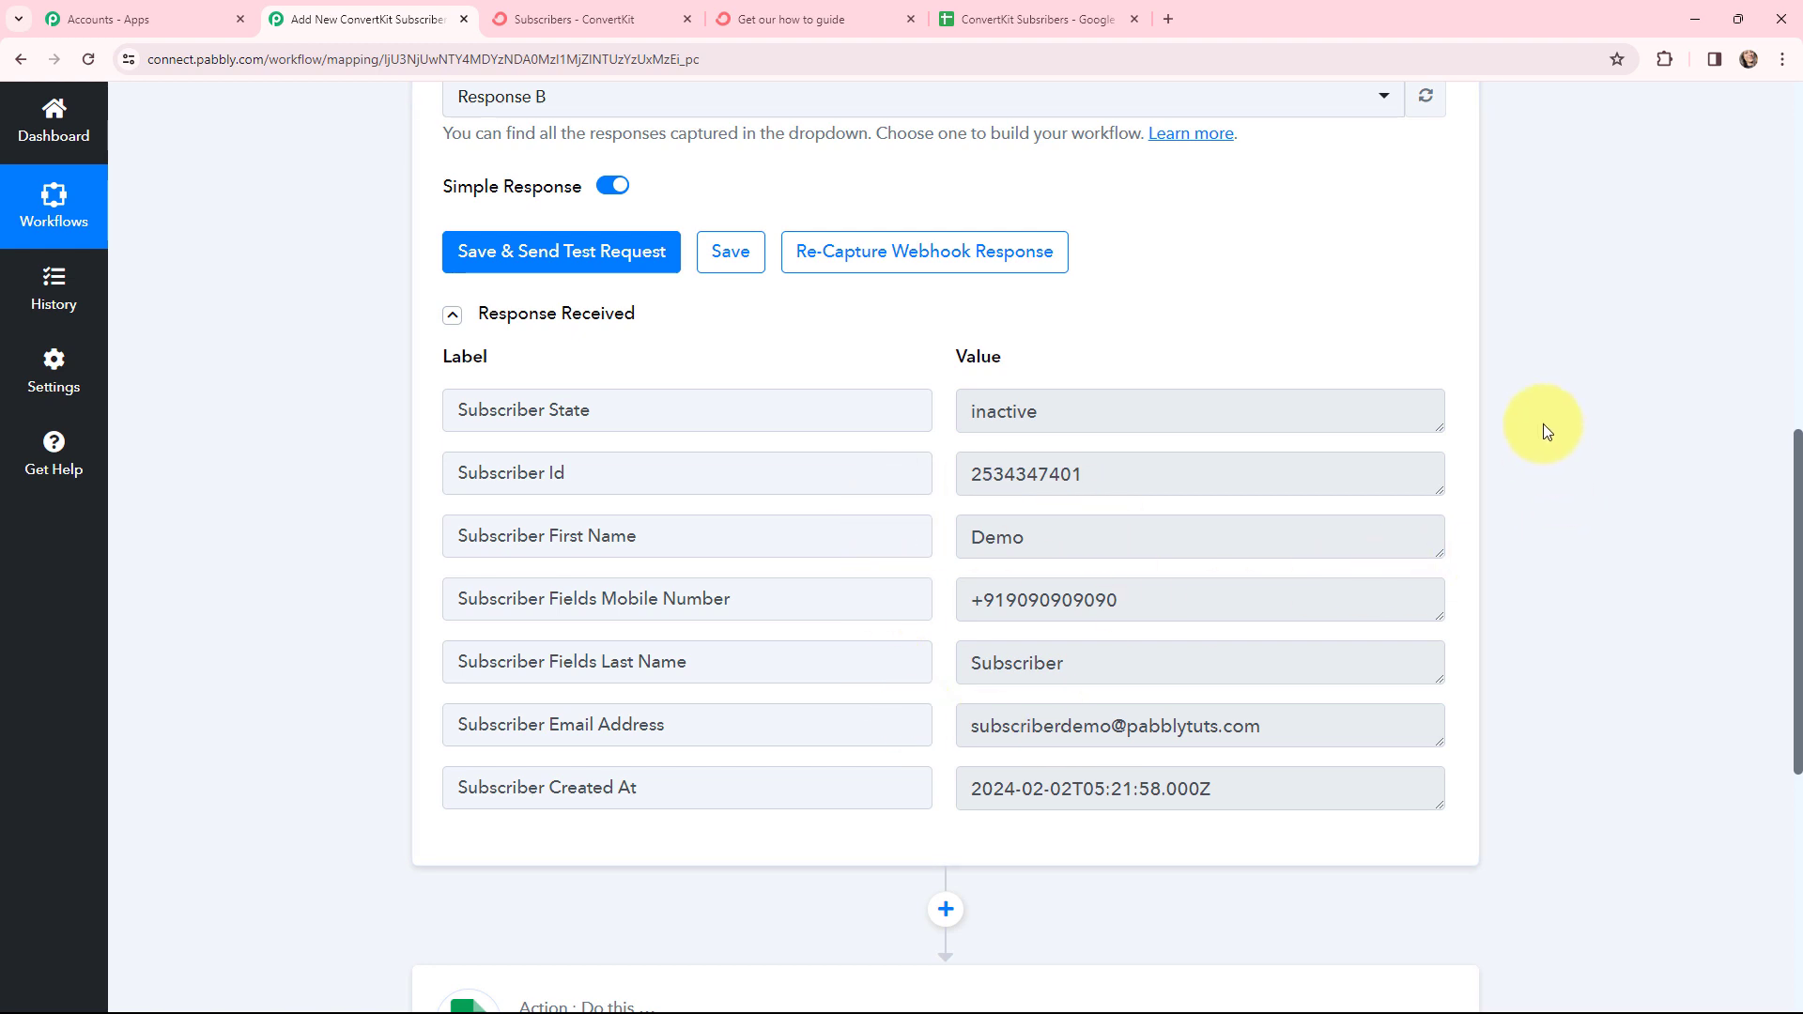
{"action": "scroll", "coordinate": [1542, 425], "scroll_direction": "down", "scroll_amount": 3}
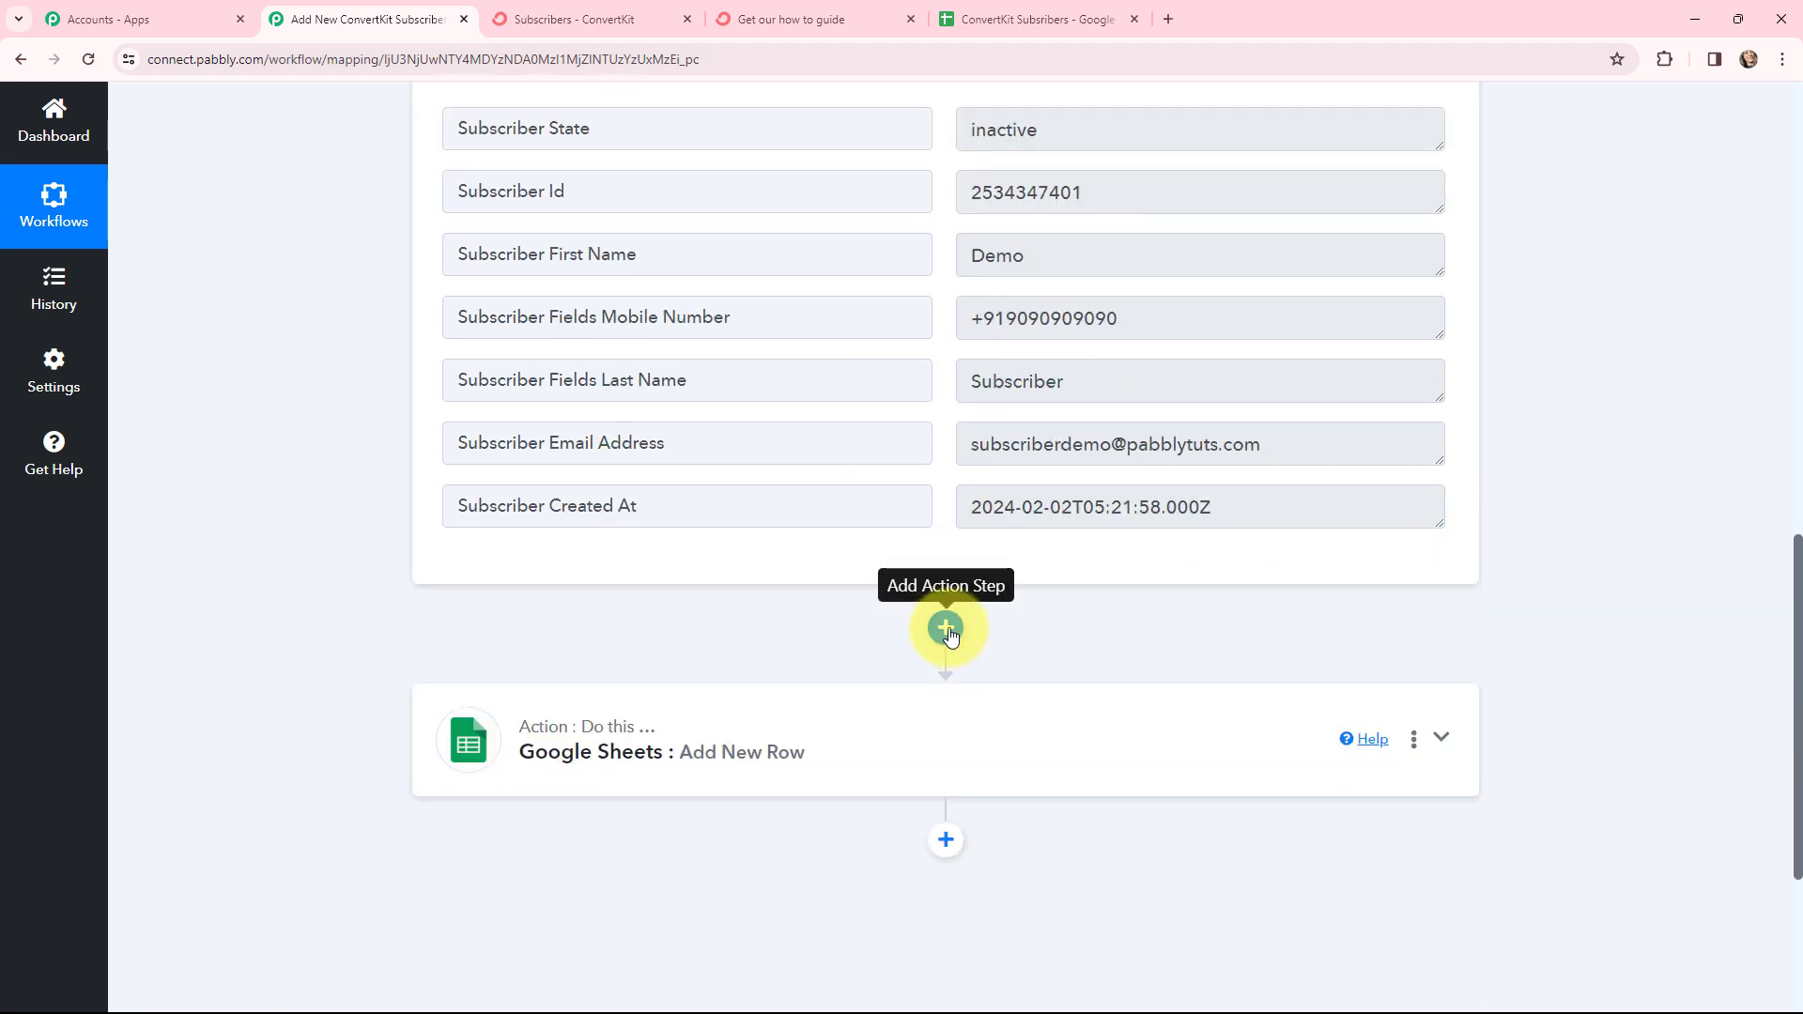
{"action": "left_click", "coordinate": [946, 629]}
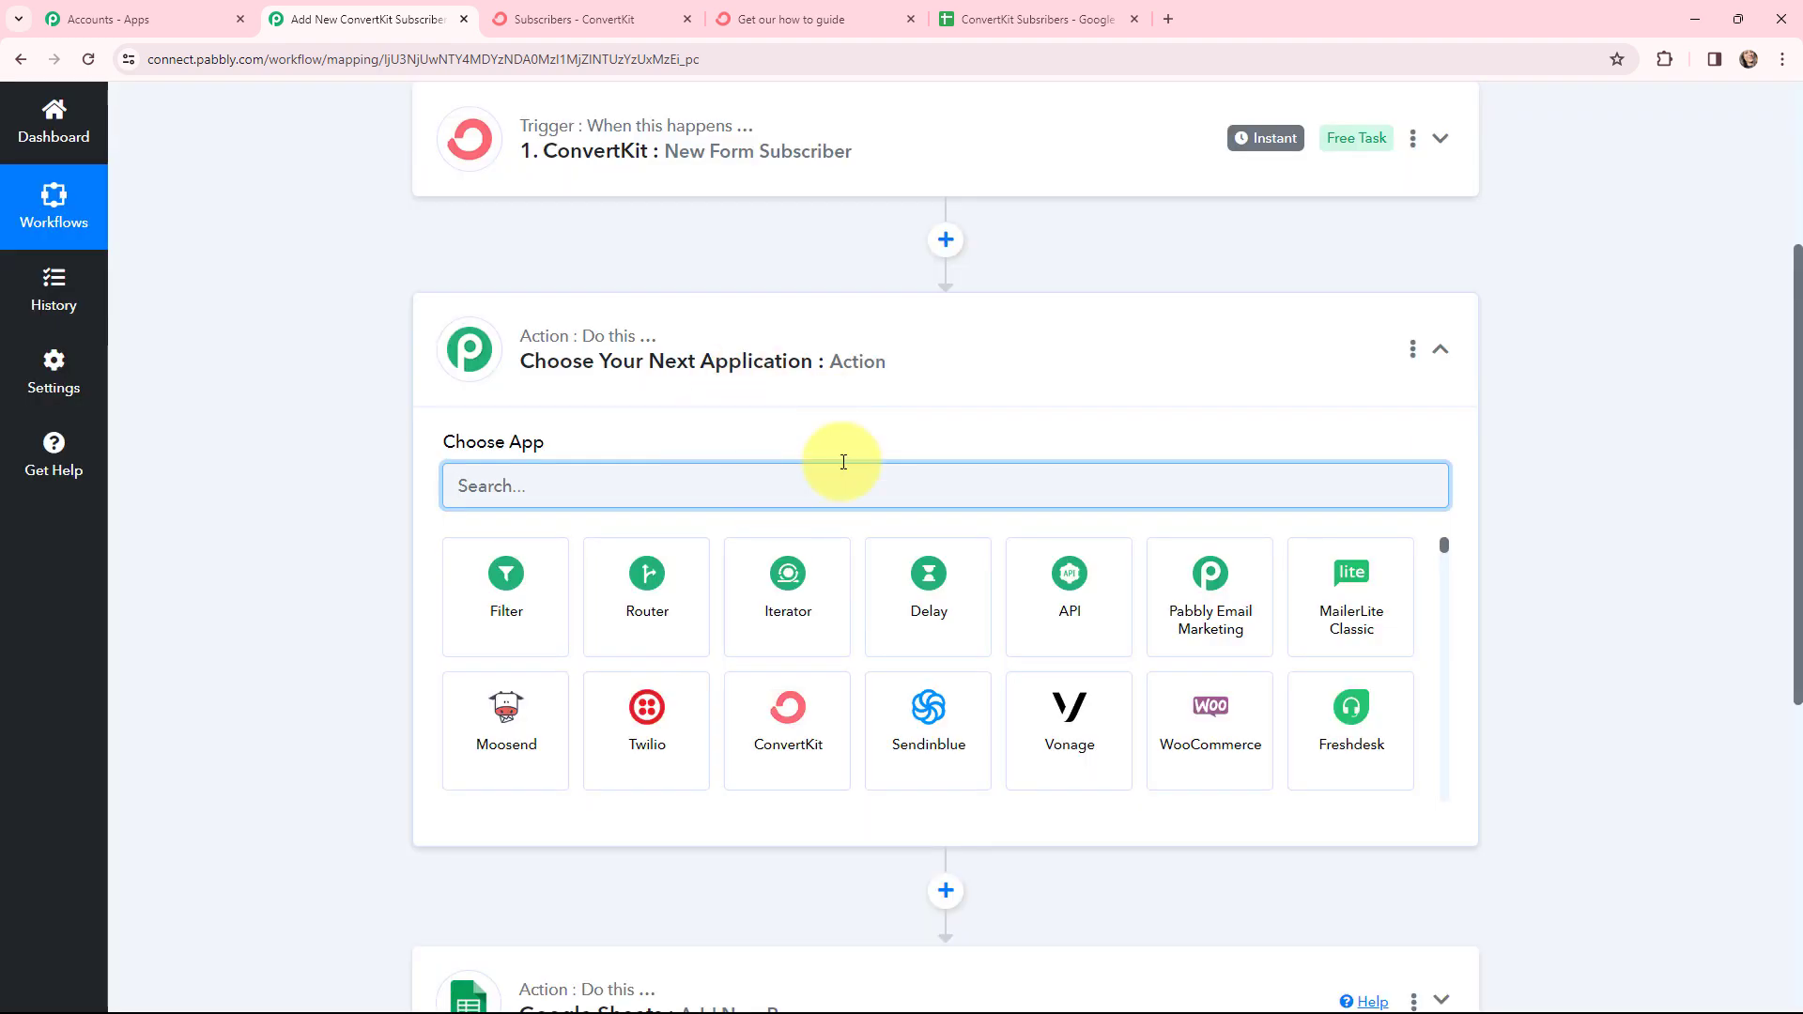
{"action": "left_click", "coordinate": [783, 711]}
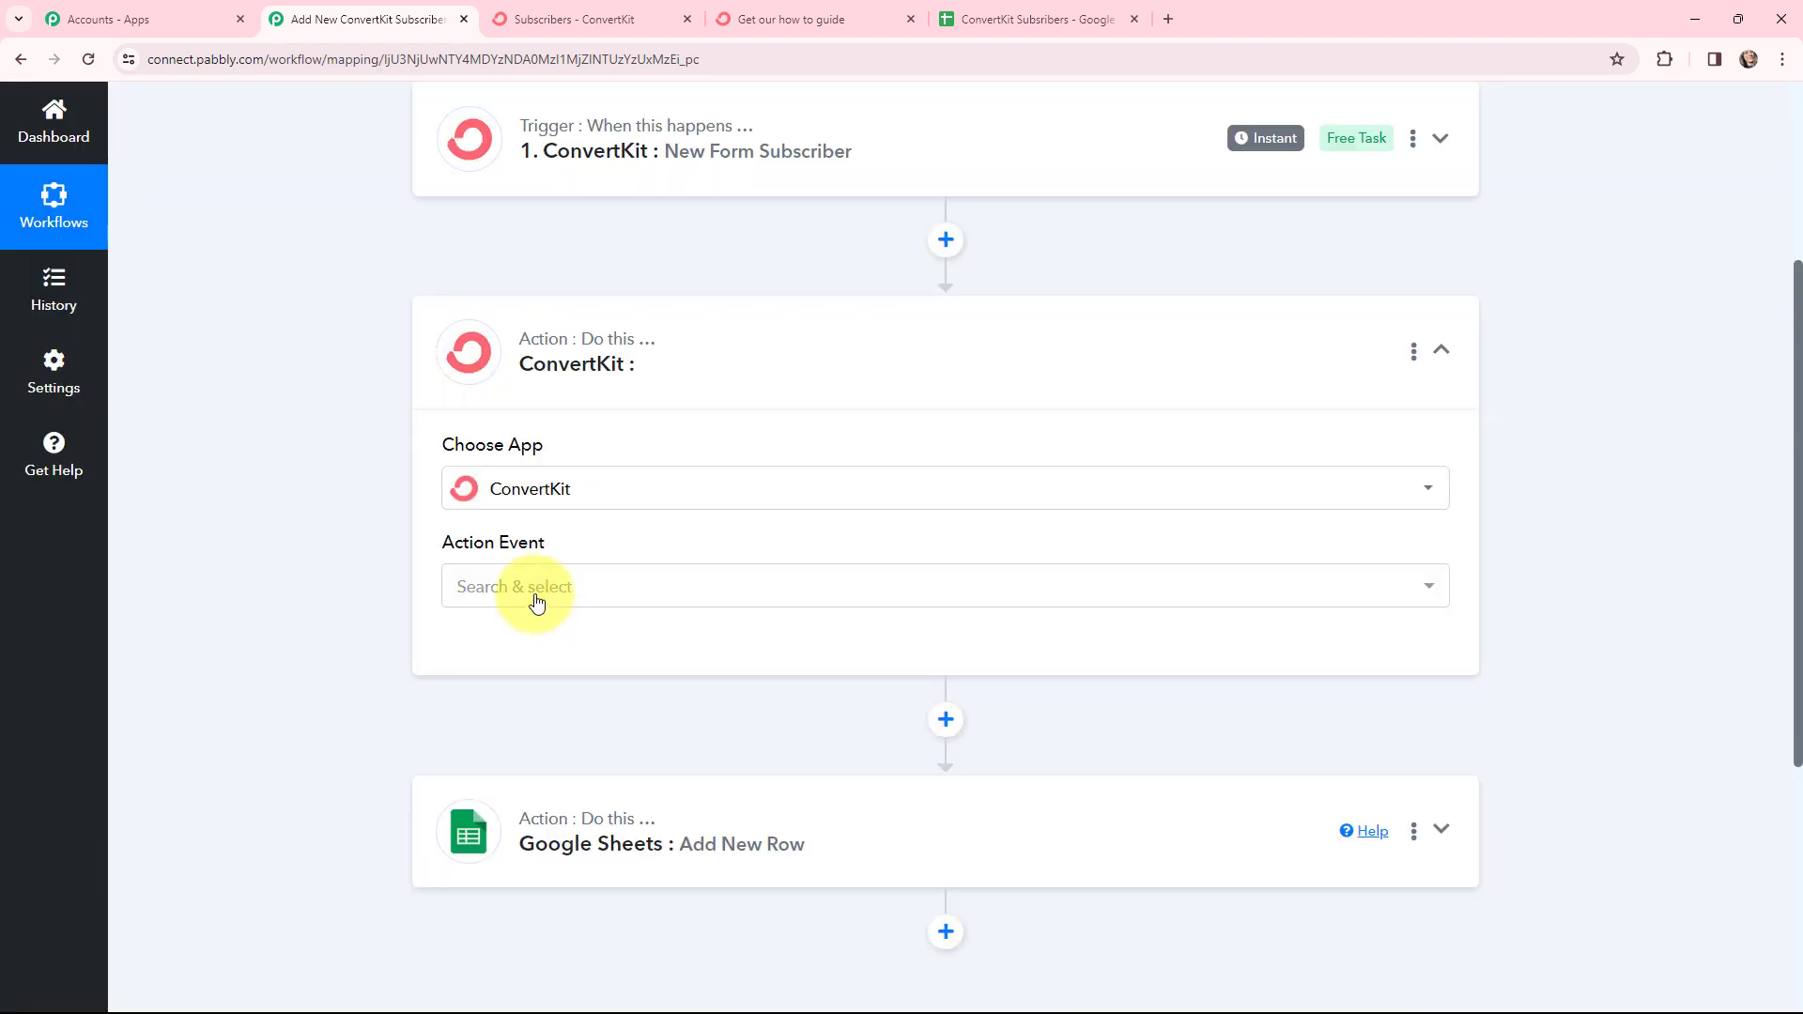
{"action": "left_click", "coordinate": [559, 584]}
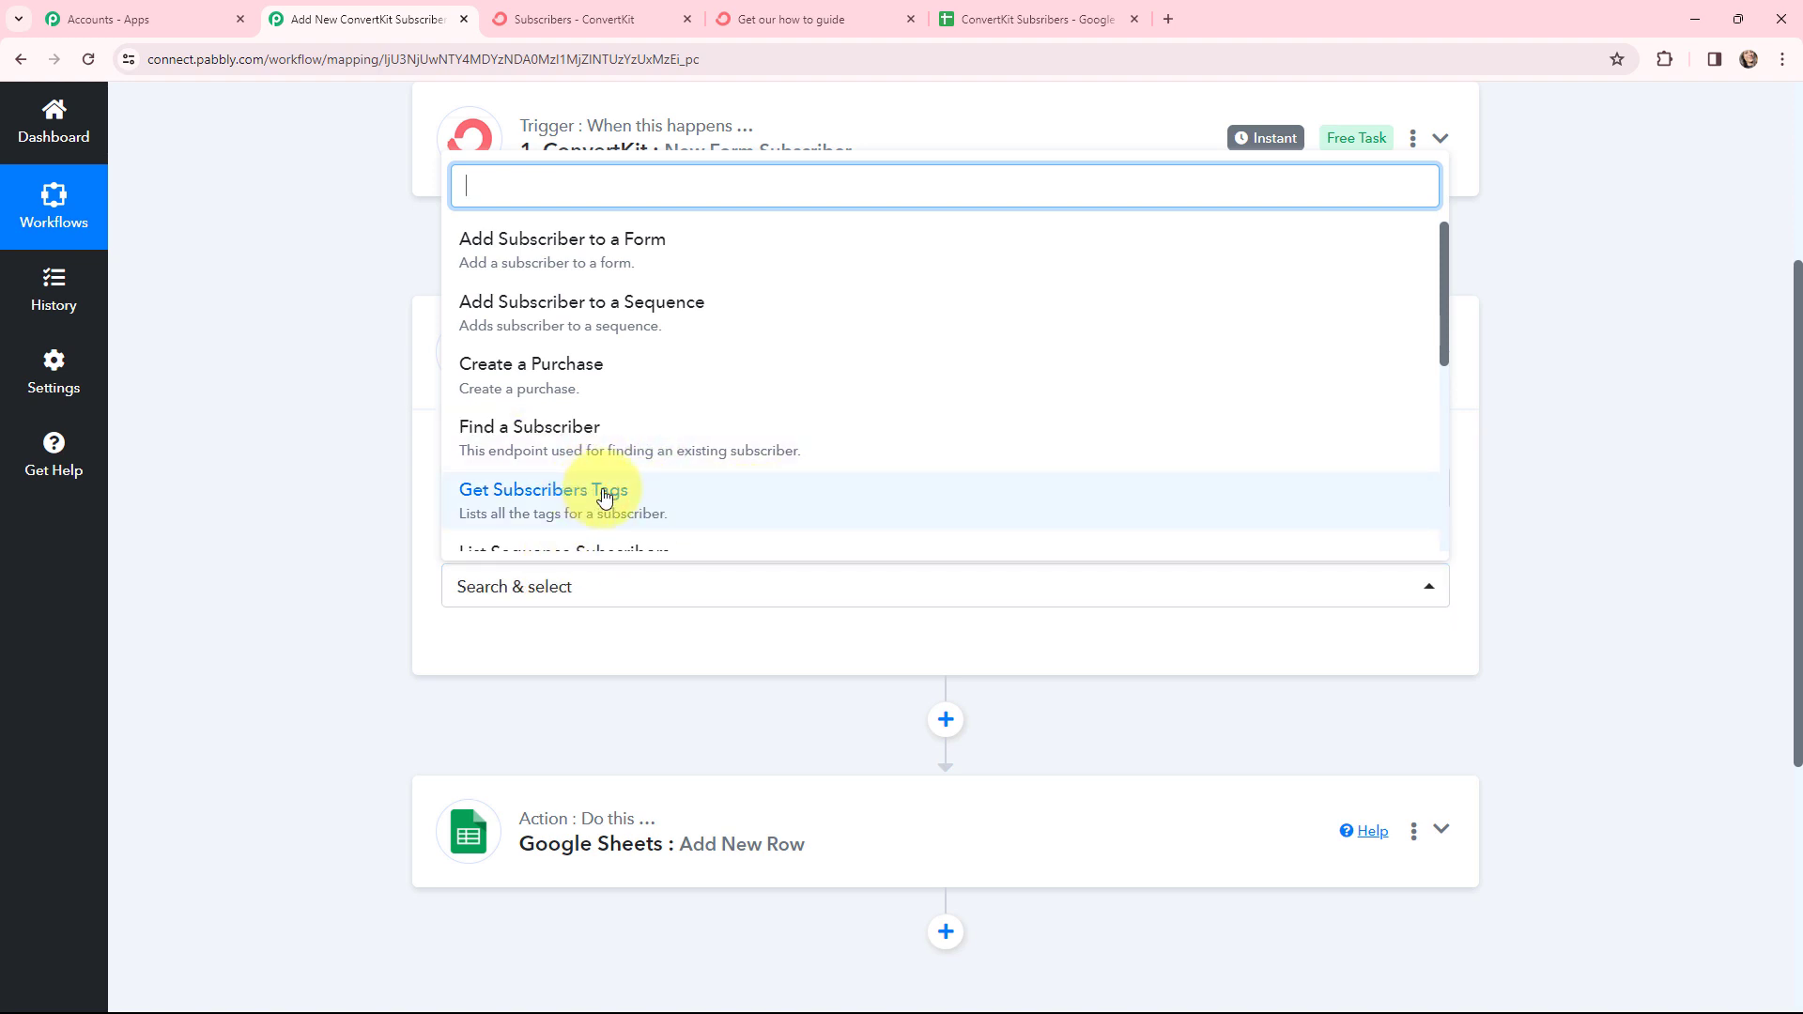
{"action": "left_click", "coordinate": [604, 498]}
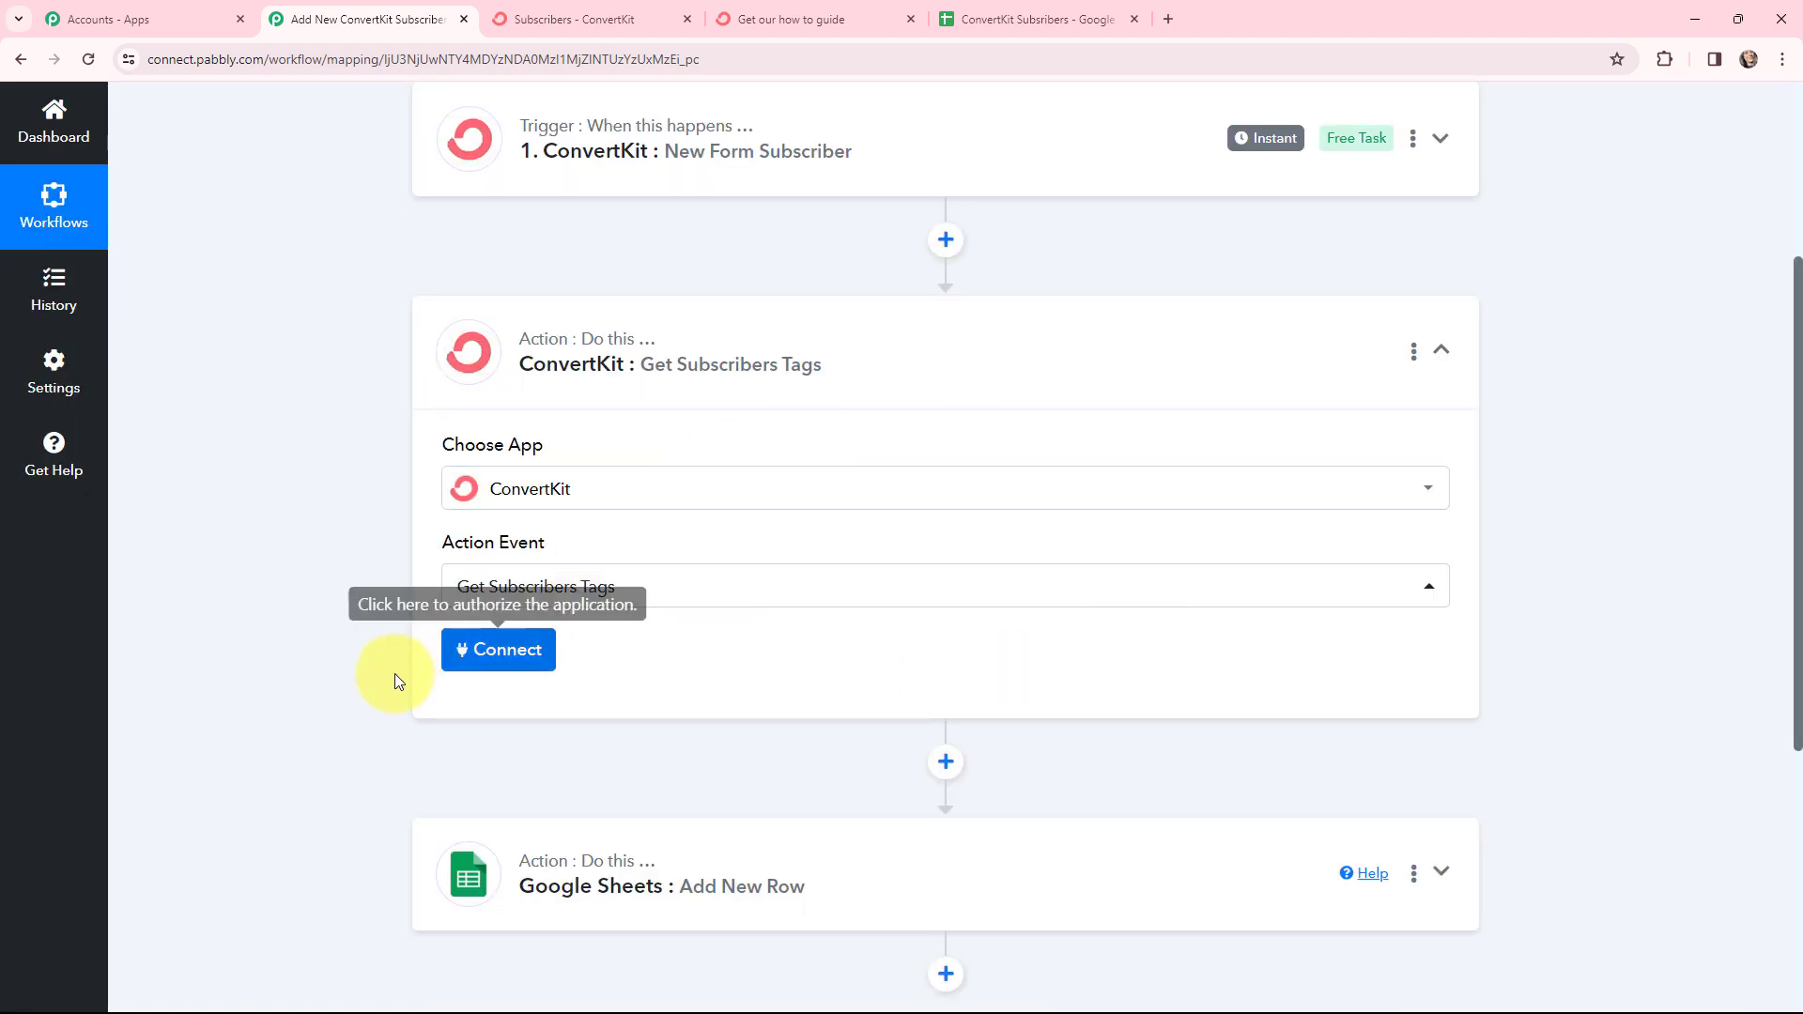
{"action": "left_click", "coordinate": [495, 659]}
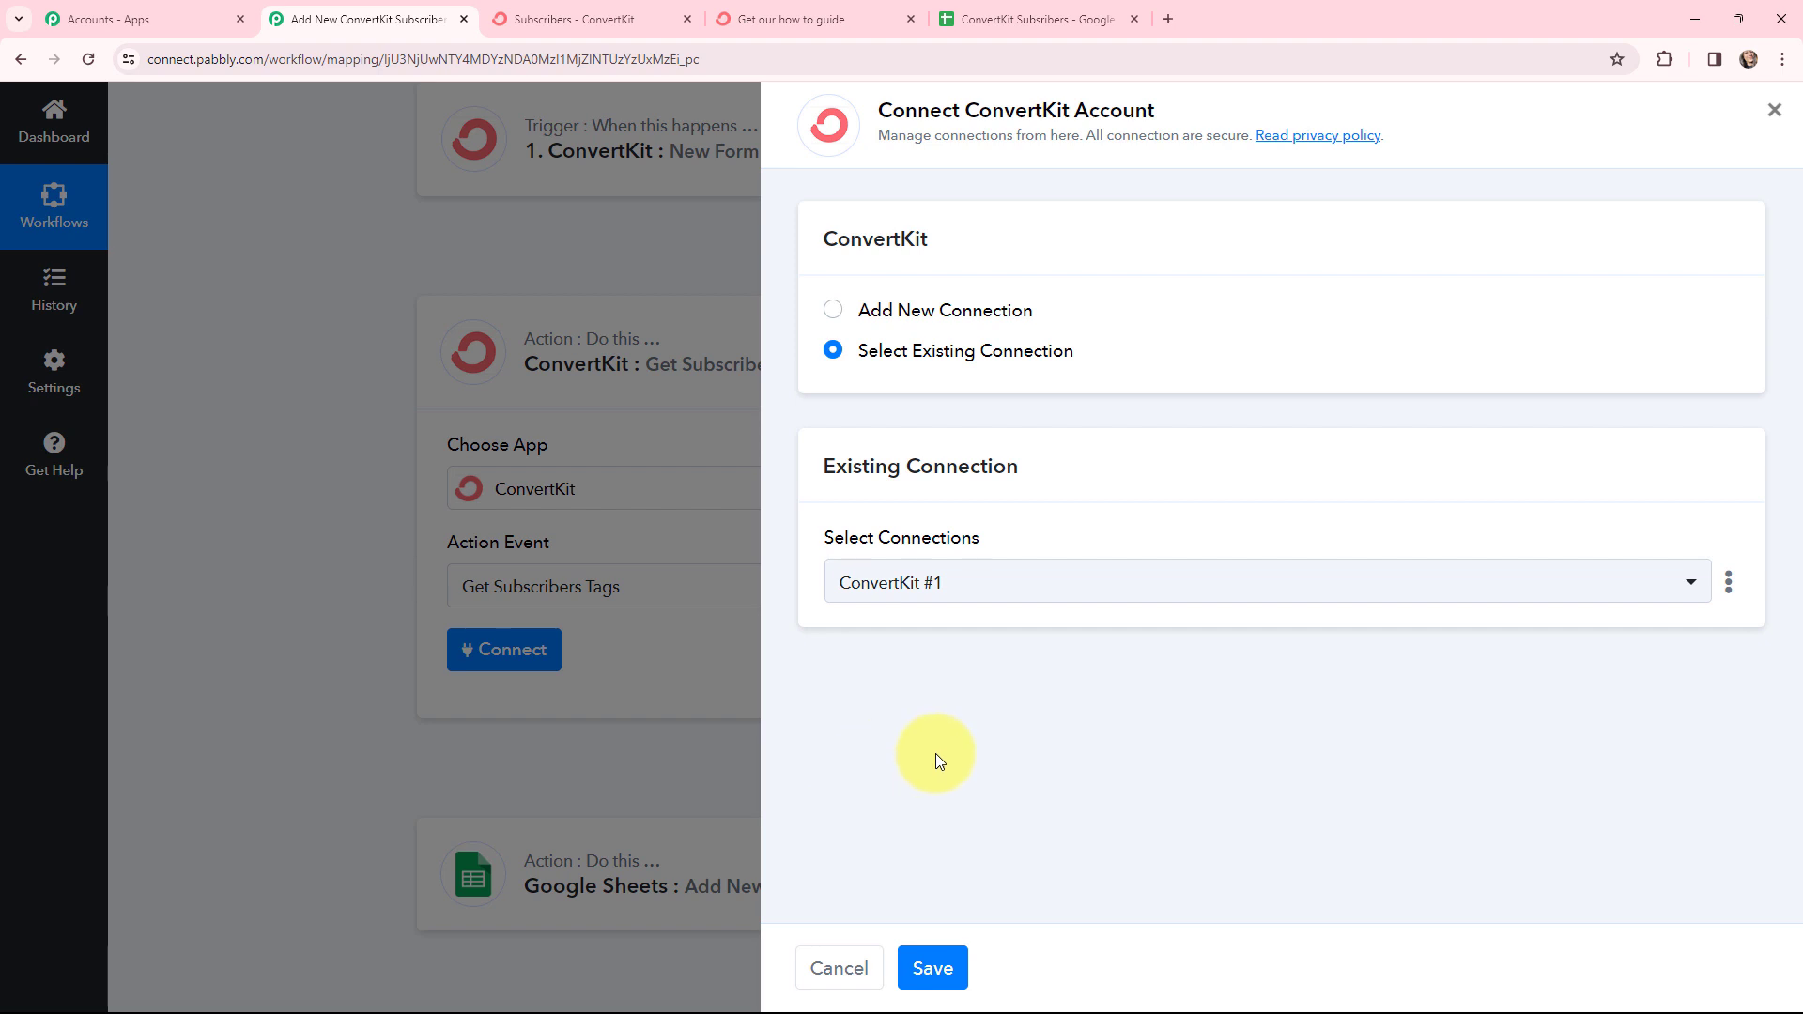
{"action": "left_click", "coordinate": [934, 958]}
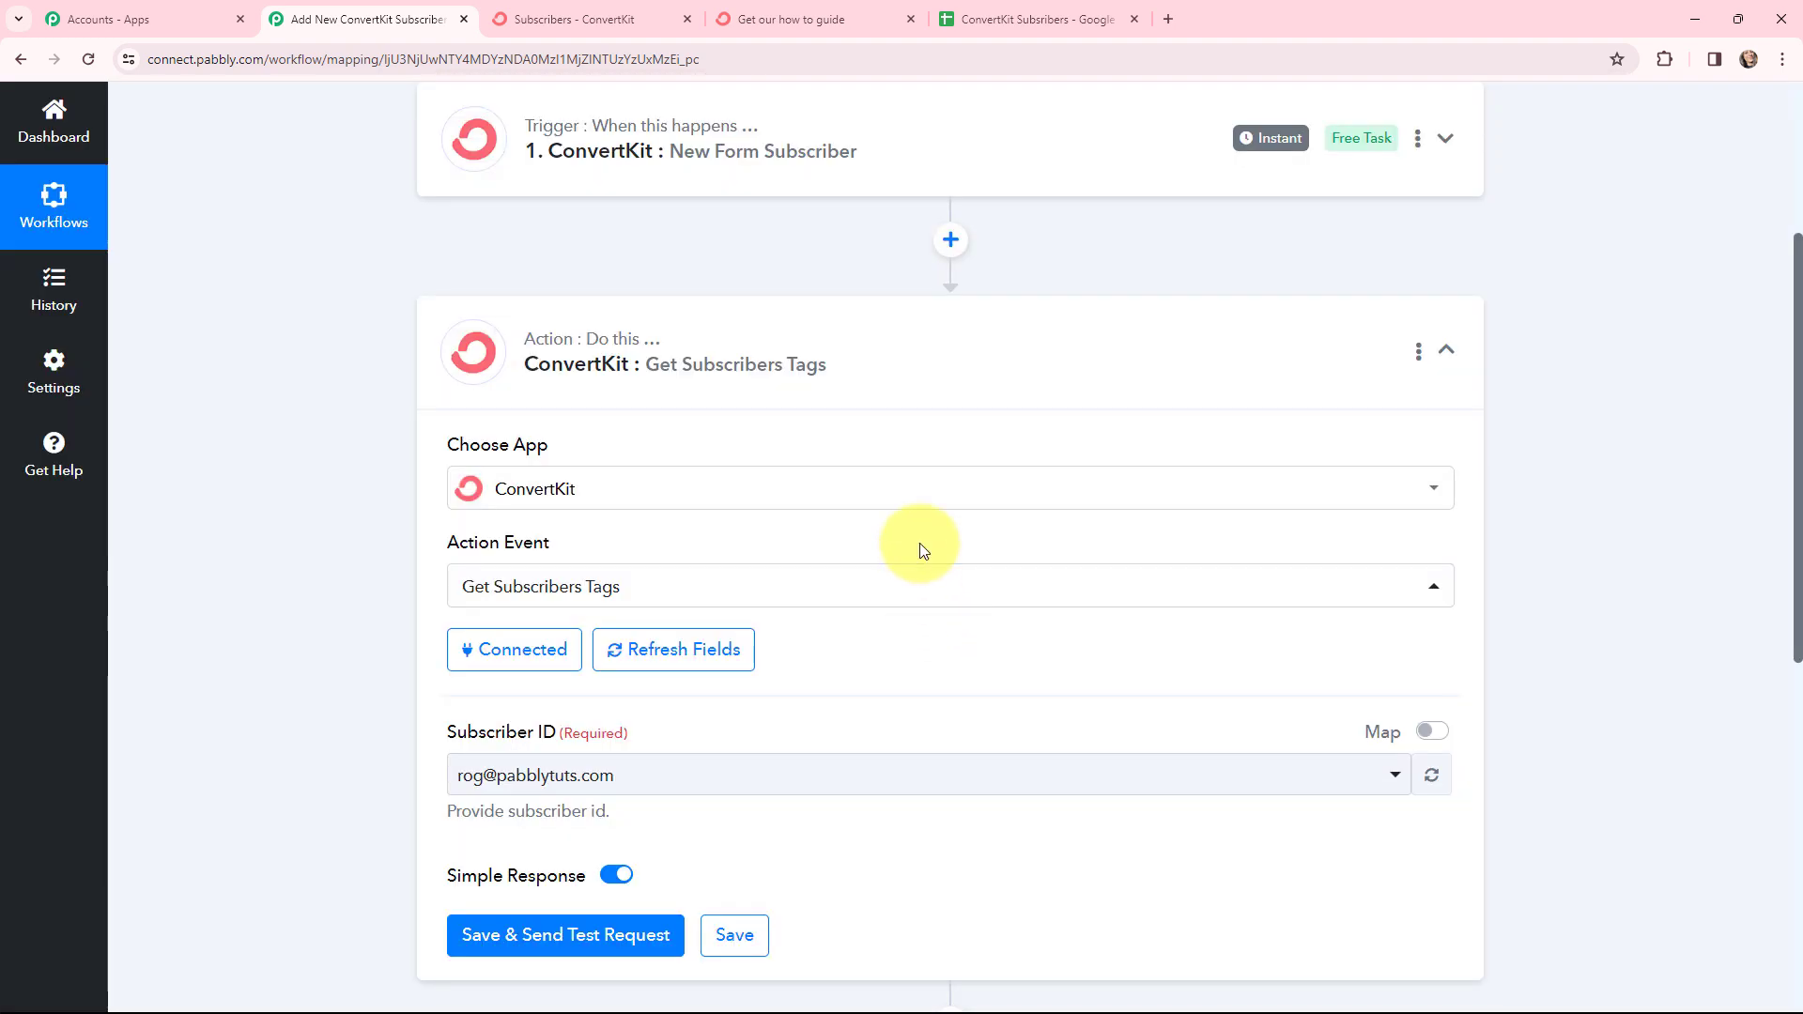
Examine the Subscriber Id in the New Form Subscriber trigger's captured response
{"action": "scroll", "coordinate": [921, 545], "scroll_direction": "down", "scroll_amount": 1}
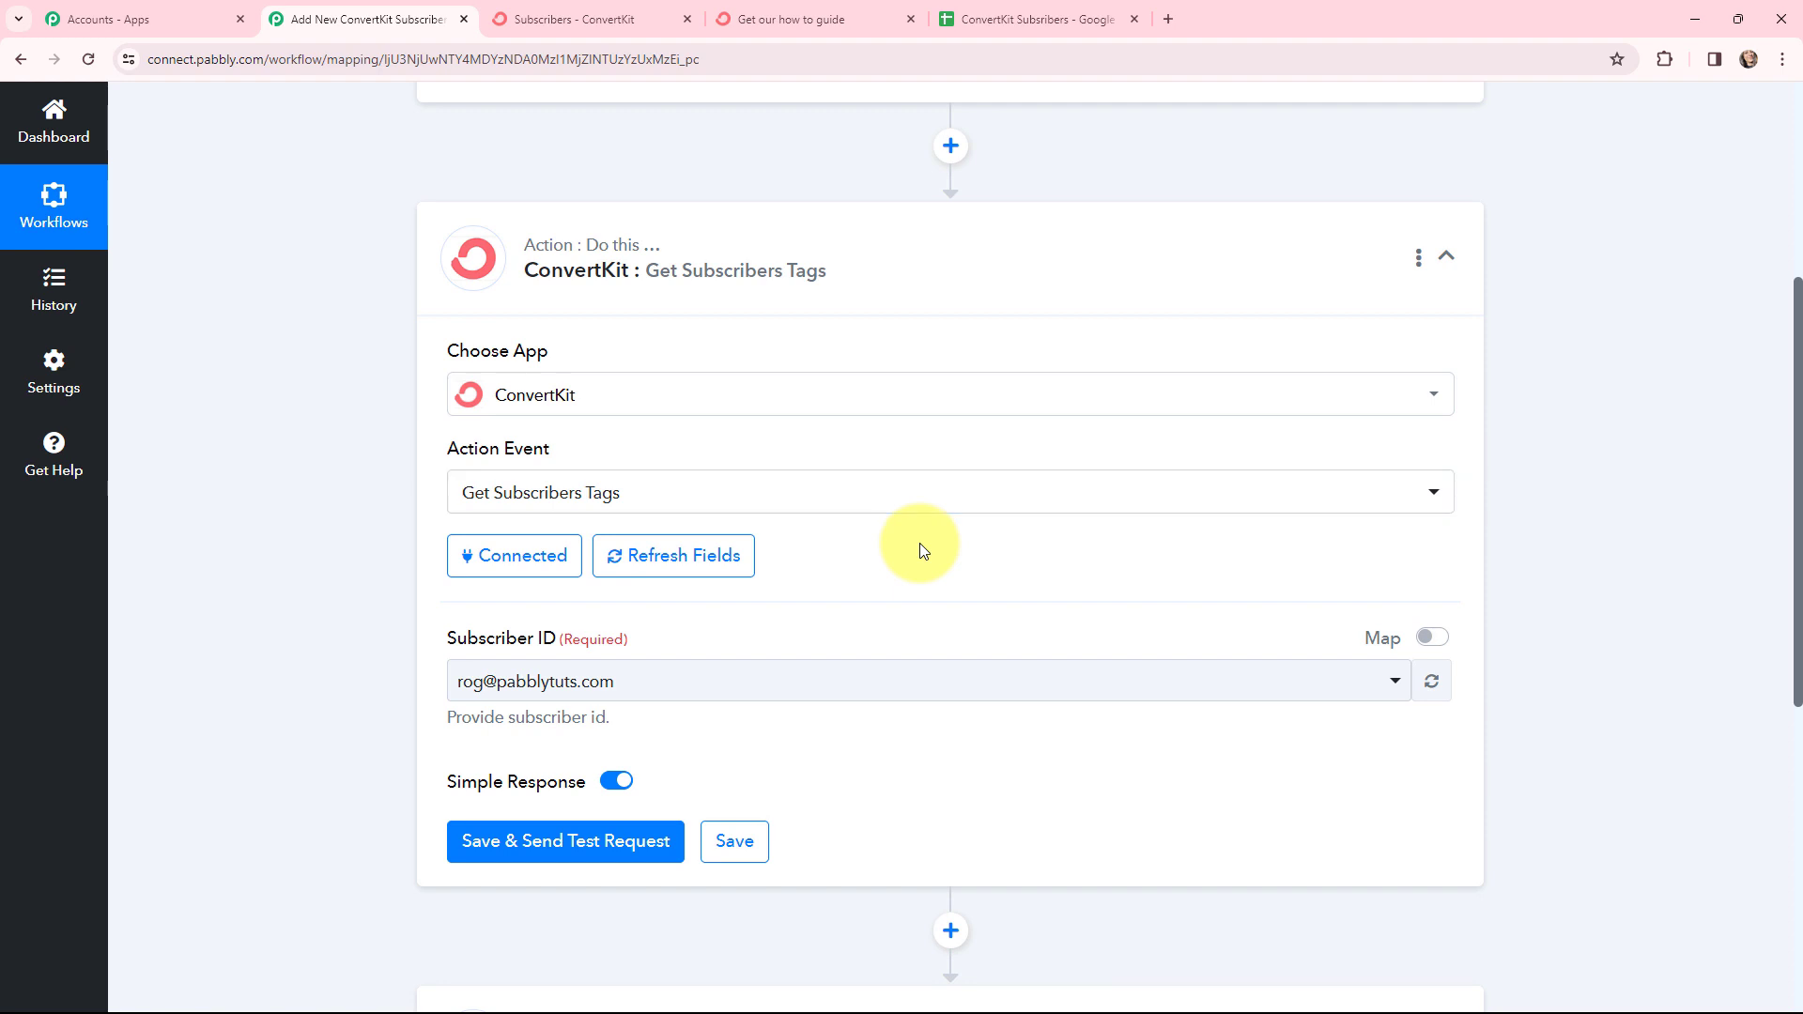
{"action": "scroll", "coordinate": [920, 543], "scroll_direction": "up", "scroll_amount": 4}
{"action": "left_click", "coordinate": [675, 424]}
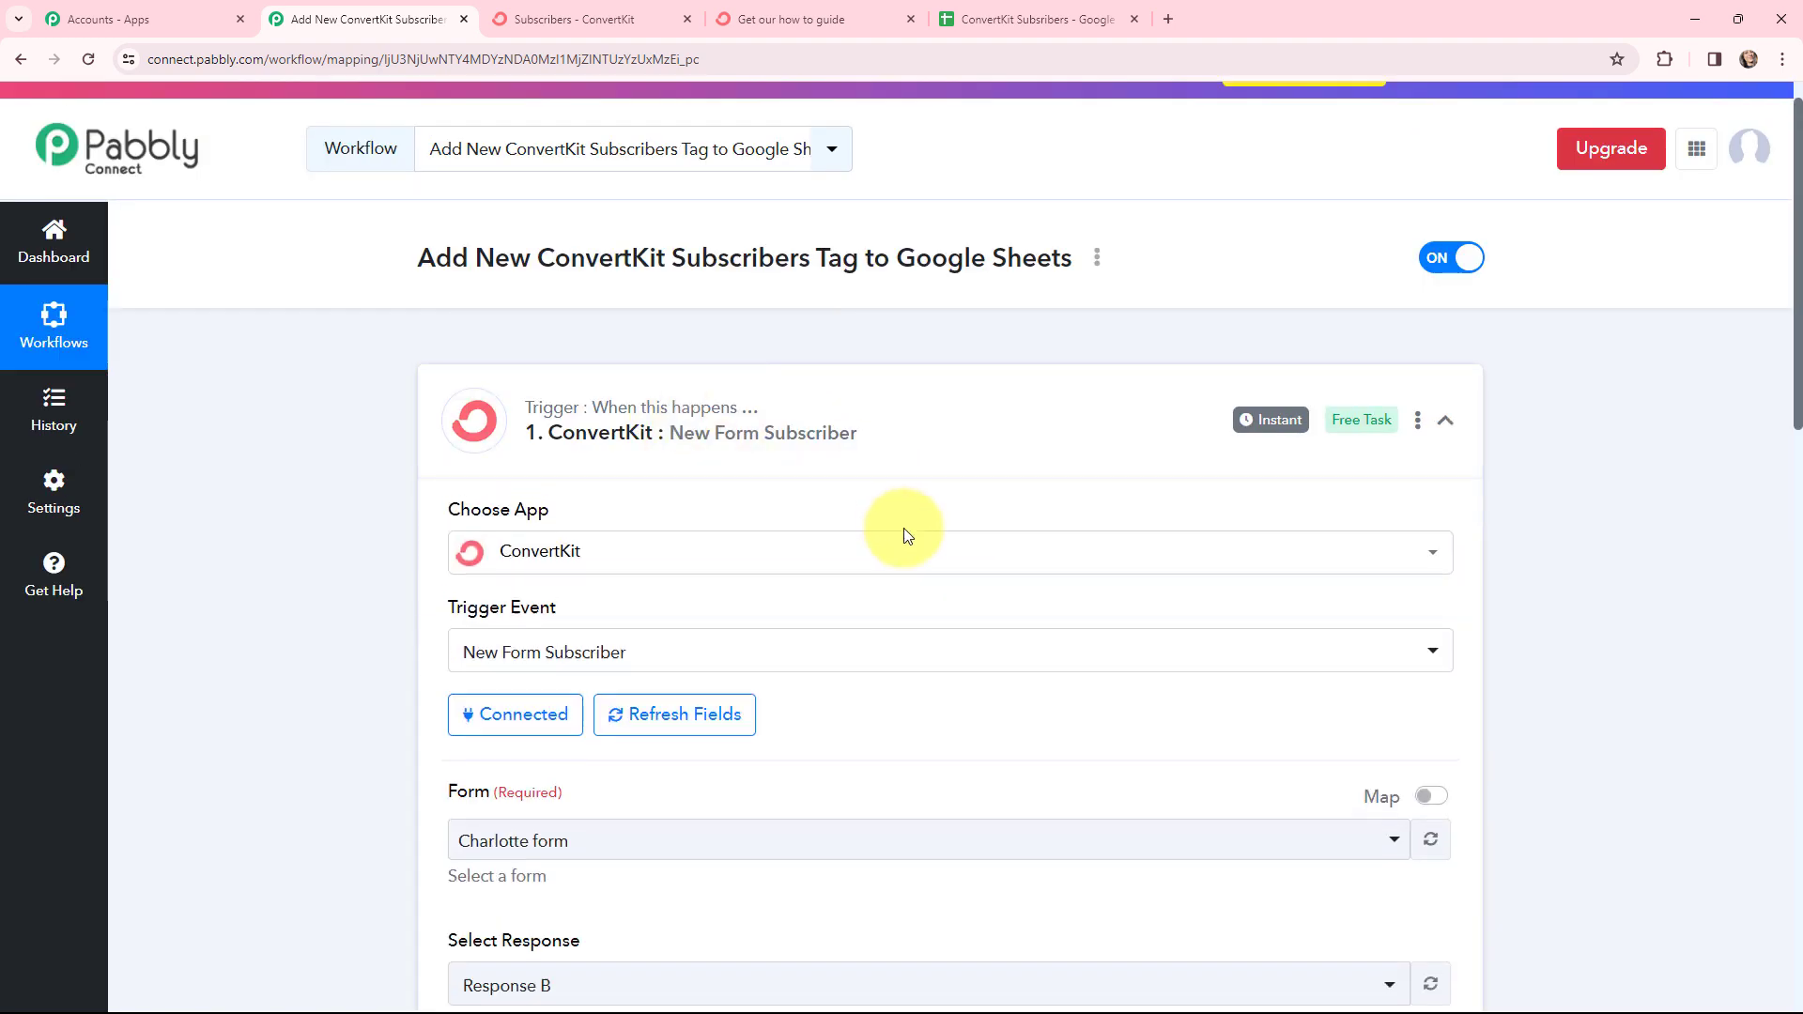
{"action": "scroll", "coordinate": [903, 528], "scroll_direction": "down", "scroll_amount": 10}
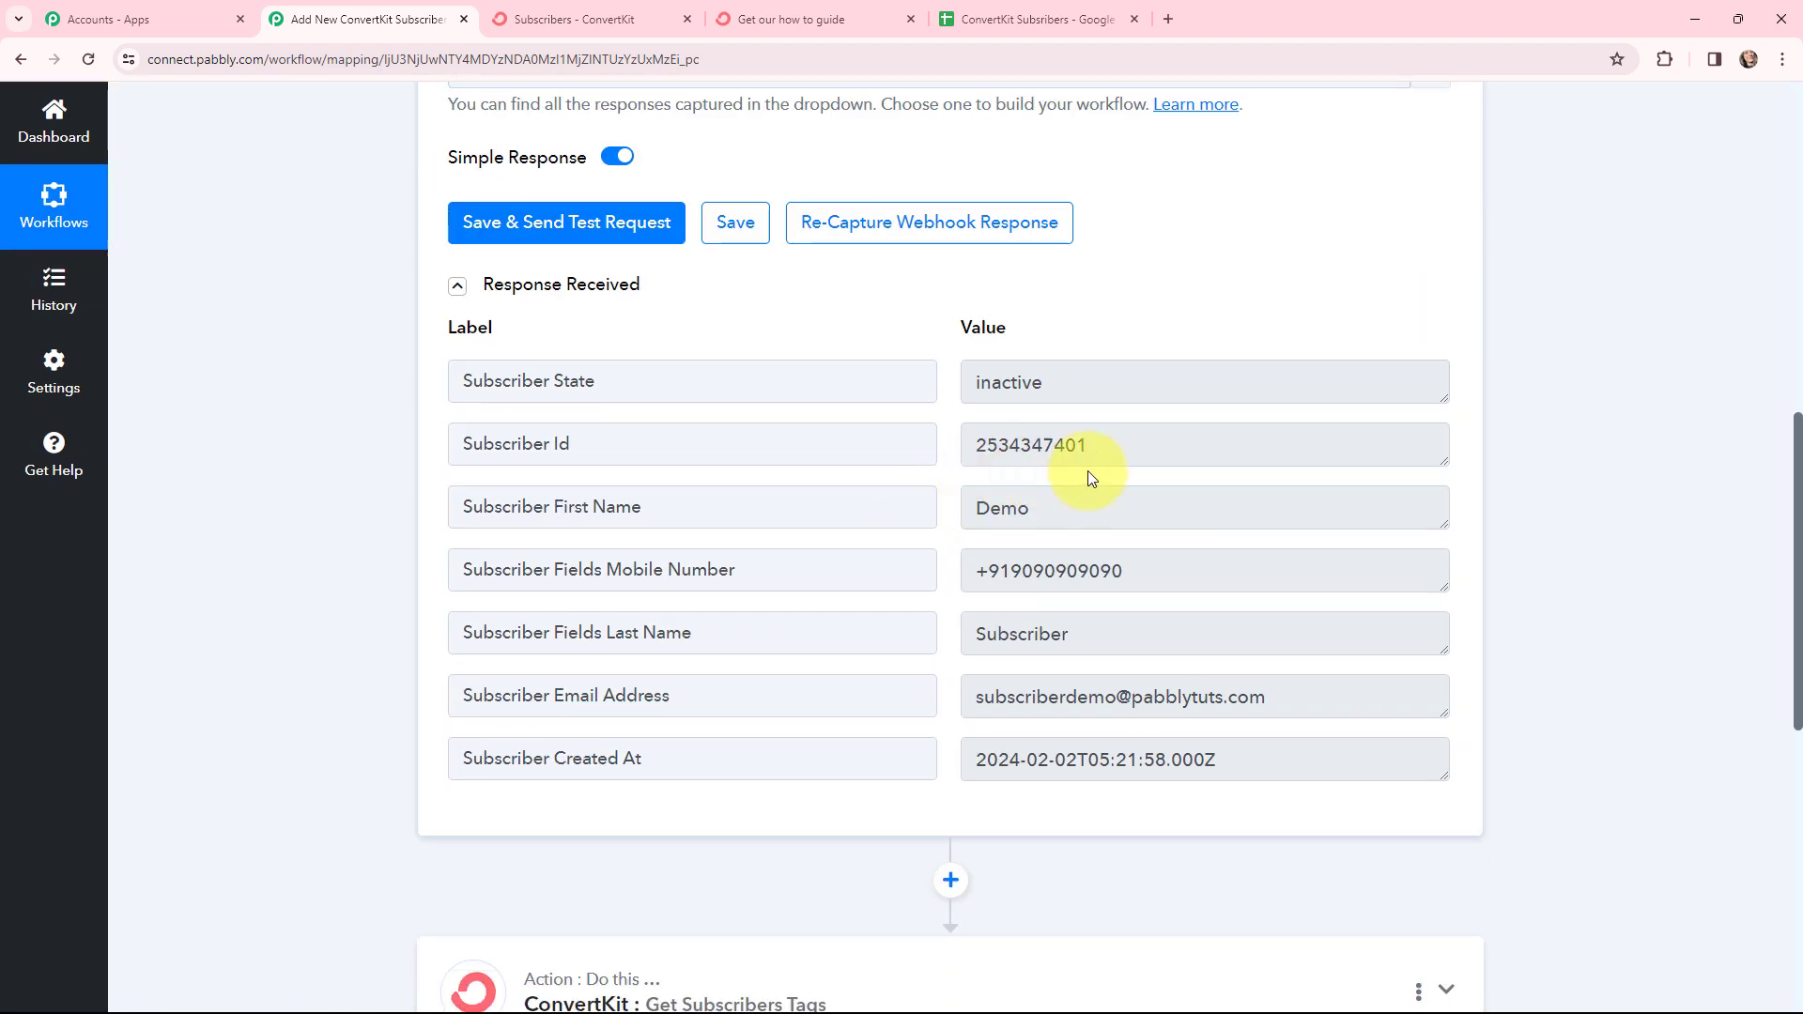
{"action": "left_click_drag", "start_coordinate": [1152, 442], "coordinate": [973, 447]}
{"action": "left_click", "coordinate": [1536, 516]}
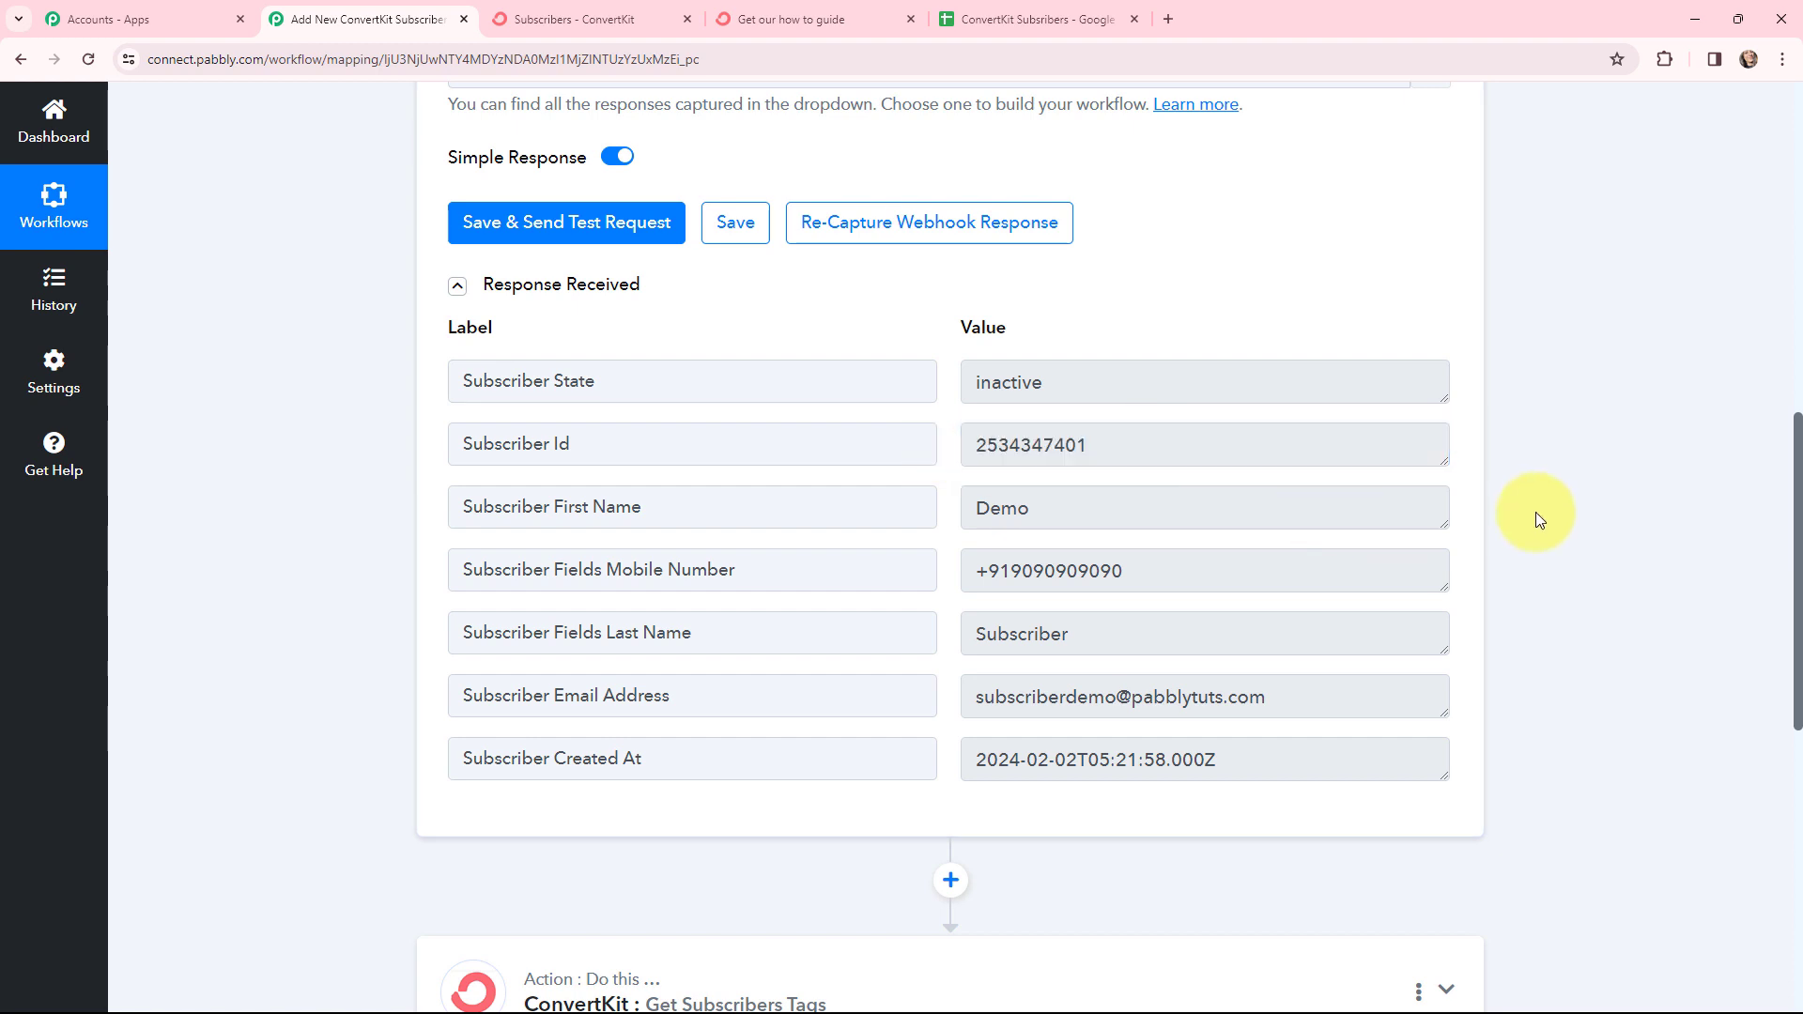
{"action": "scroll", "coordinate": [1533, 511], "scroll_direction": "down", "scroll_amount": 6}
{"action": "left_click", "coordinate": [854, 441]}
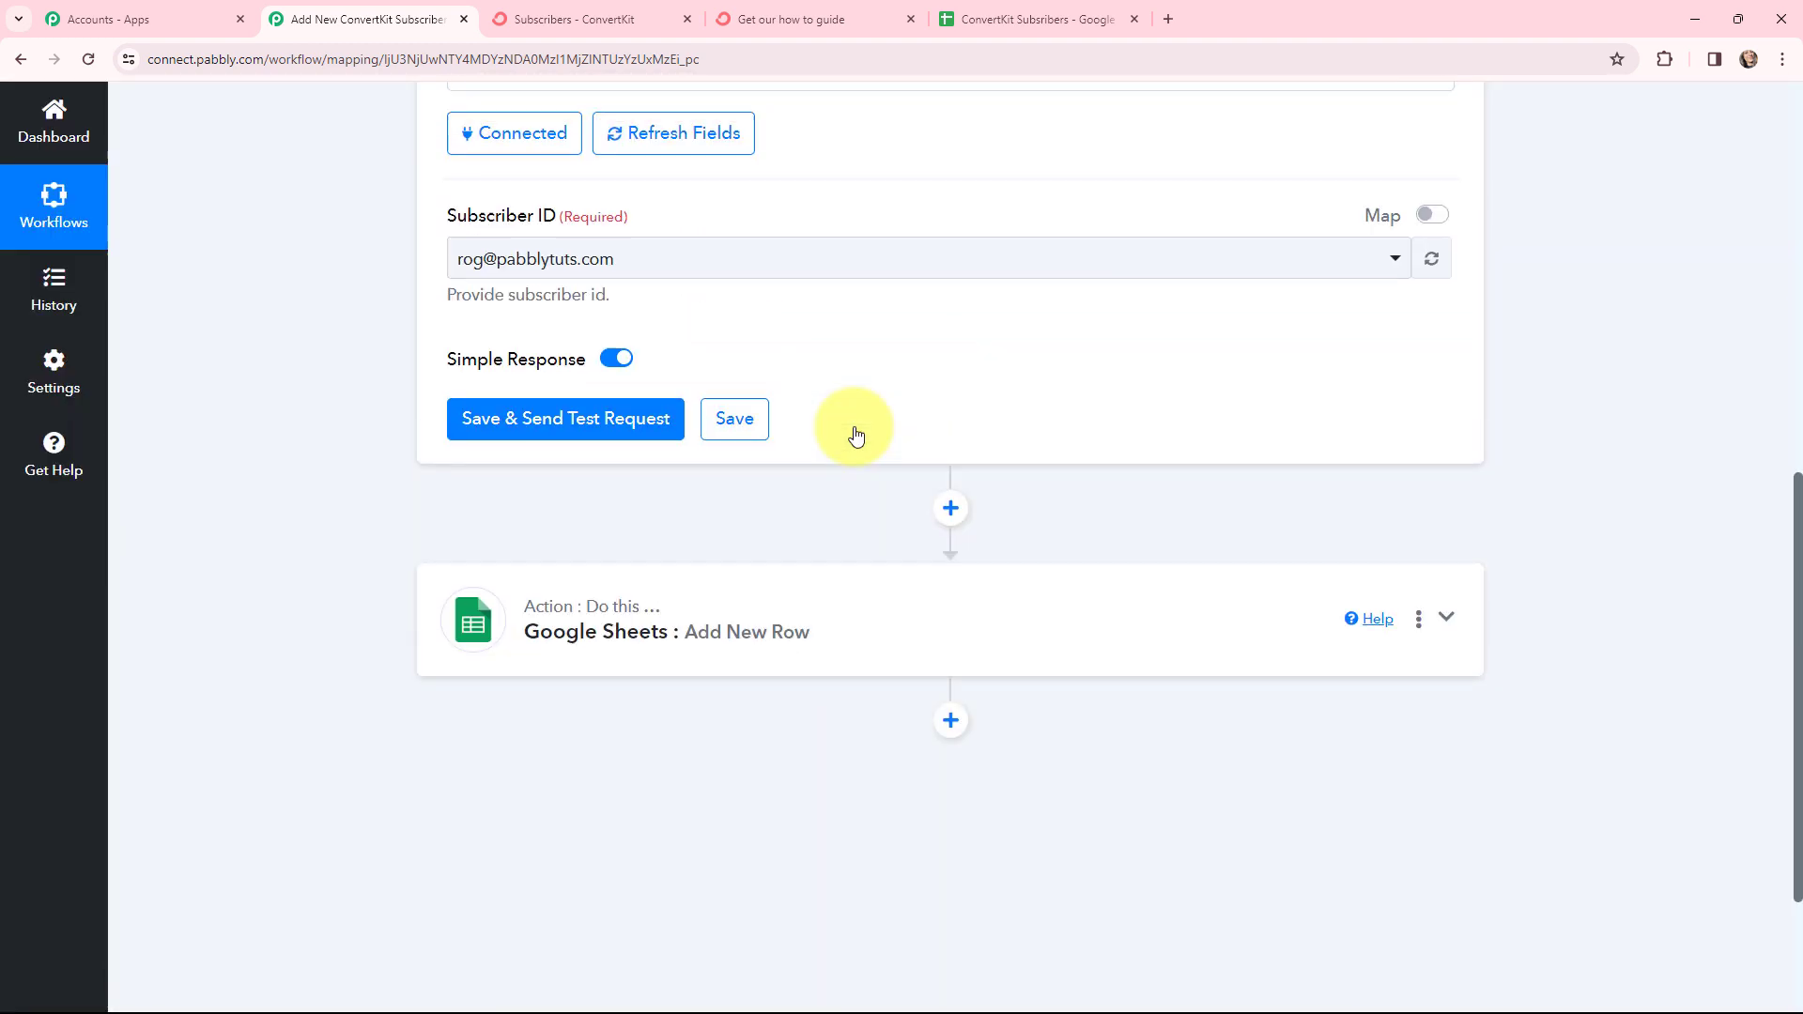
Map the Subscriber ID of the Get Subscribers Tags action to the Subscriber Id from the New Form Subscriber trigger
{"action": "scroll", "coordinate": [736, 685], "scroll_direction": "up", "scroll_amount": 5}
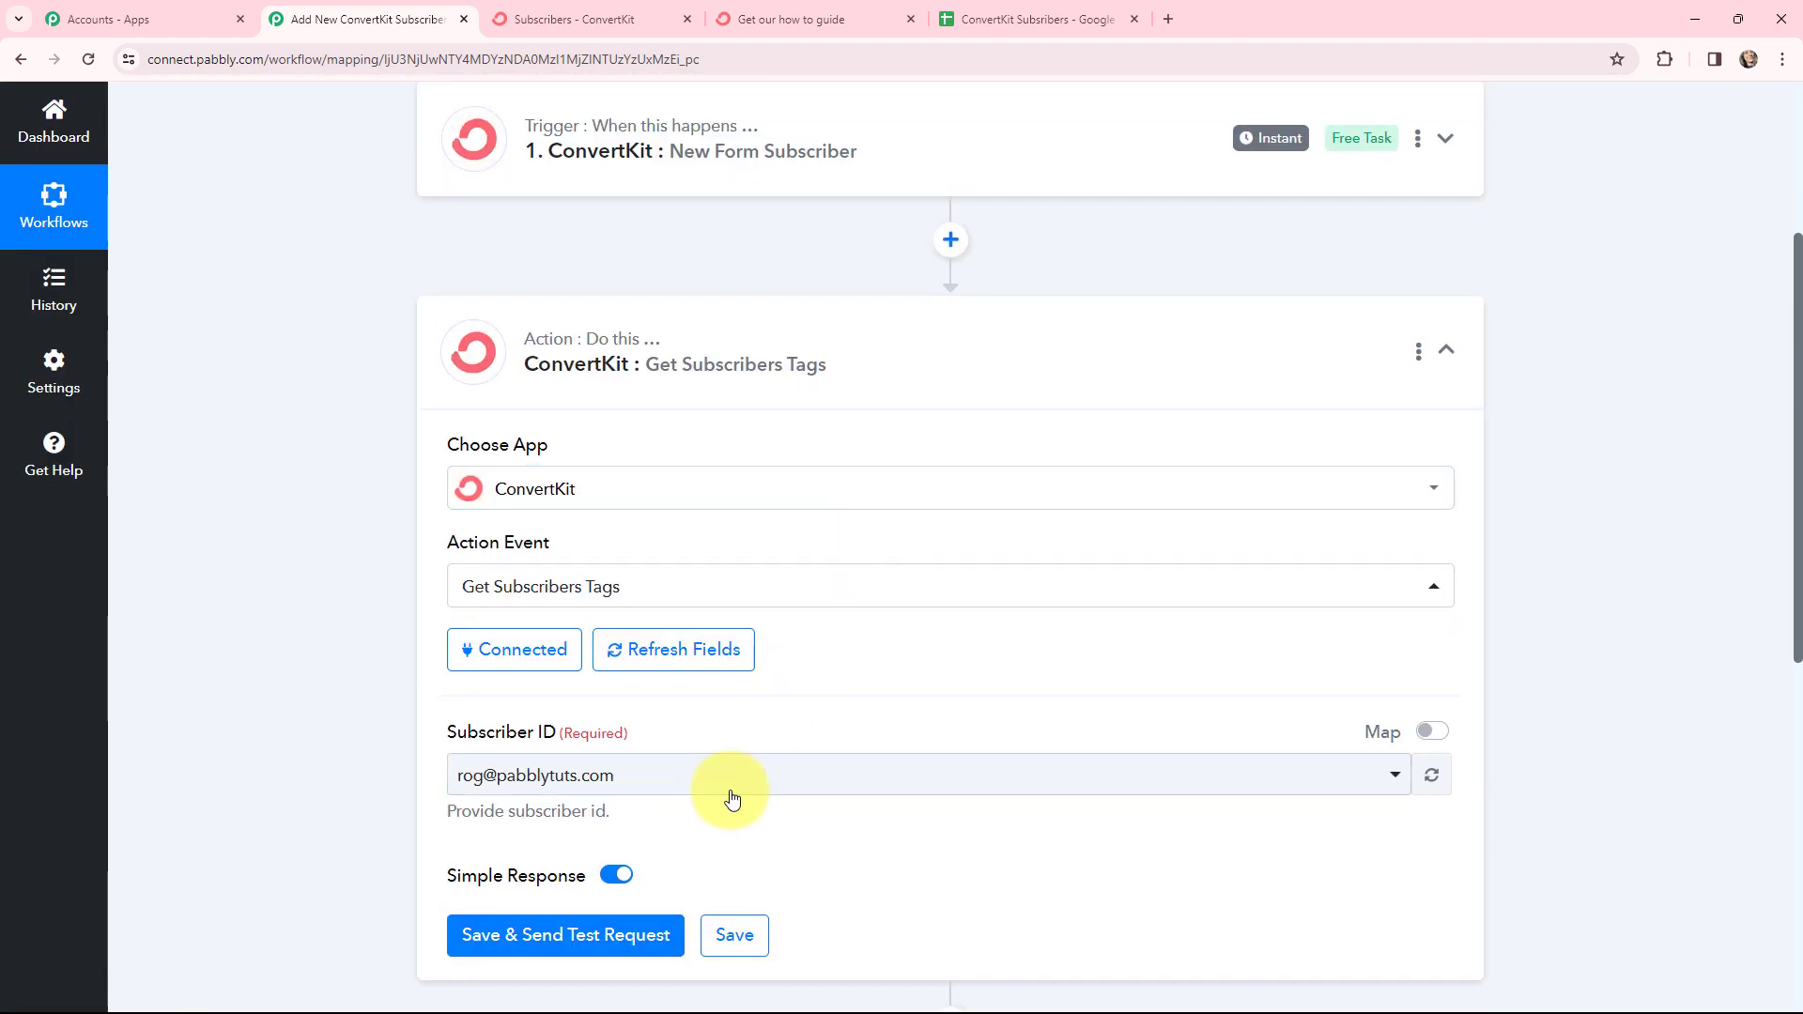
{"action": "left_click", "coordinate": [1434, 729]}
{"action": "left_click_drag", "start_coordinate": [757, 764], "coordinate": [391, 780]}
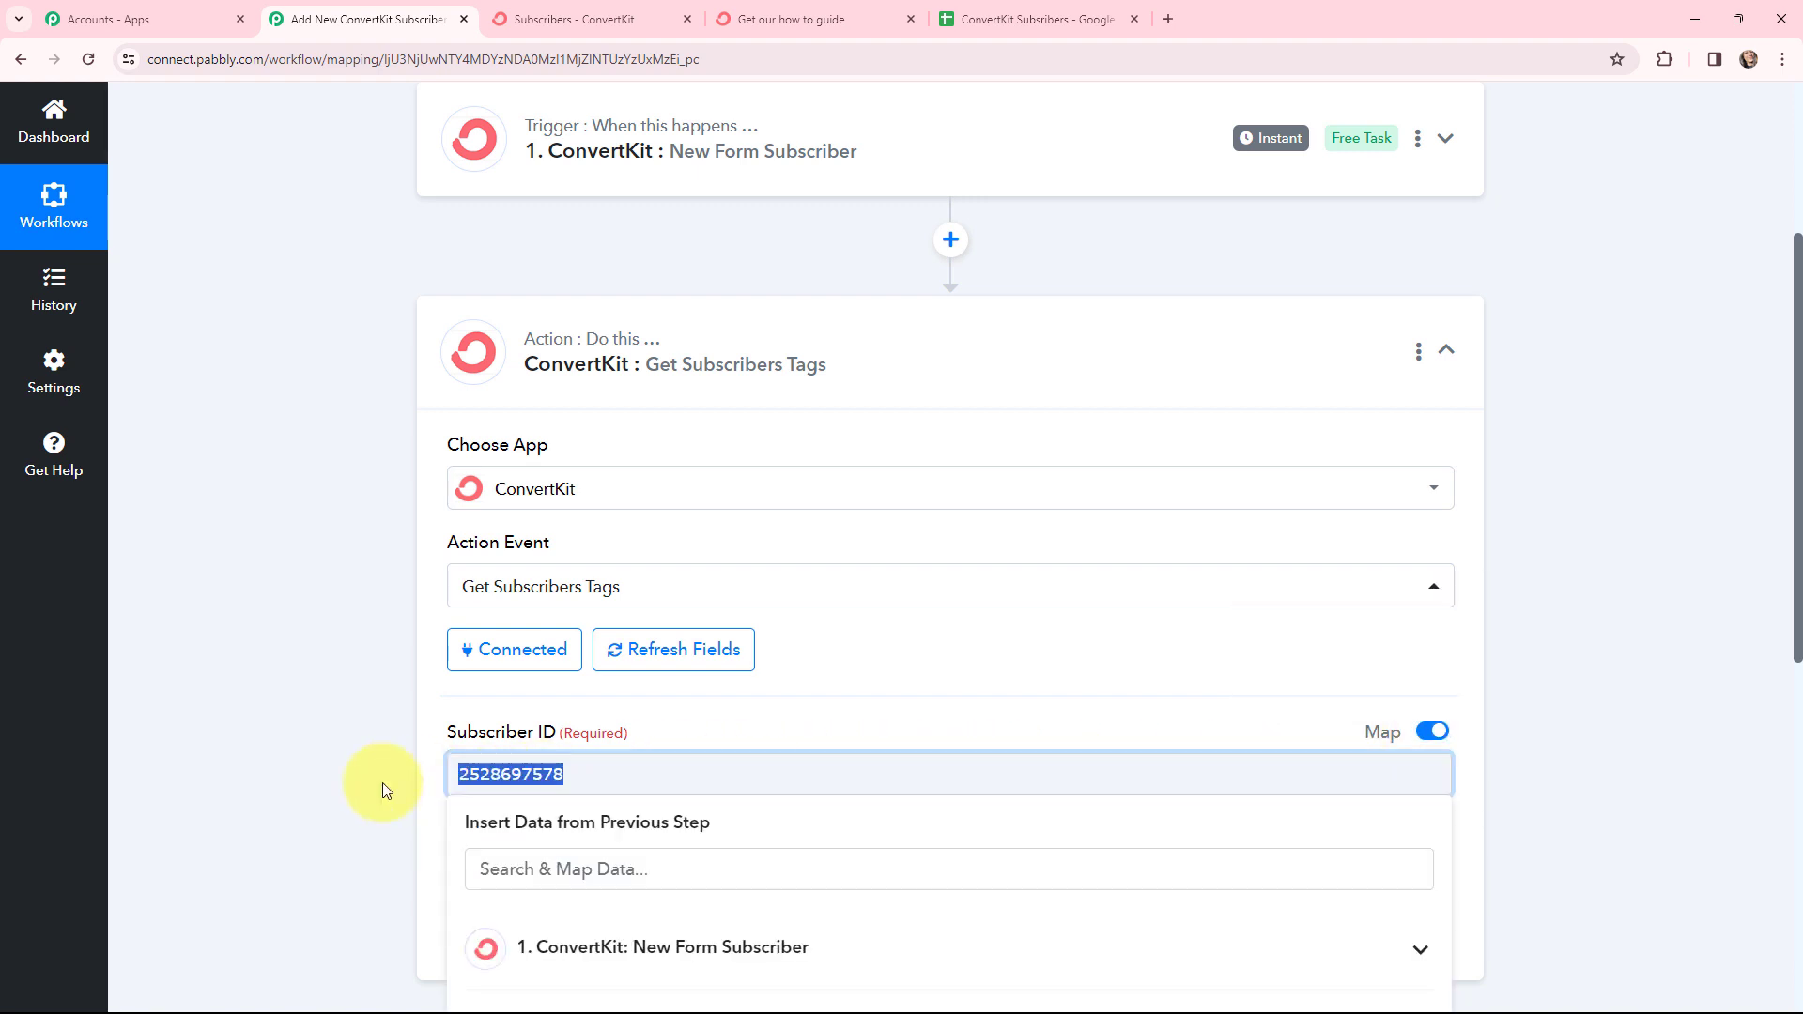
{"action": "key", "text": "BackSpace"}
{"action": "scroll", "coordinate": [359, 687], "scroll_direction": "down", "scroll_amount": 2}
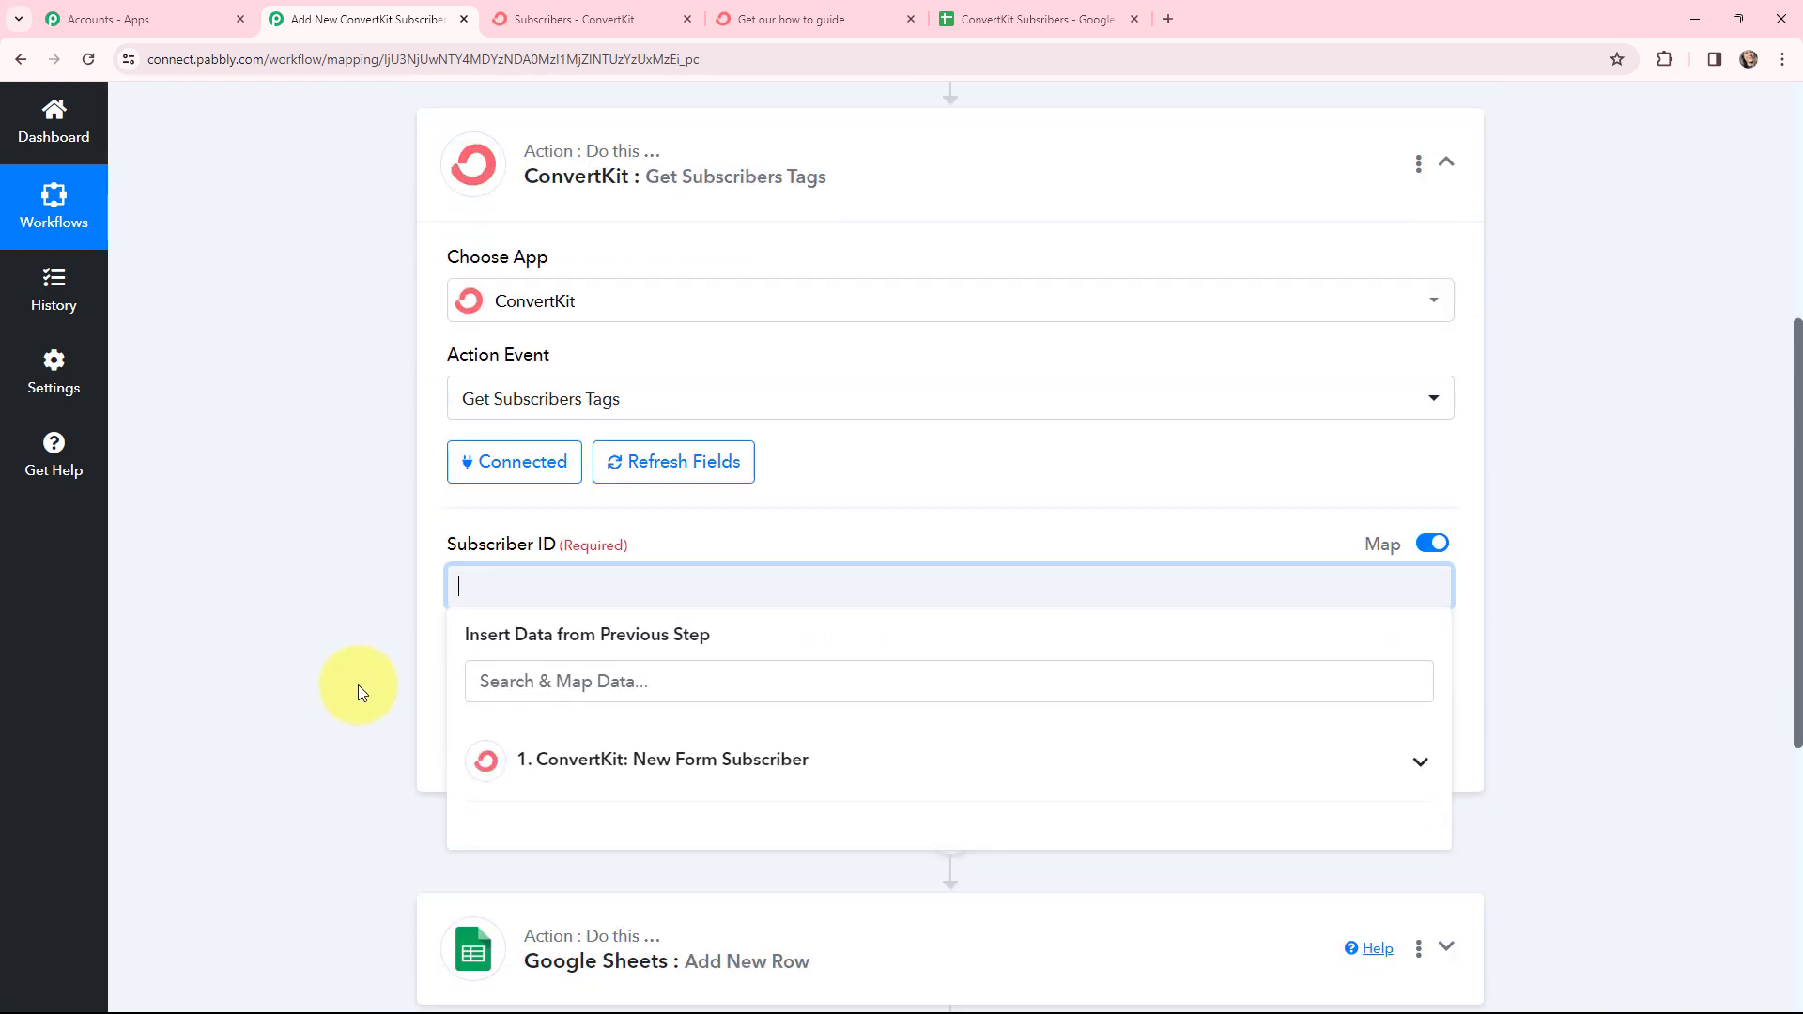
{"action": "left_click", "coordinate": [662, 759]}
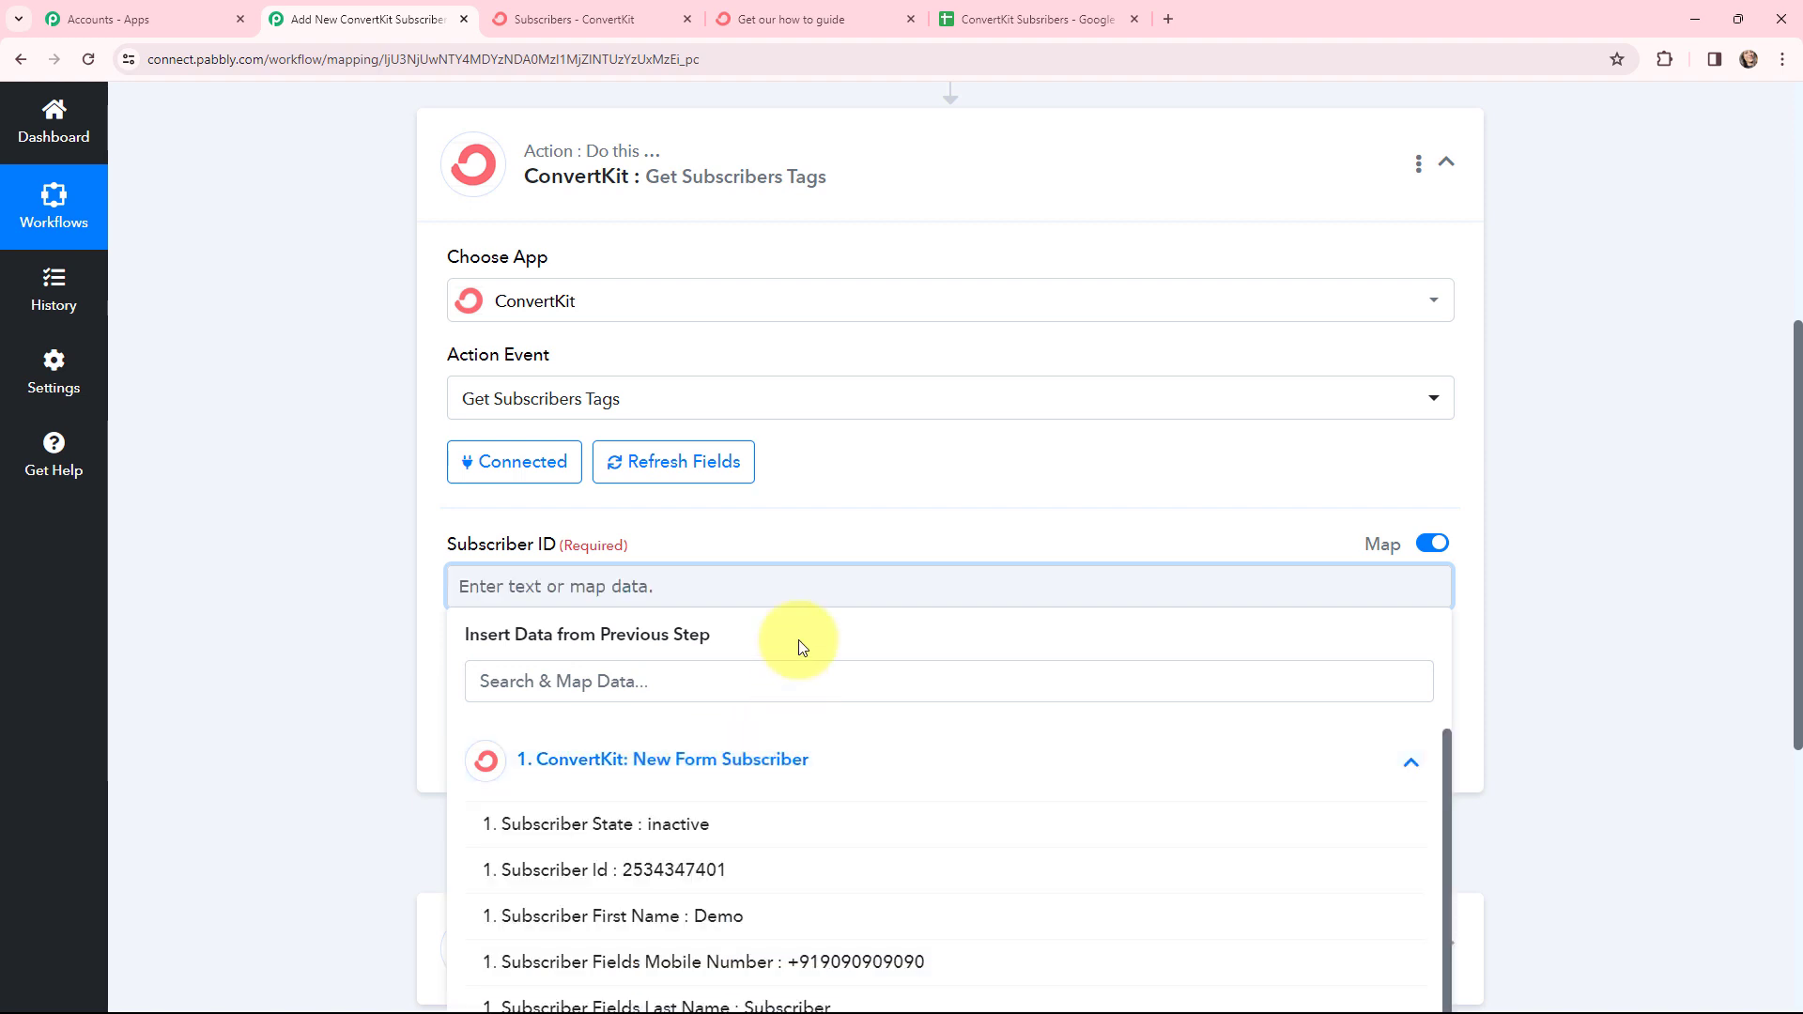
{"action": "left_click", "coordinate": [649, 870]}
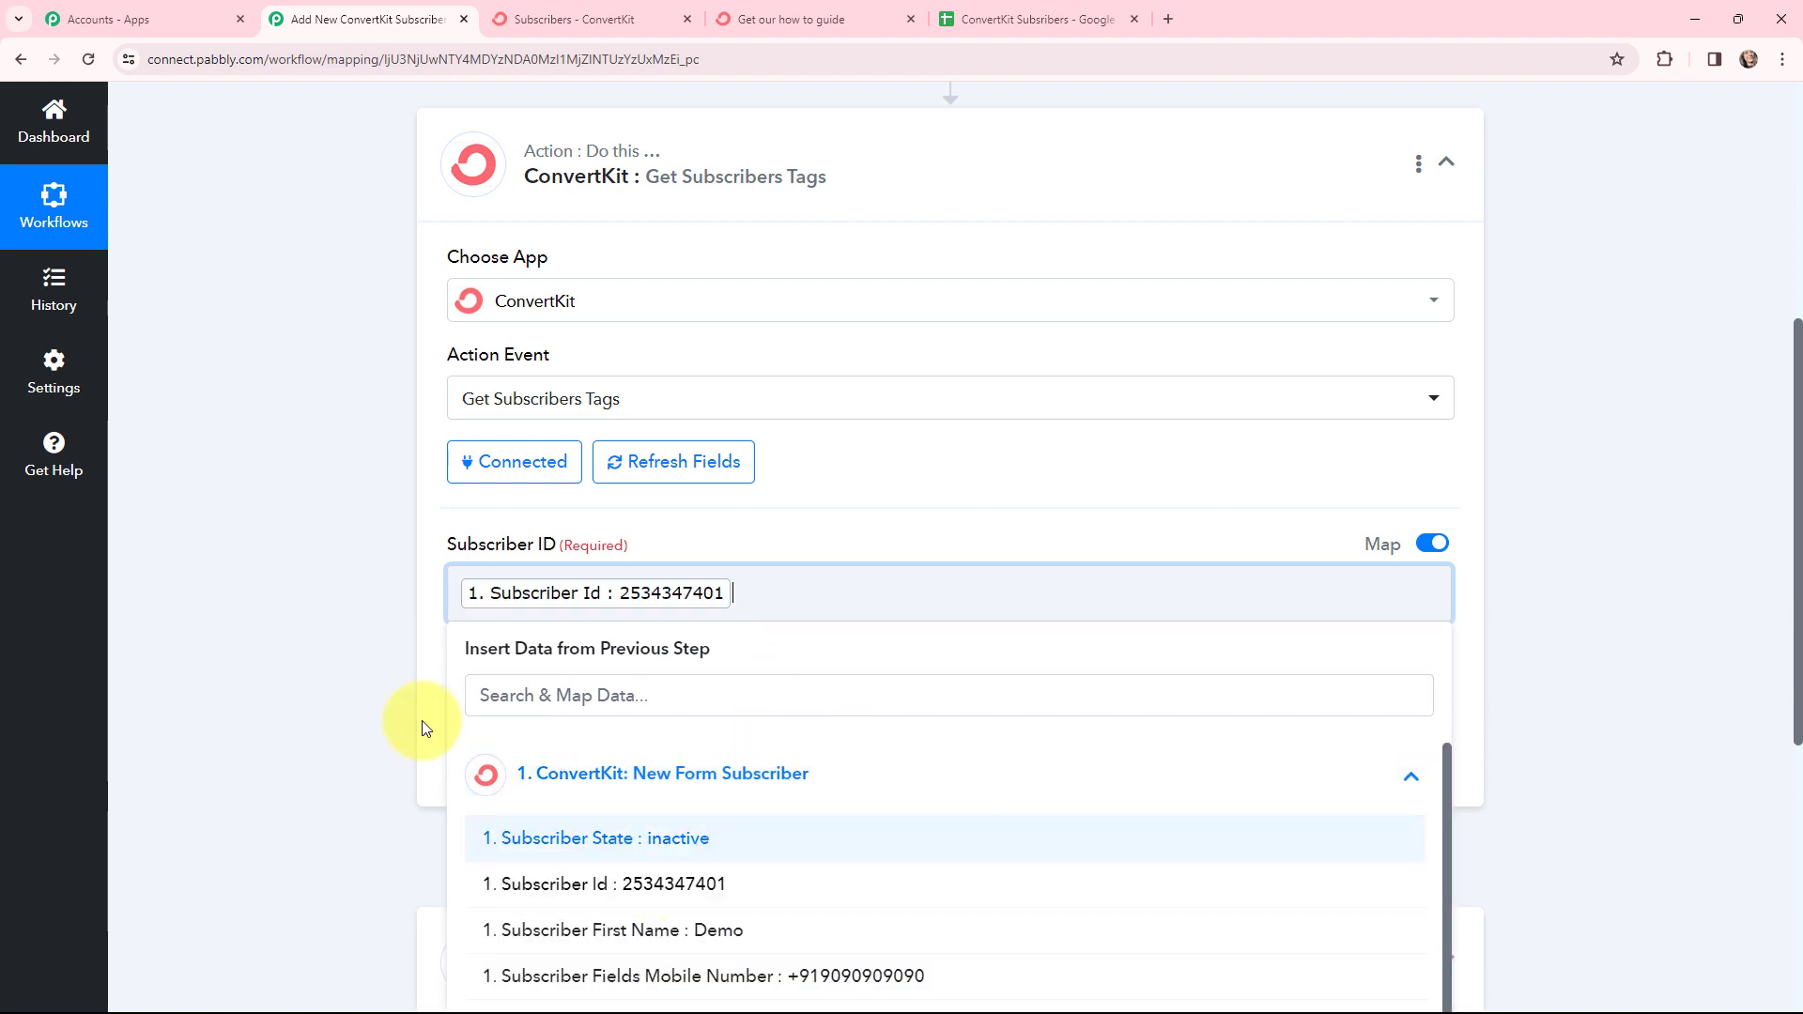
{"action": "left_click", "coordinate": [340, 593]}
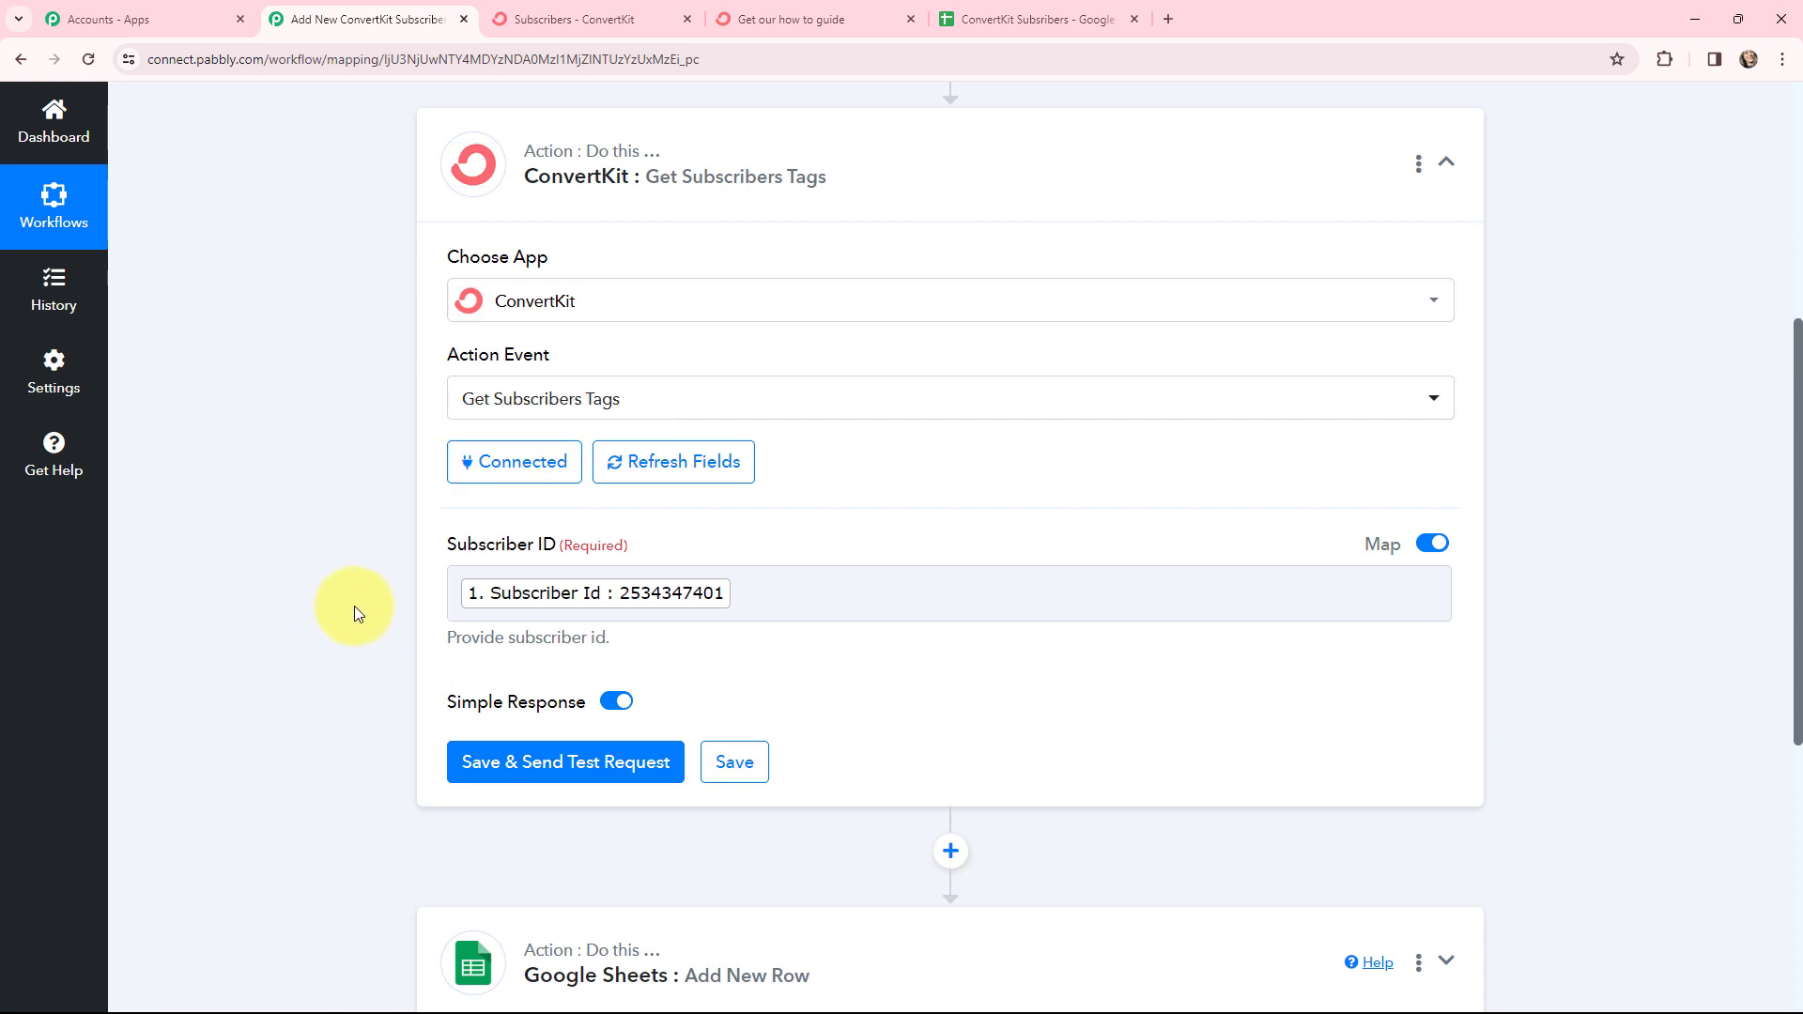
Save the Get Subscribers Tags action with a test request and examine the returned tag's Id, name and creation date
{"action": "scroll", "coordinate": [354, 612], "scroll_direction": "down", "scroll_amount": 2}
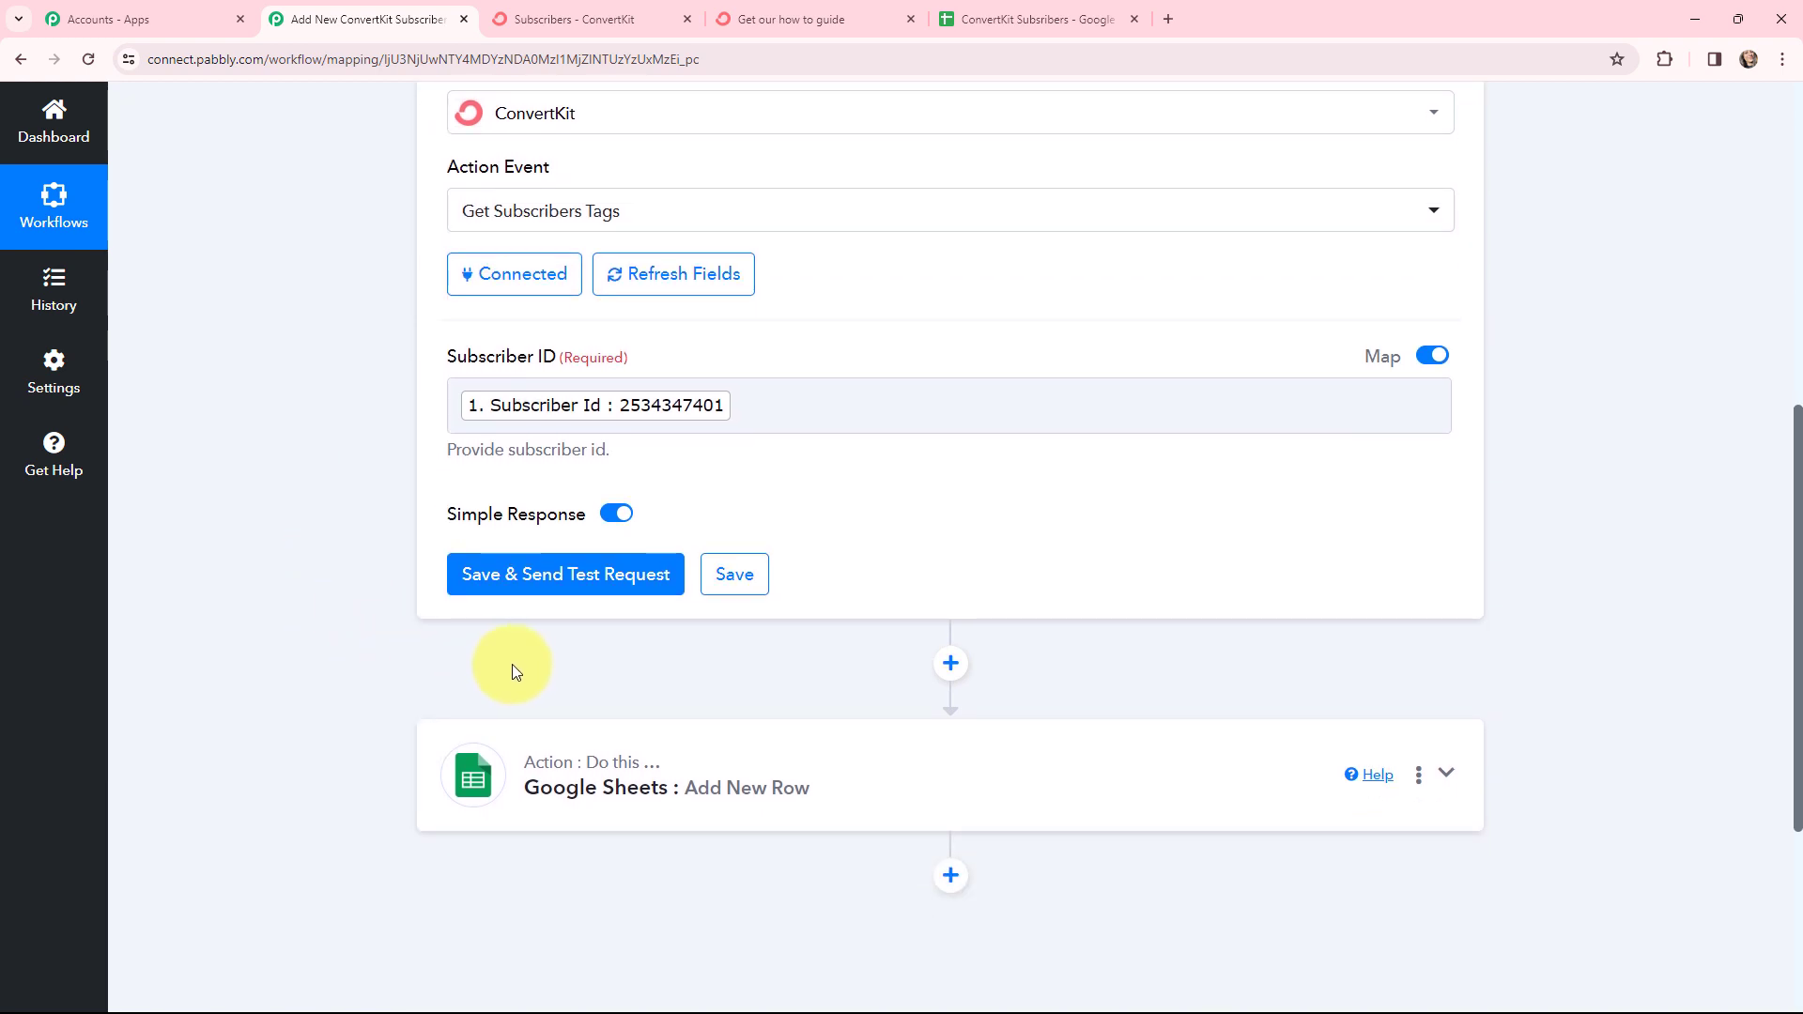
{"action": "left_click", "coordinate": [567, 575]}
{"action": "scroll", "coordinate": [958, 314], "scroll_direction": "down", "scroll_amount": 2}
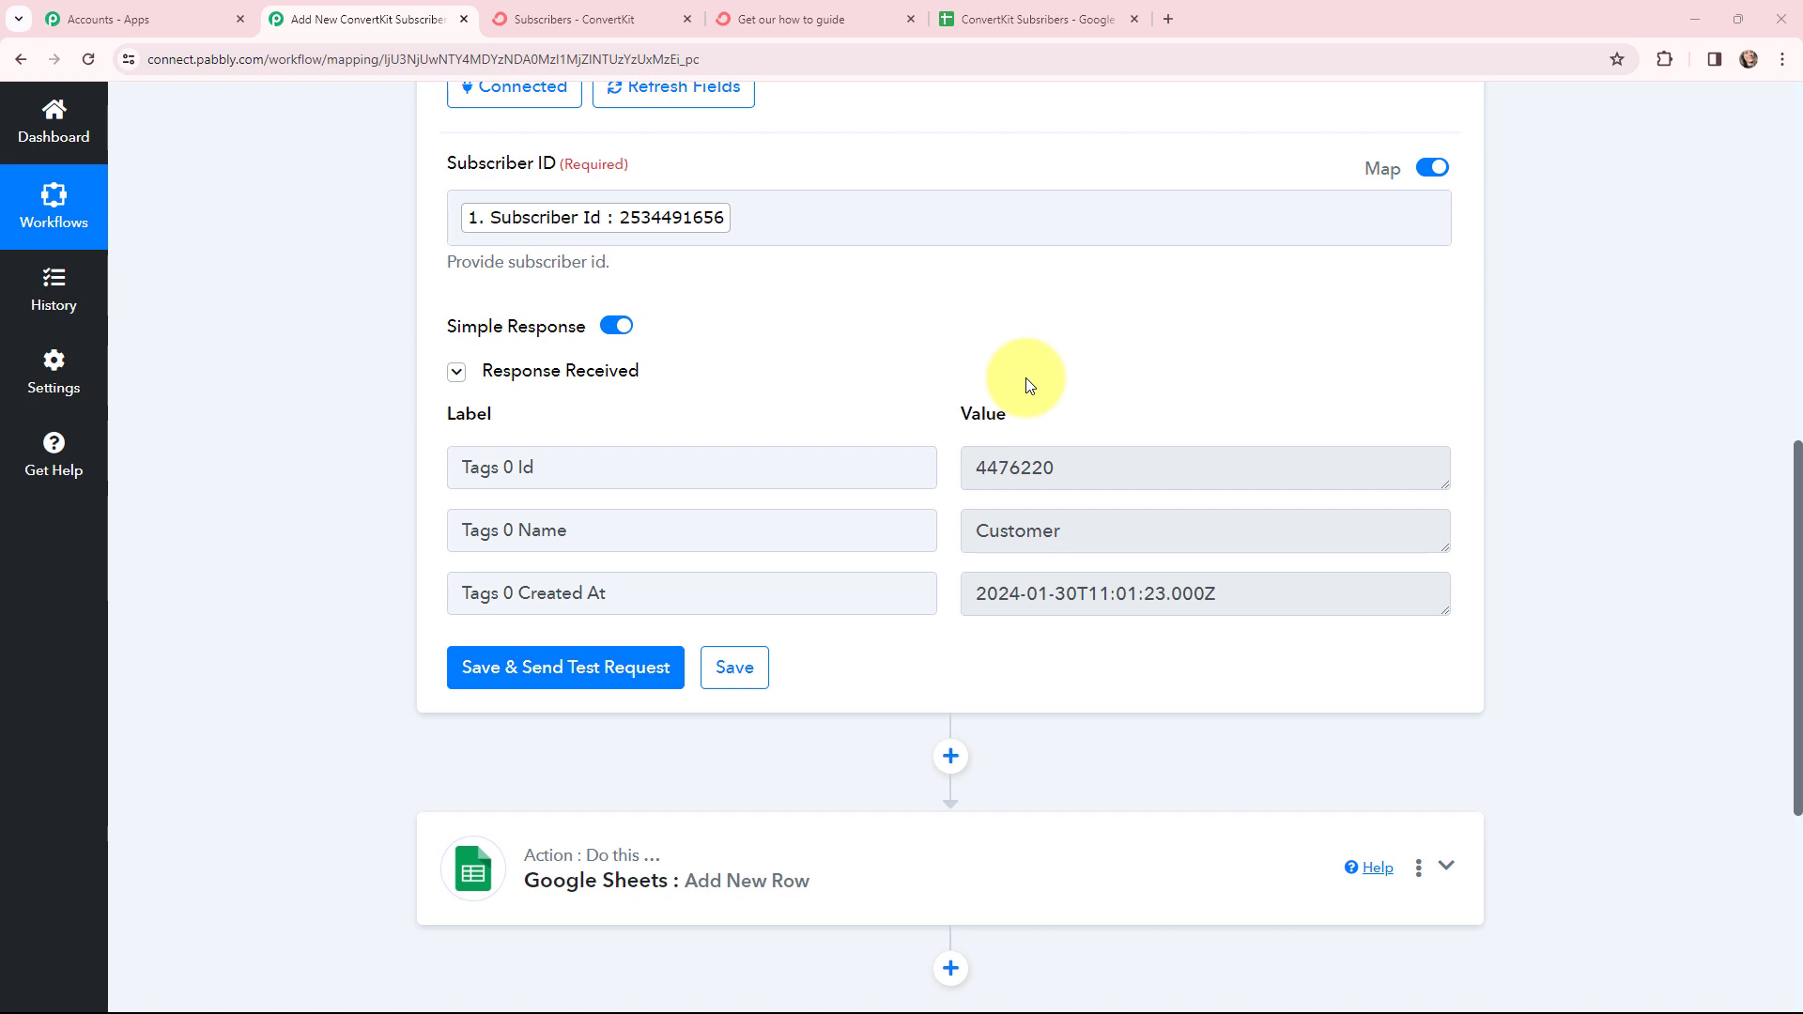
{"action": "left_click_drag", "start_coordinate": [1085, 470], "coordinate": [944, 489]}
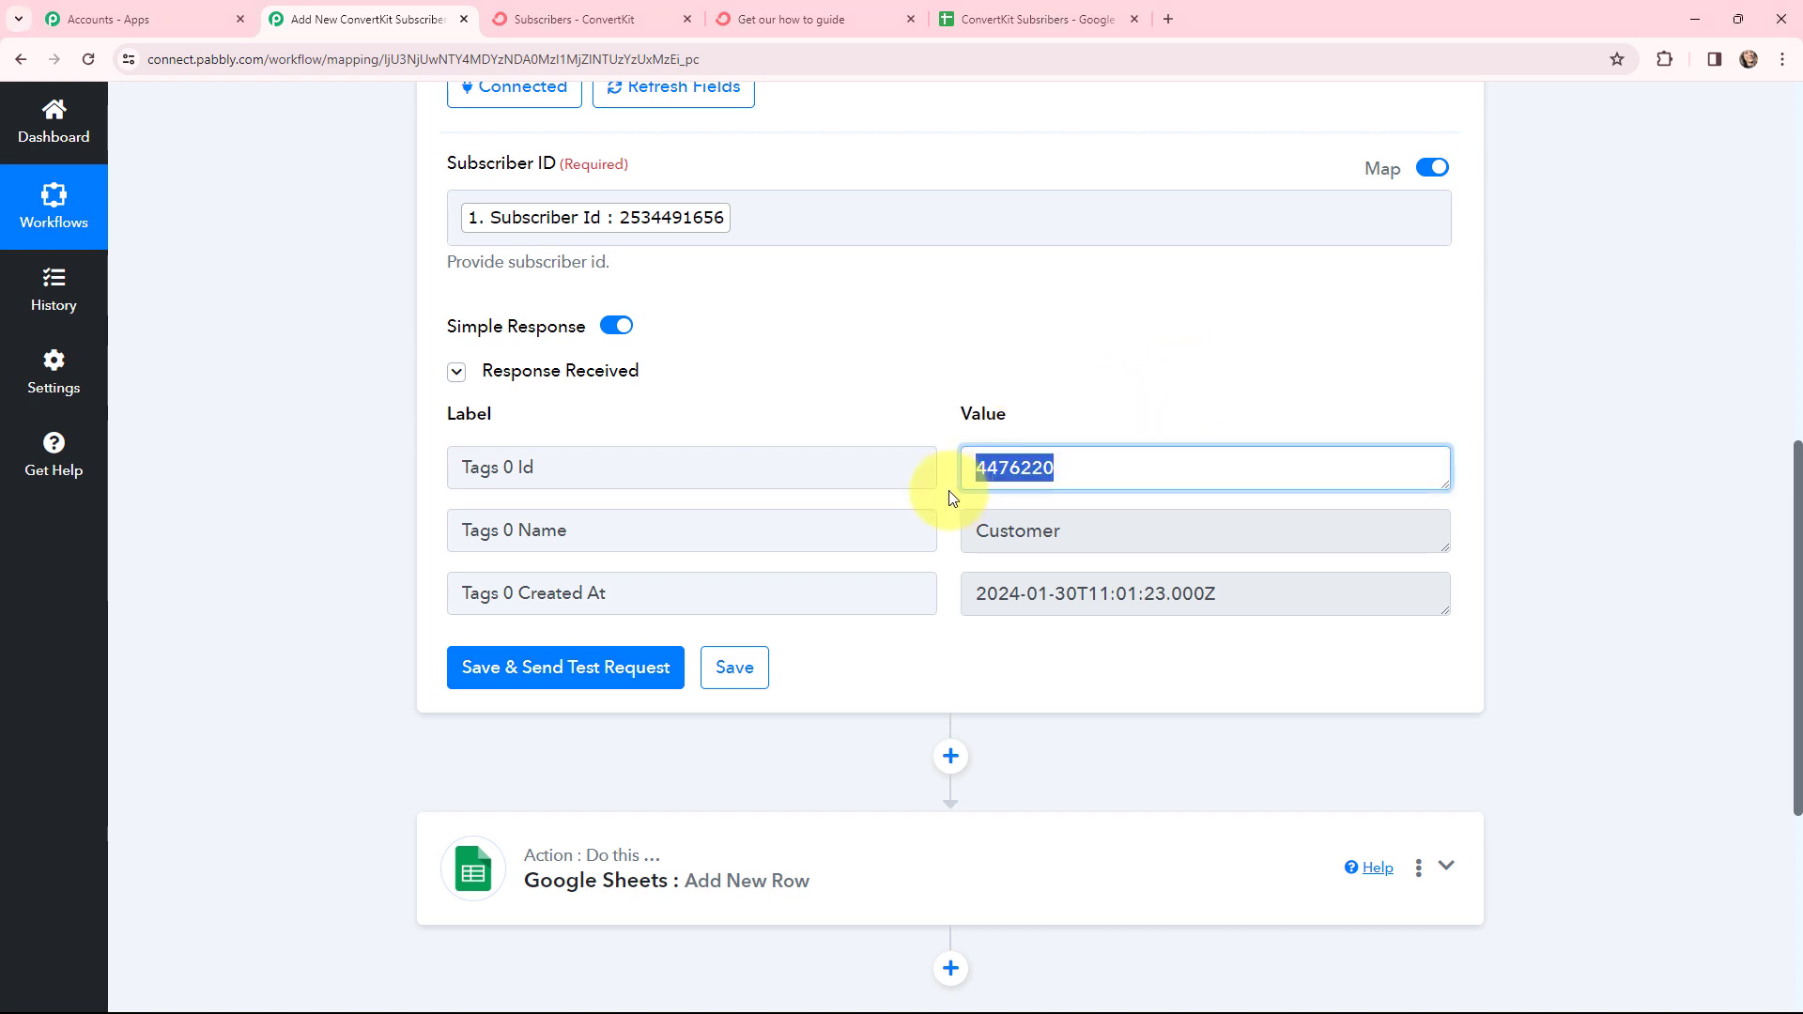
{"action": "left_click_drag", "start_coordinate": [1078, 531], "coordinate": [937, 554]}
{"action": "left_click_drag", "start_coordinate": [1236, 597], "coordinate": [949, 594]}
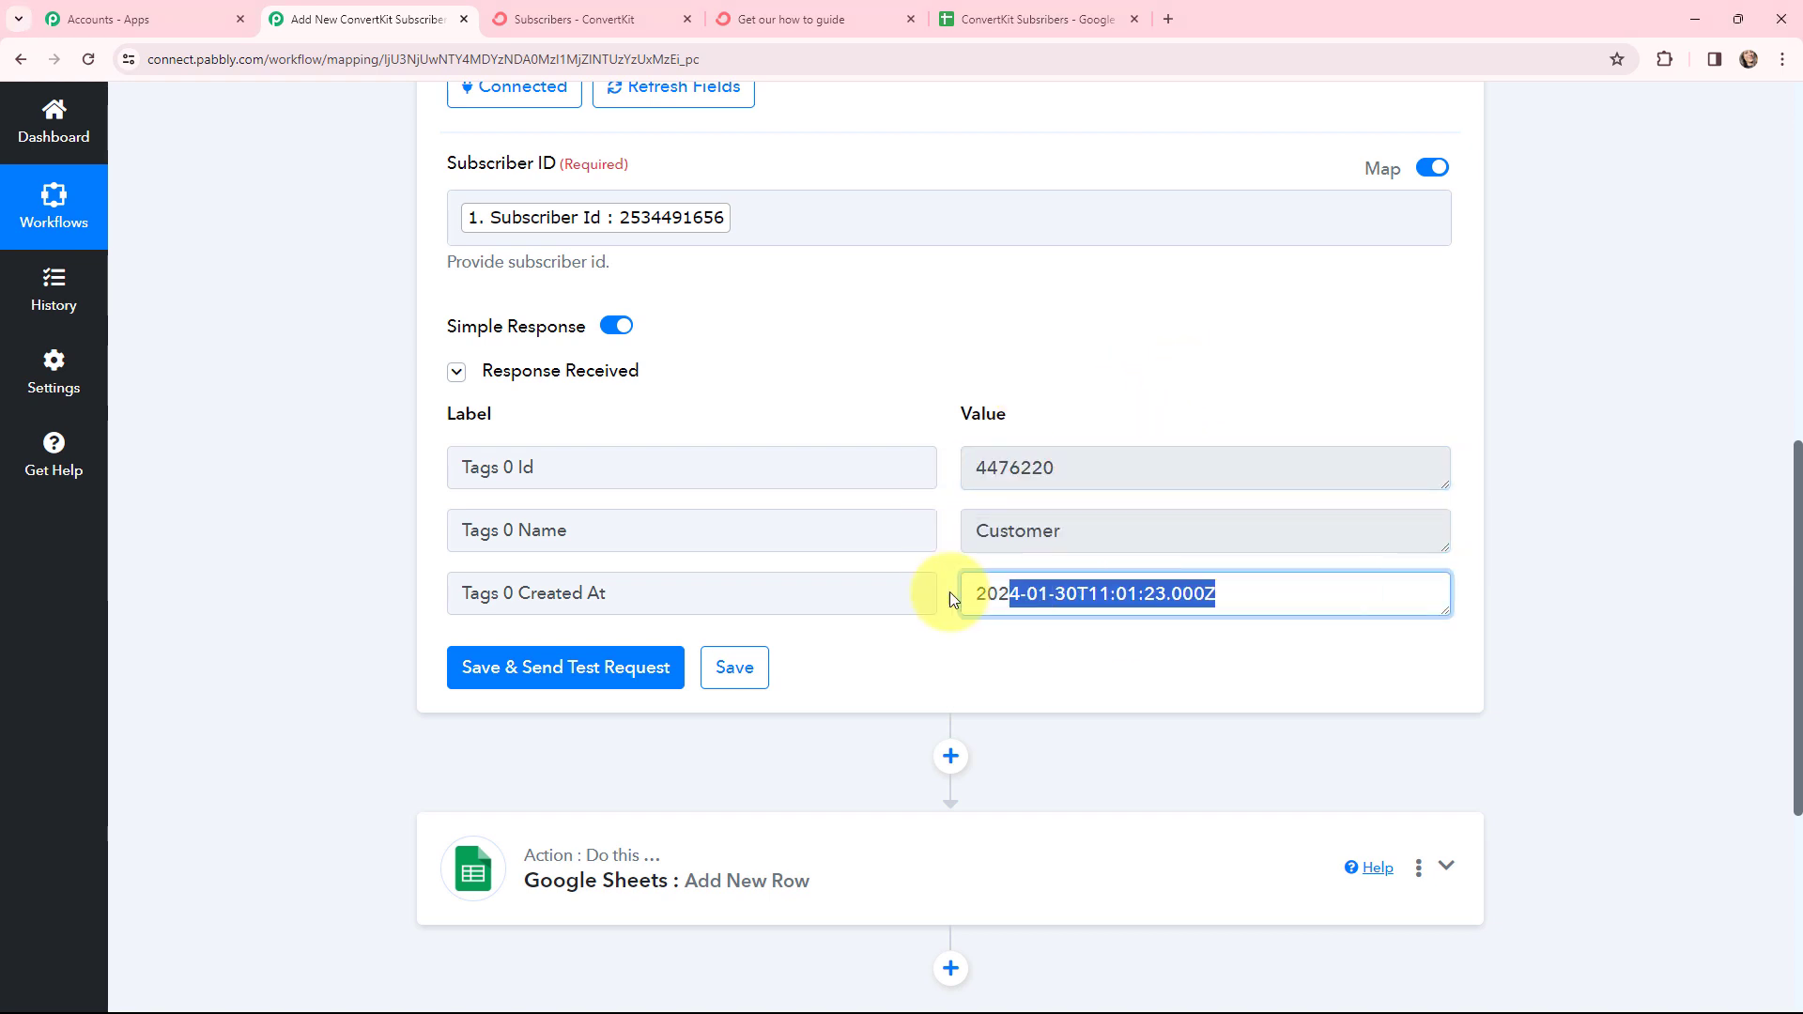
{"action": "left_click", "coordinate": [1540, 620]}
Collapse the Get Subscribers Tags action and connect the Google Sheets Add New Row action using the existing Google Sheets #72 connection
{"action": "scroll", "coordinate": [1127, 470], "scroll_direction": "up", "scroll_amount": 4}
{"action": "left_click", "coordinate": [444, 152]}
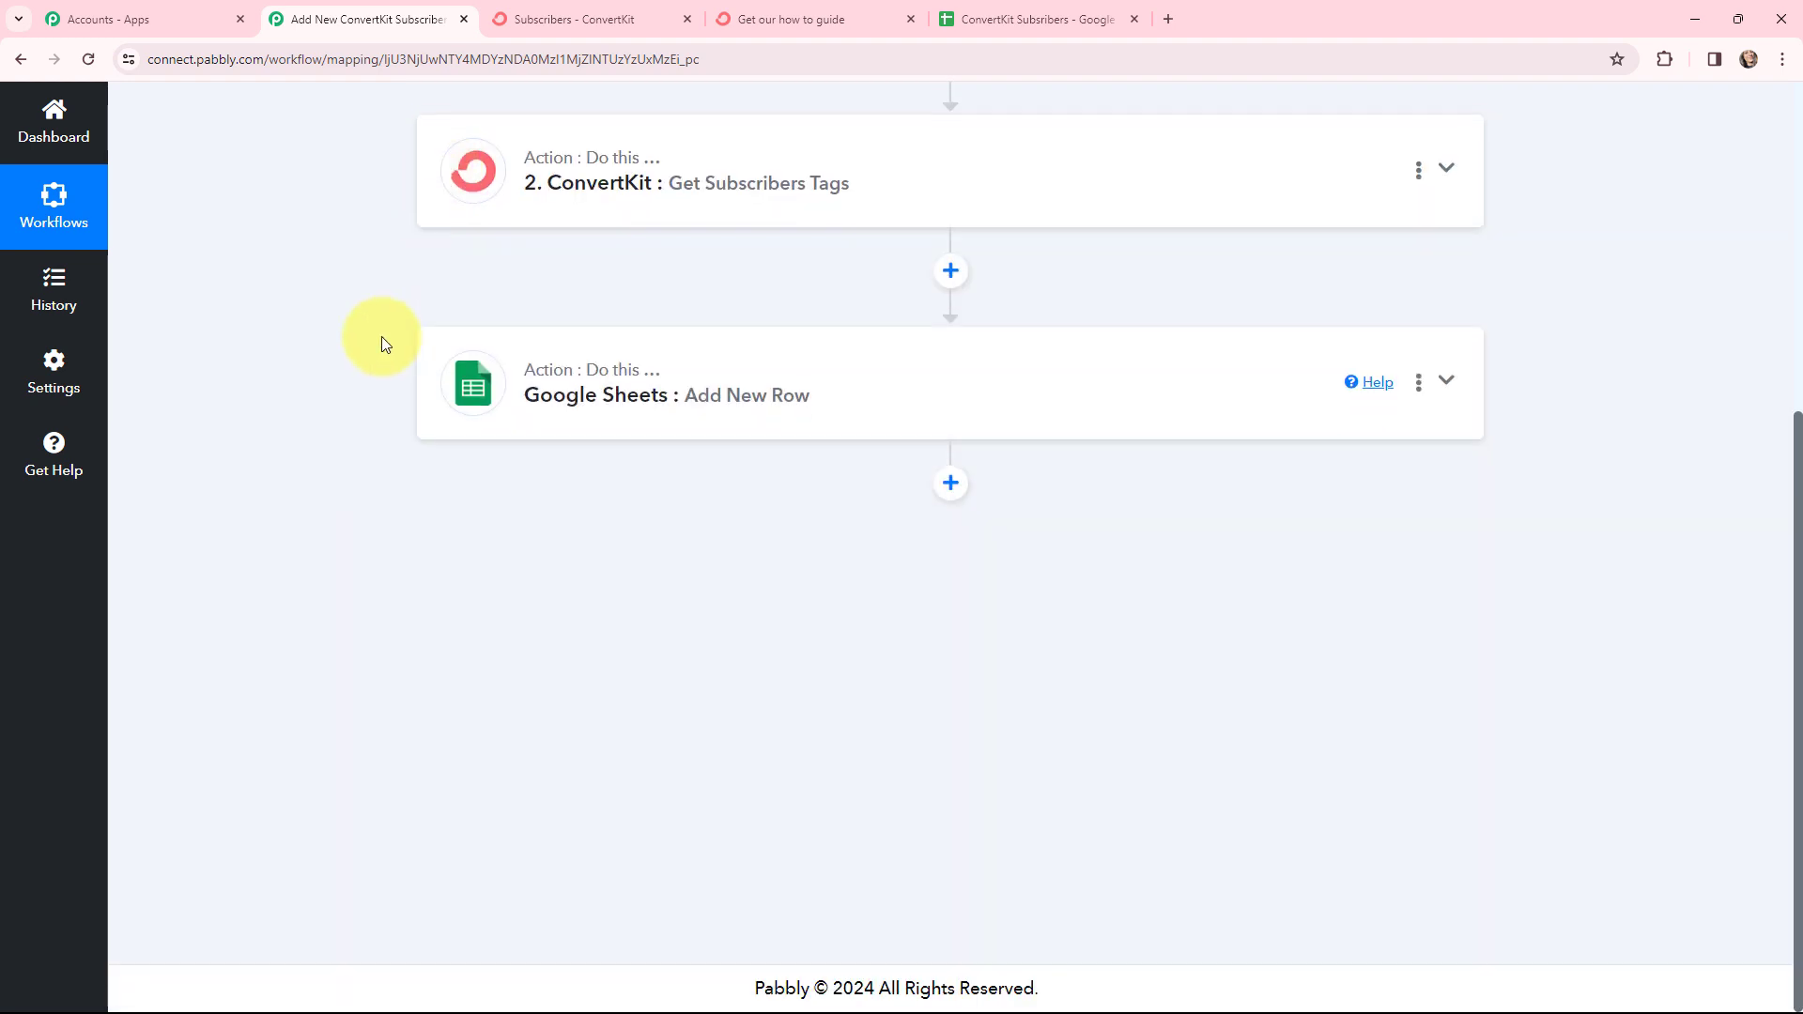
{"action": "scroll", "coordinate": [381, 336], "scroll_direction": "up", "scroll_amount": 3}
{"action": "scroll", "coordinate": [442, 483], "scroll_direction": "up", "scroll_amount": 2}
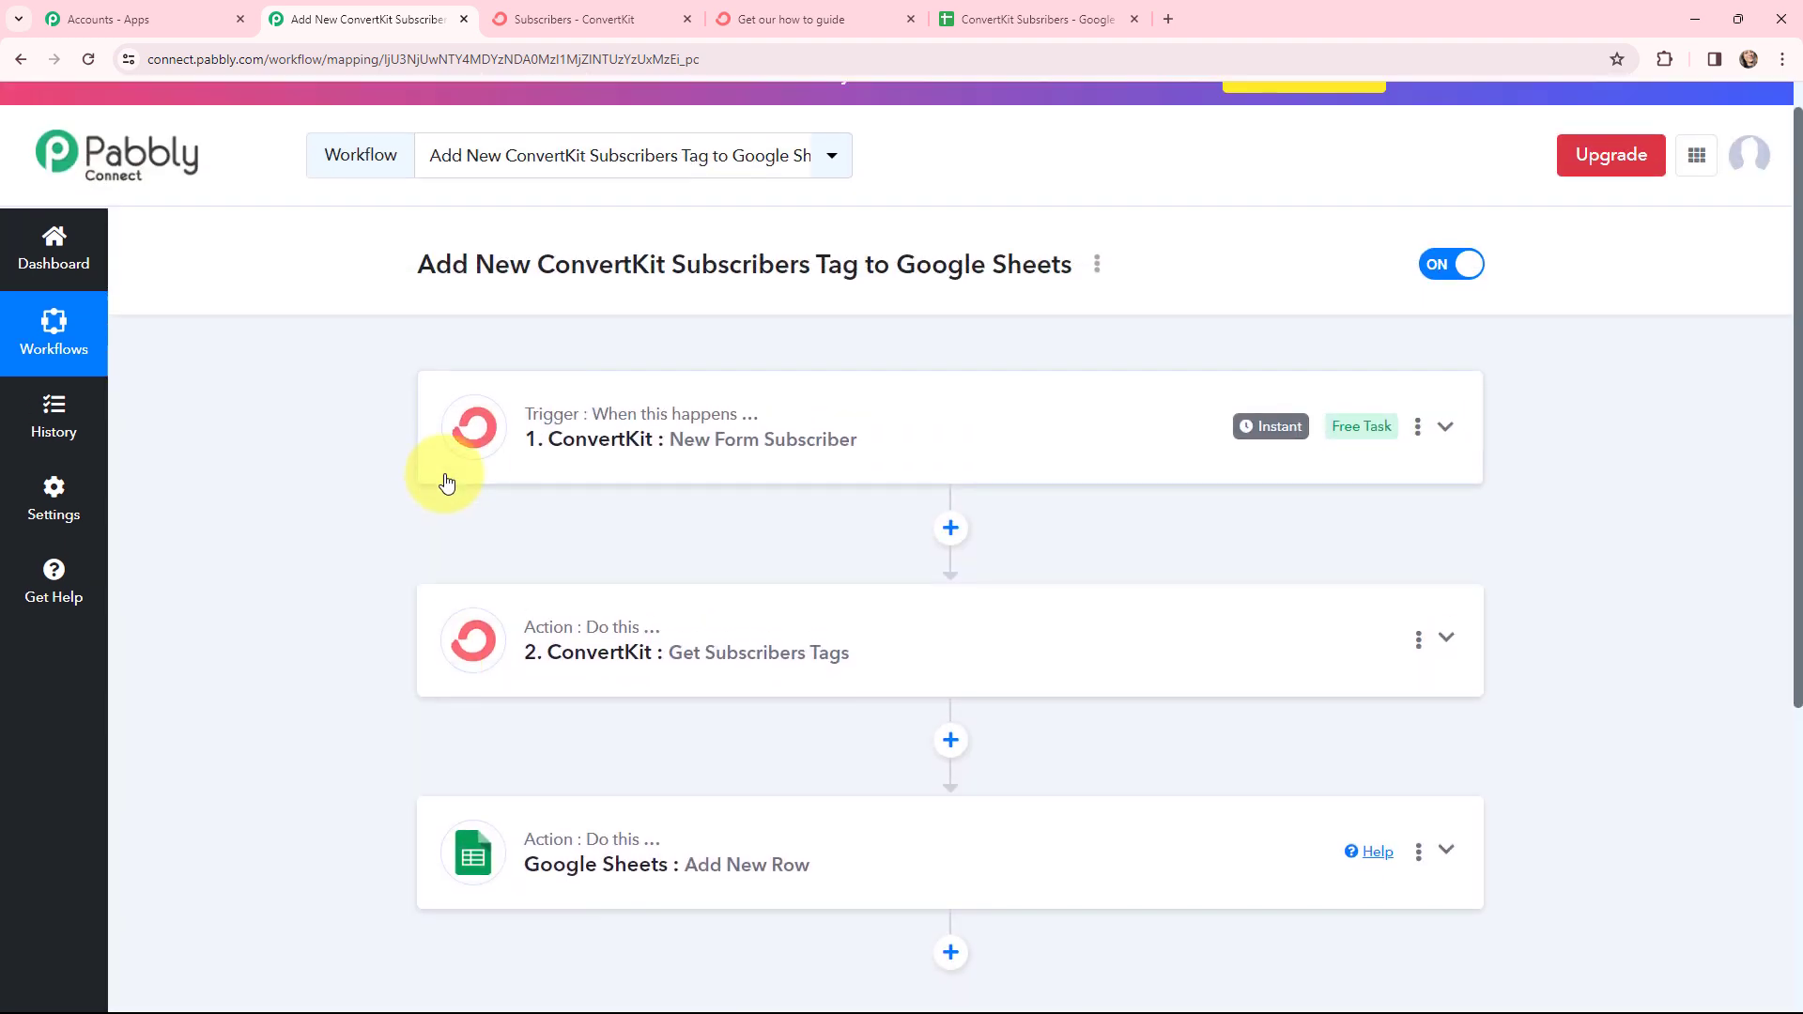
{"action": "scroll", "coordinate": [793, 699], "scroll_direction": "down", "scroll_amount": 2}
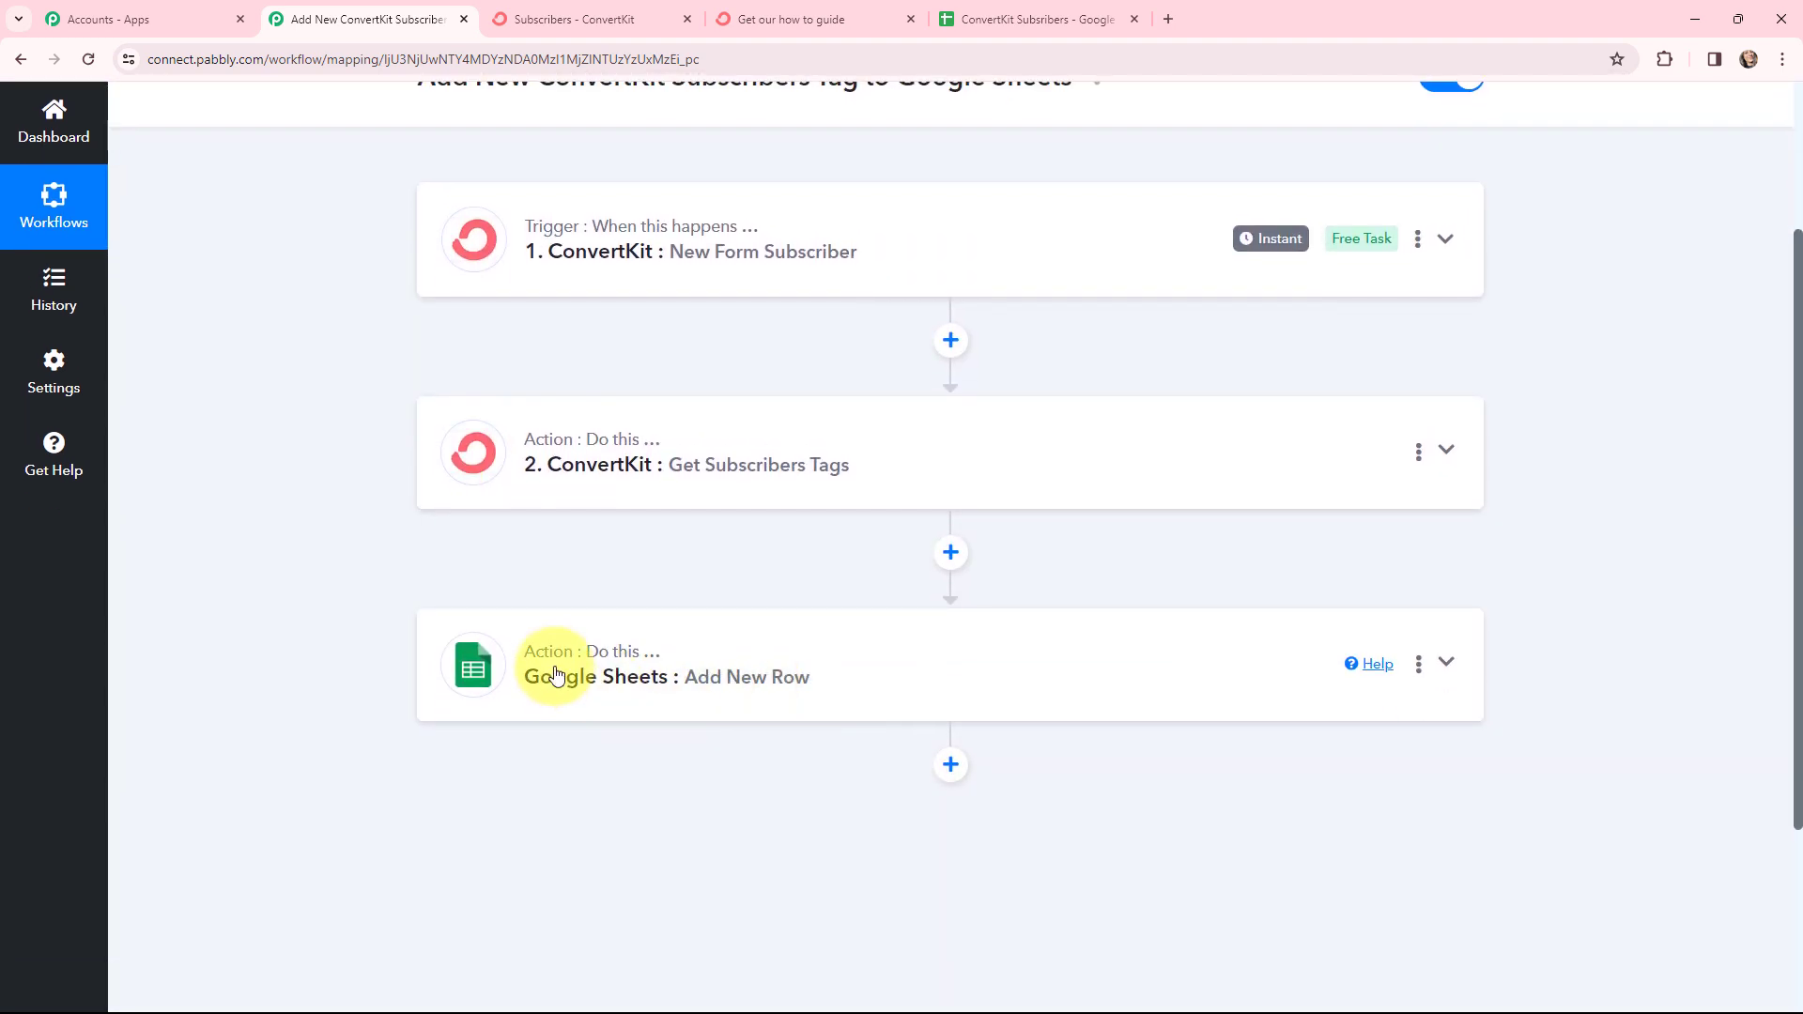
{"action": "left_click", "coordinate": [556, 675]}
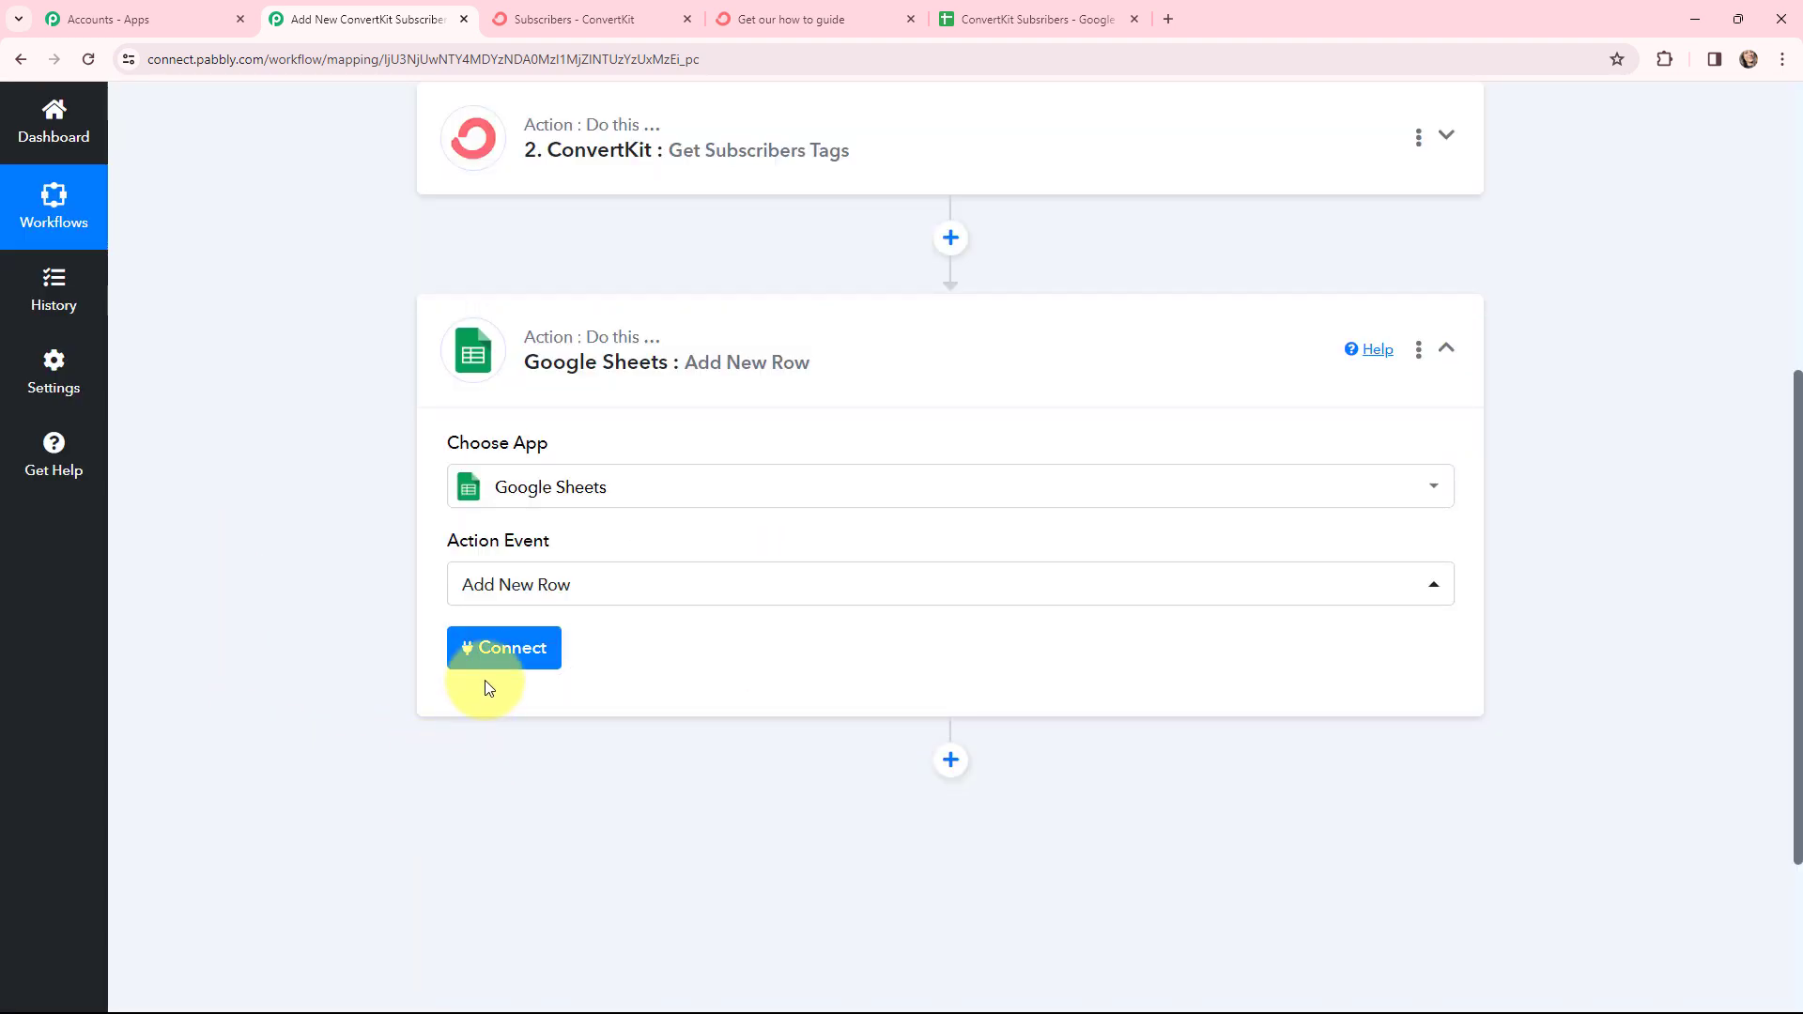
{"action": "left_click", "coordinate": [492, 657]}
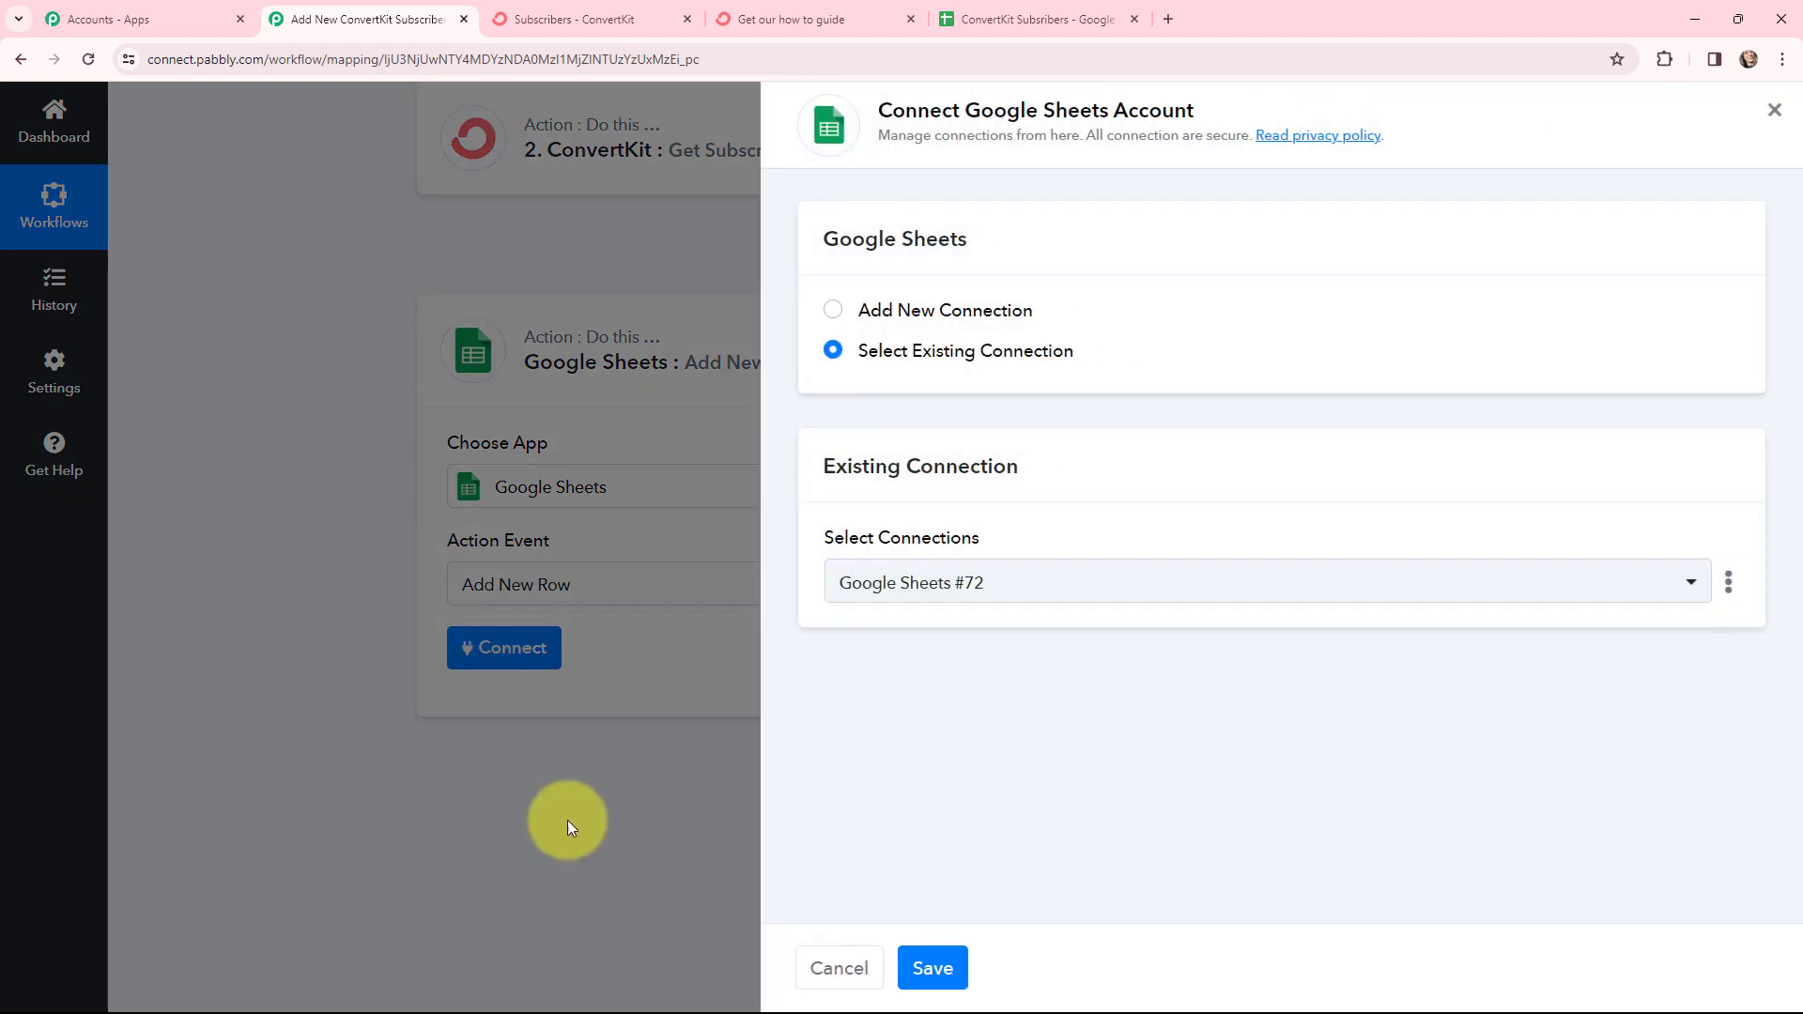
{"action": "left_click", "coordinate": [828, 315]}
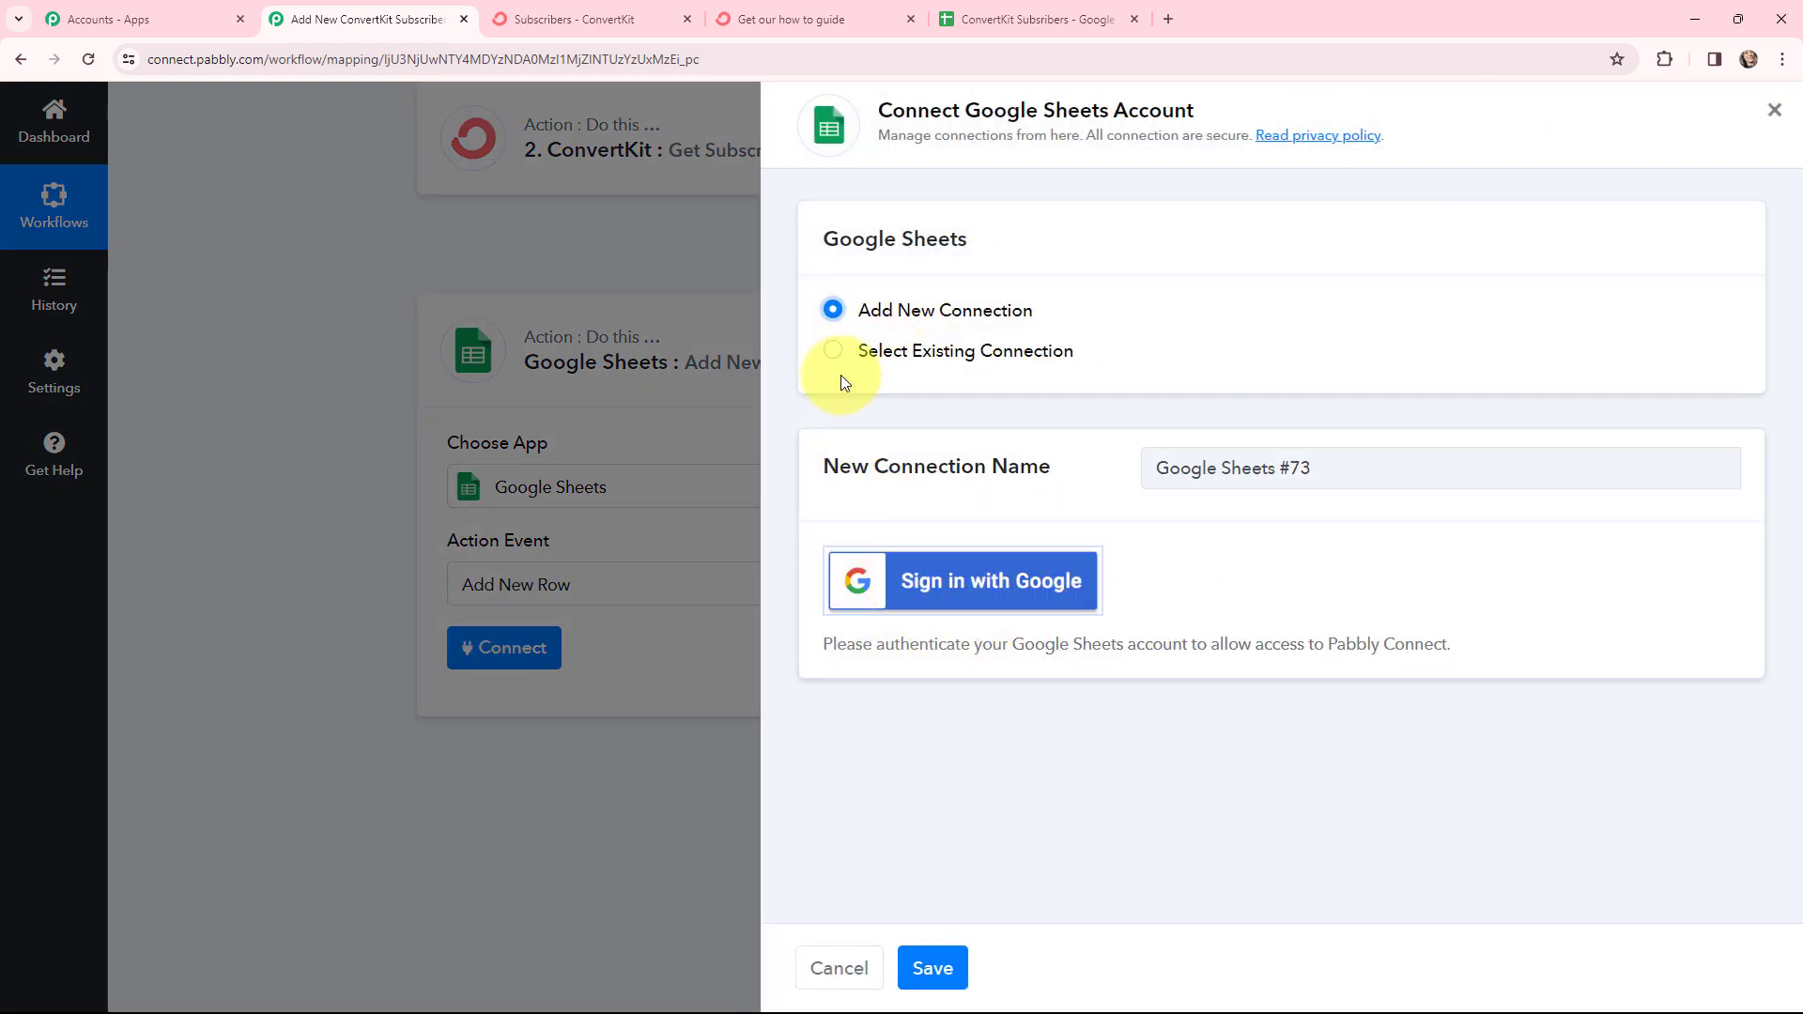
{"action": "left_click", "coordinate": [833, 353]}
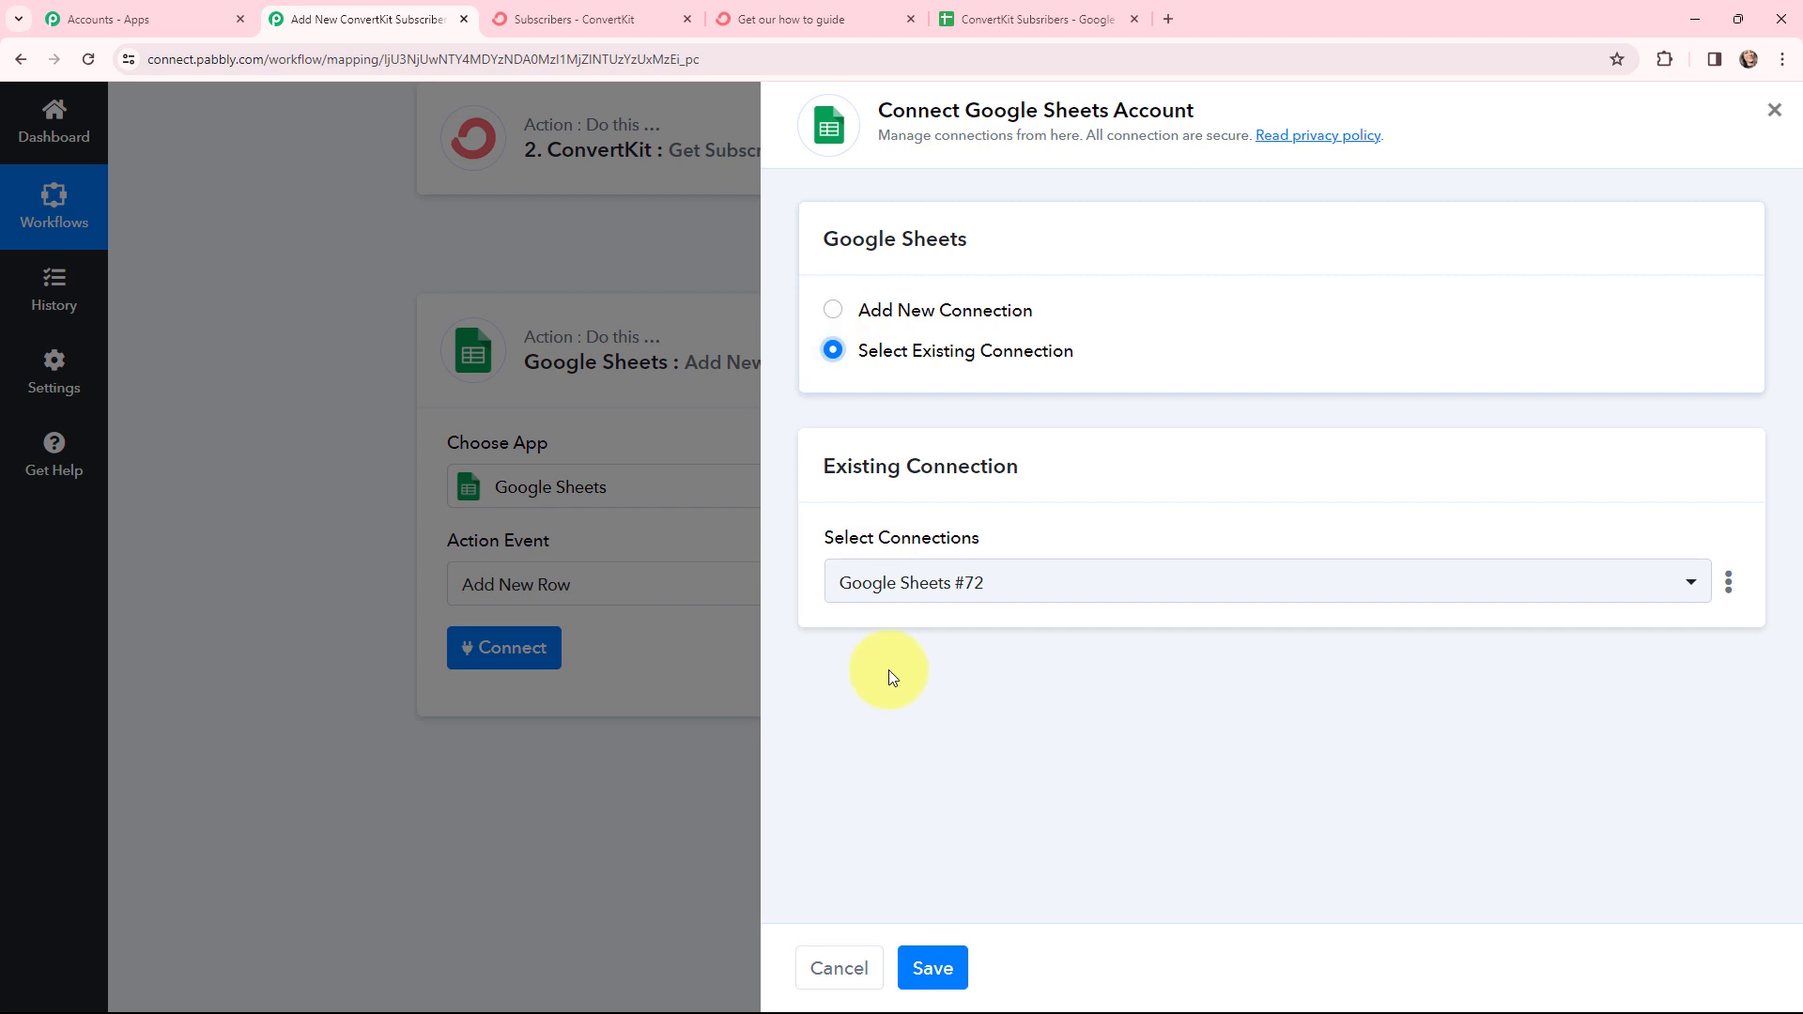
{"action": "left_click", "coordinate": [925, 960]}
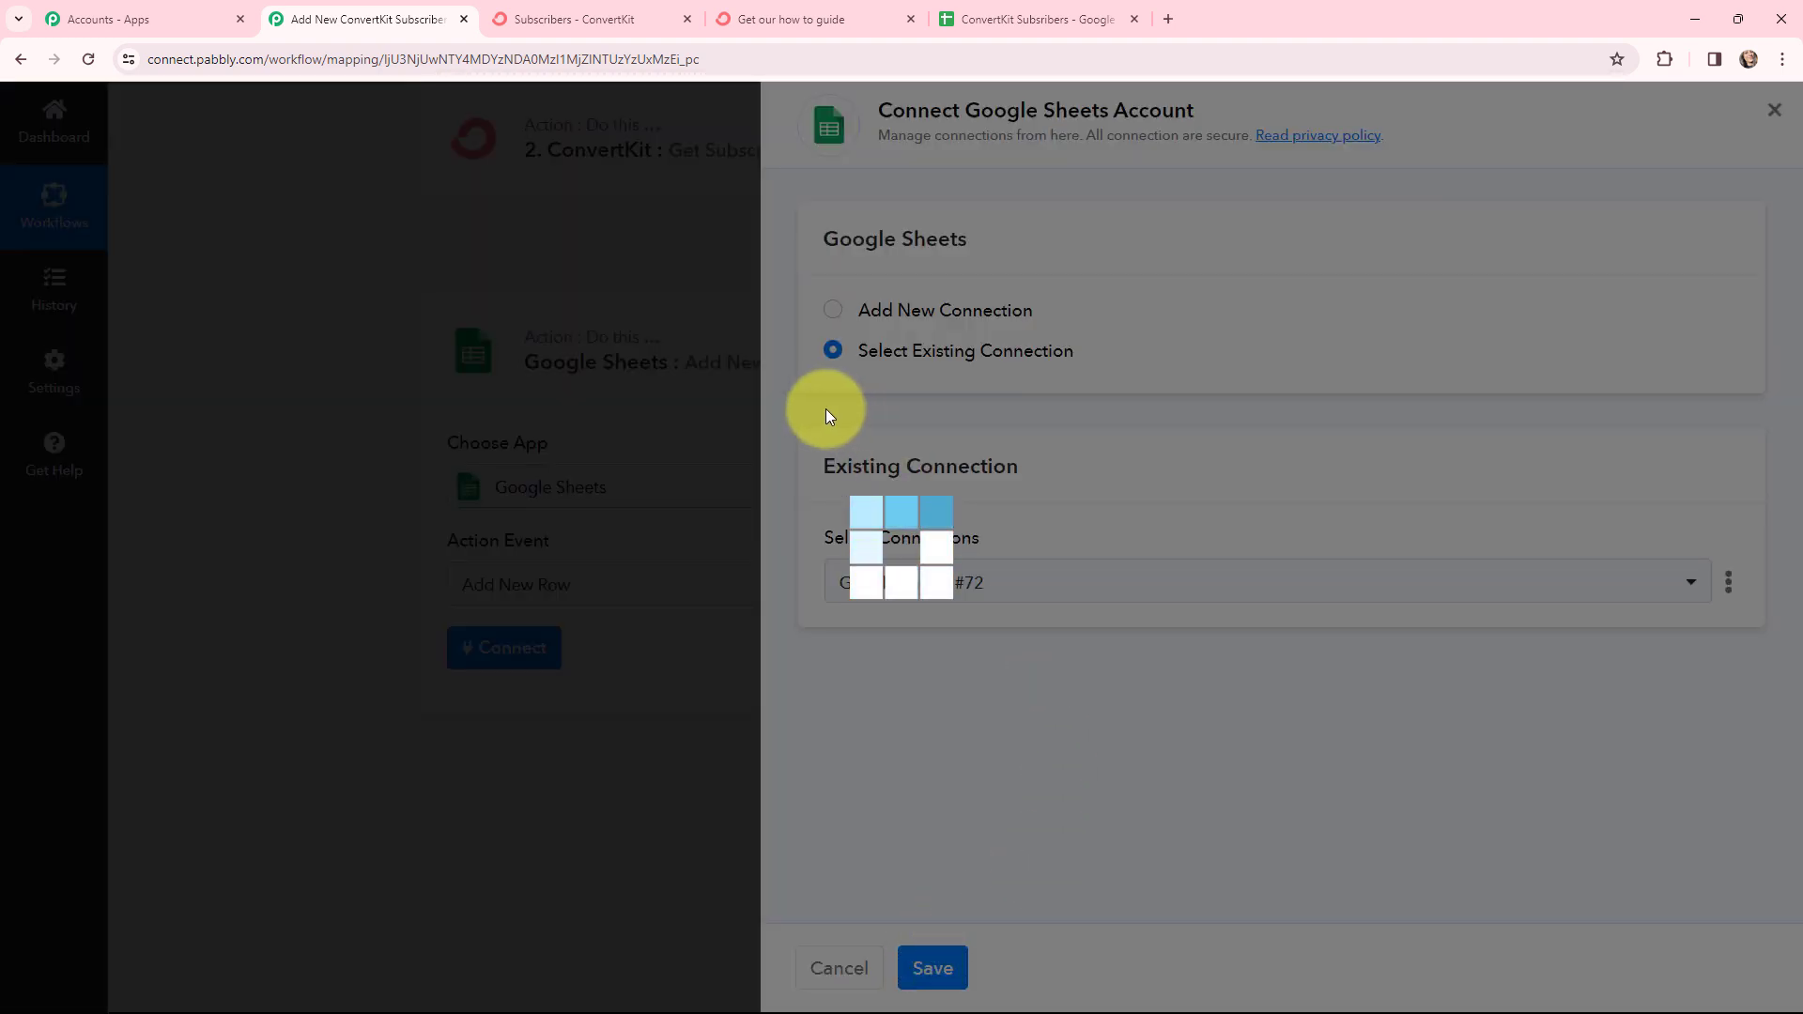
Check the column headings in the ConvertKit Subsribers spreadsheet and select that spreadsheet for the Add New Row action
{"action": "scroll", "coordinate": [854, 500], "scroll_direction": "up", "scroll_amount": 1}
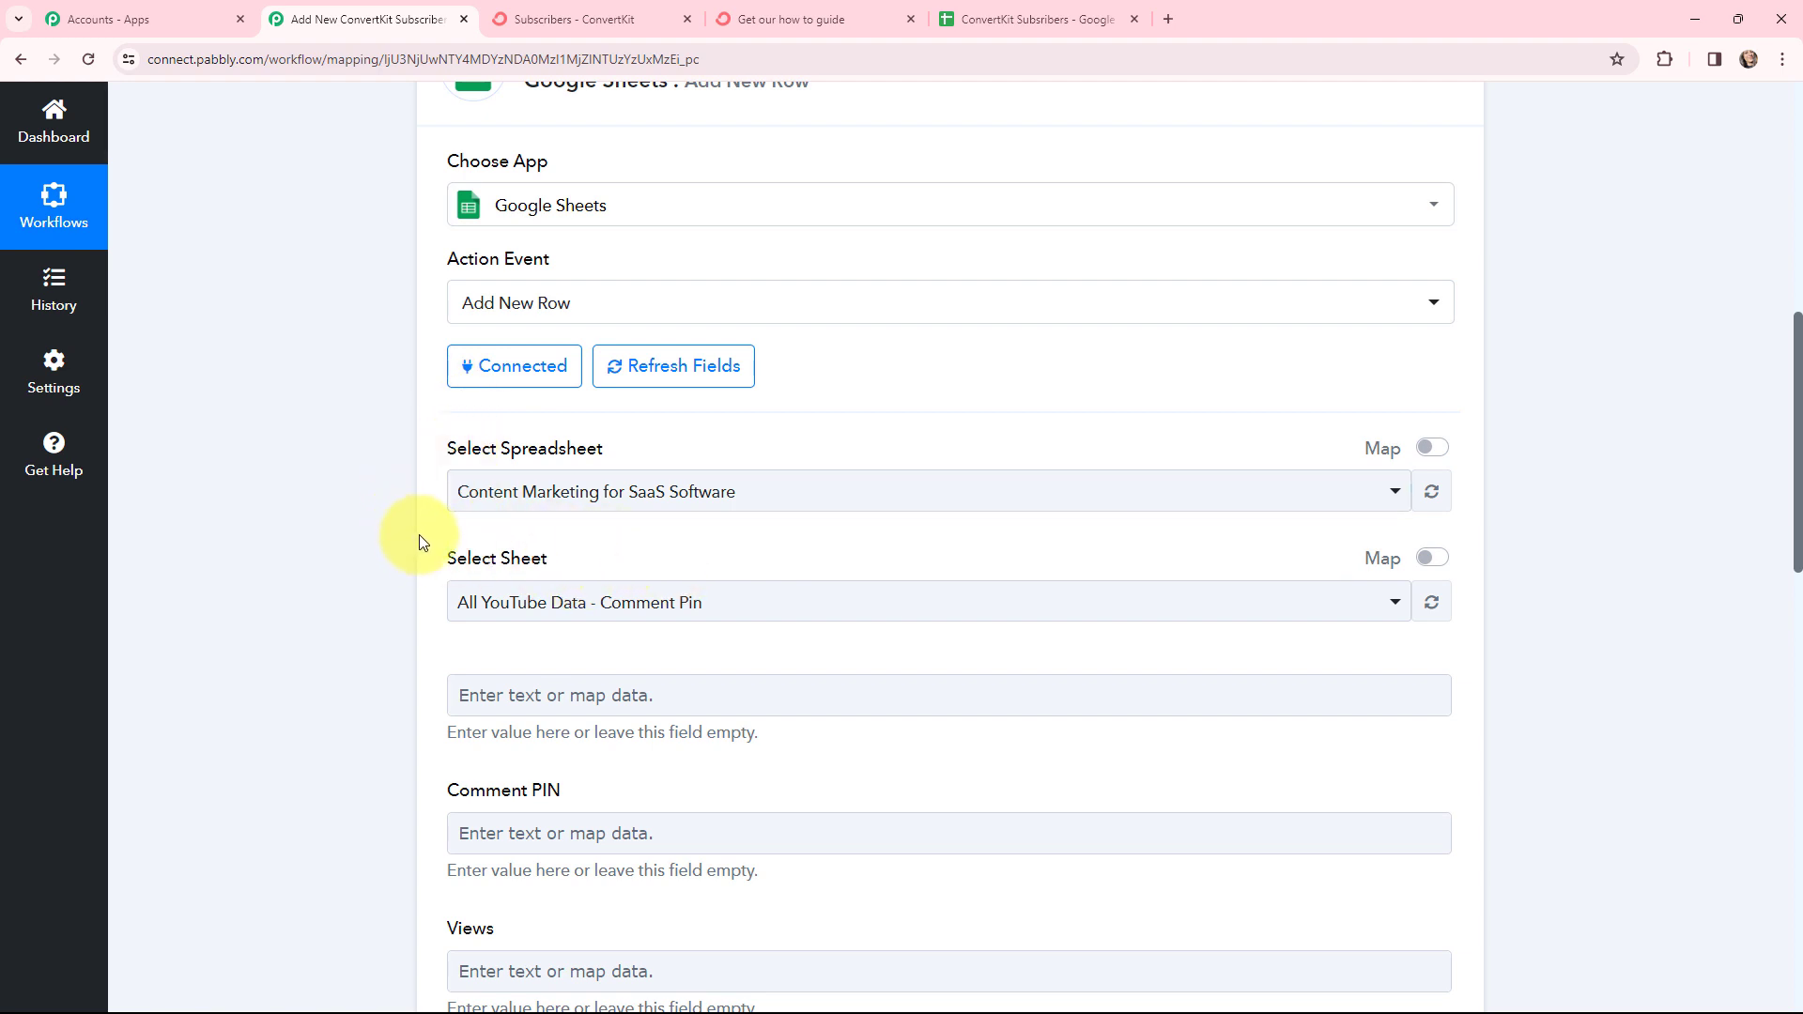
{"action": "left_click", "coordinate": [1032, 19]}
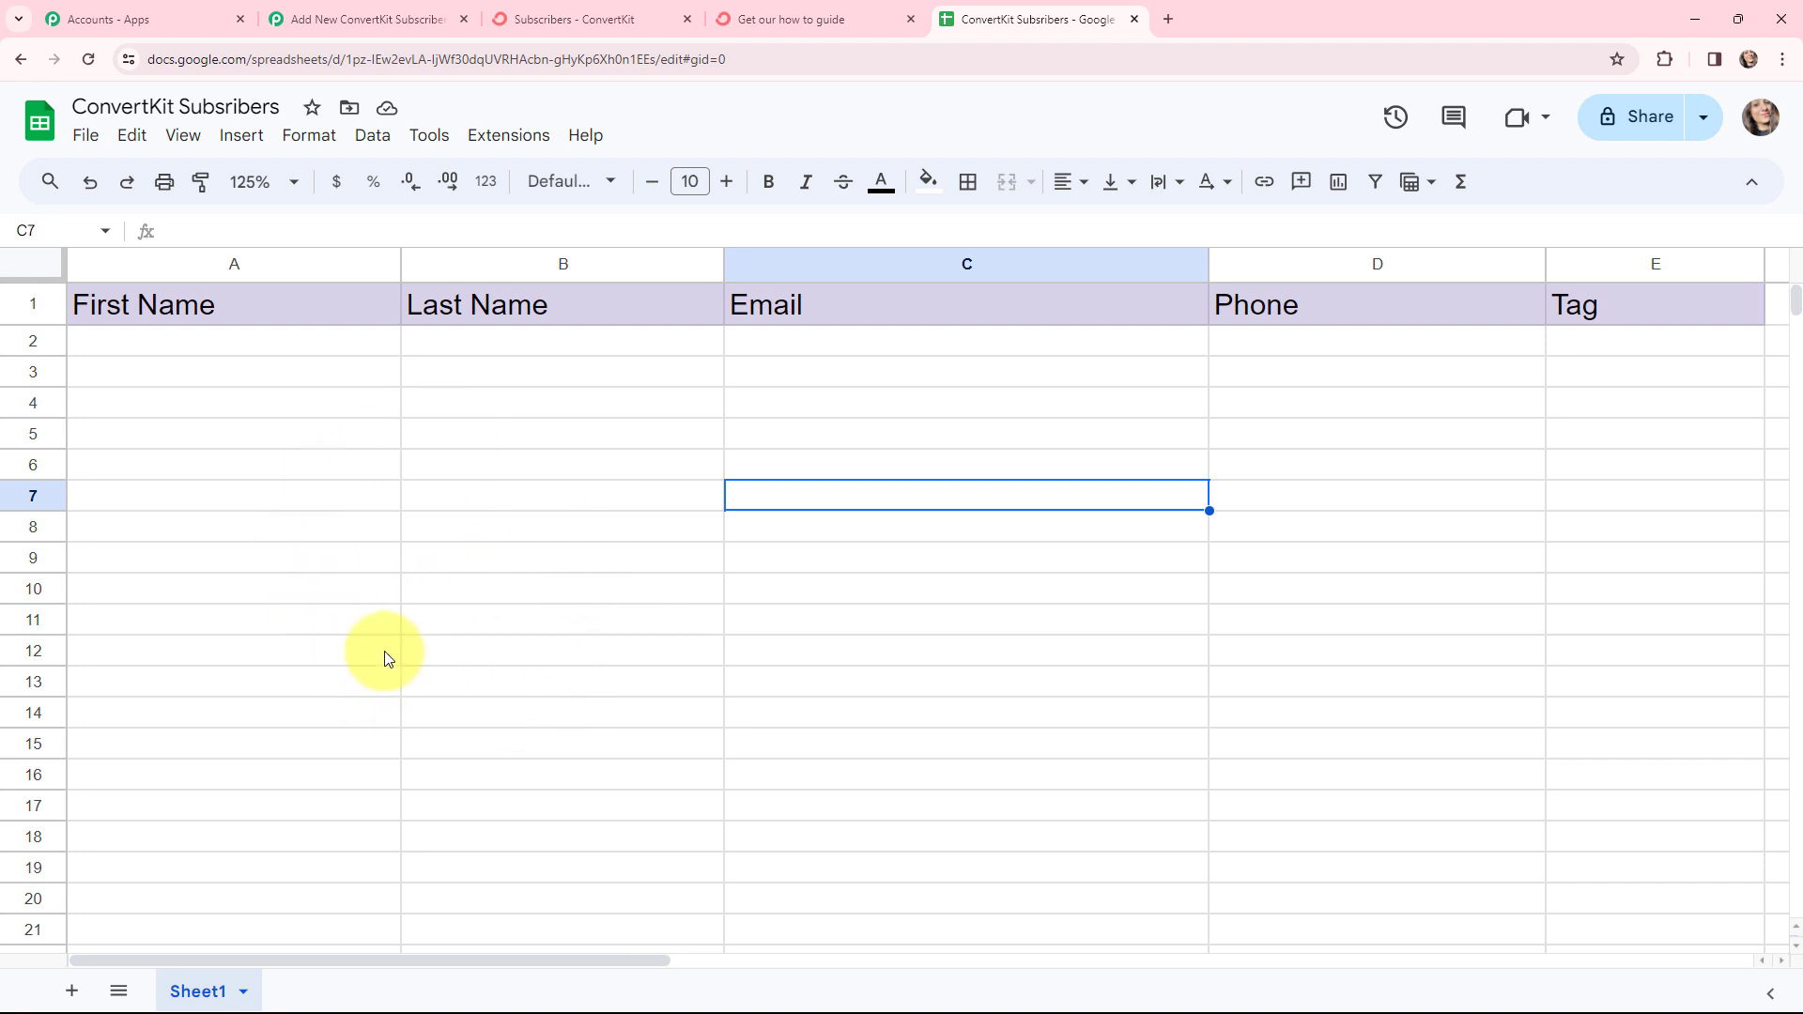
{"action": "key", "text": "ctrl+2"}
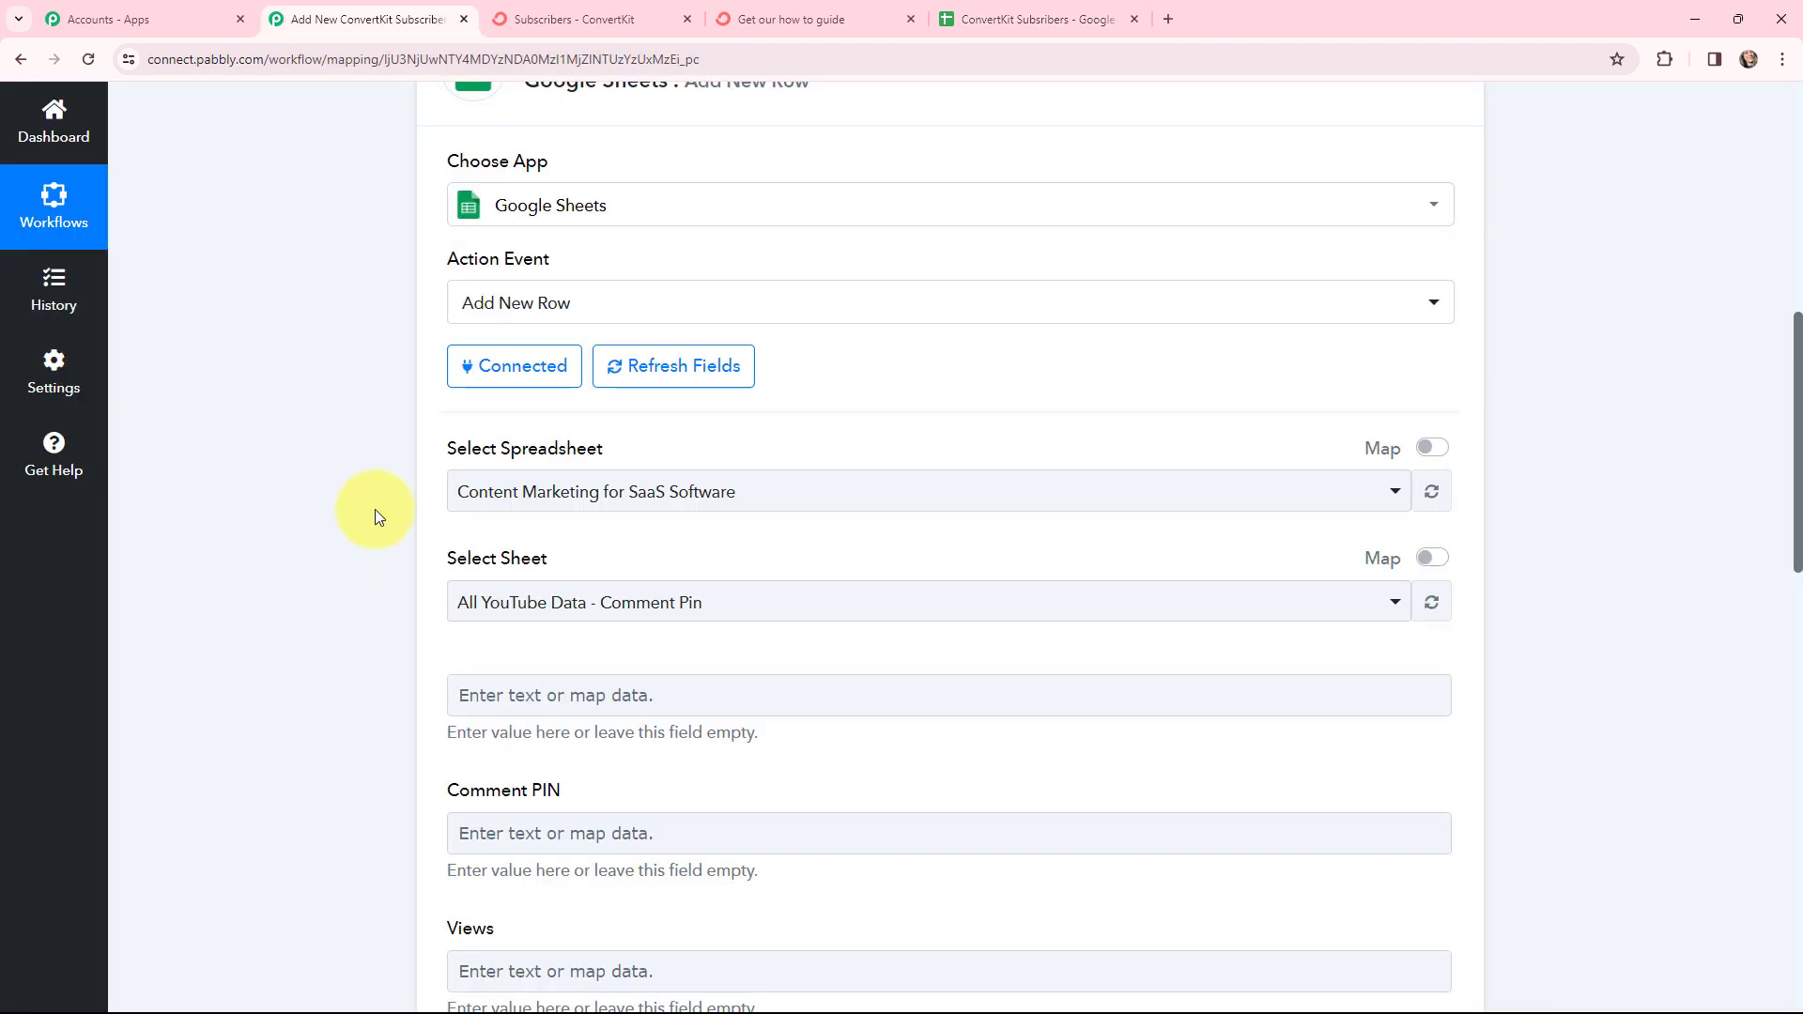
{"action": "left_click", "coordinate": [523, 491]}
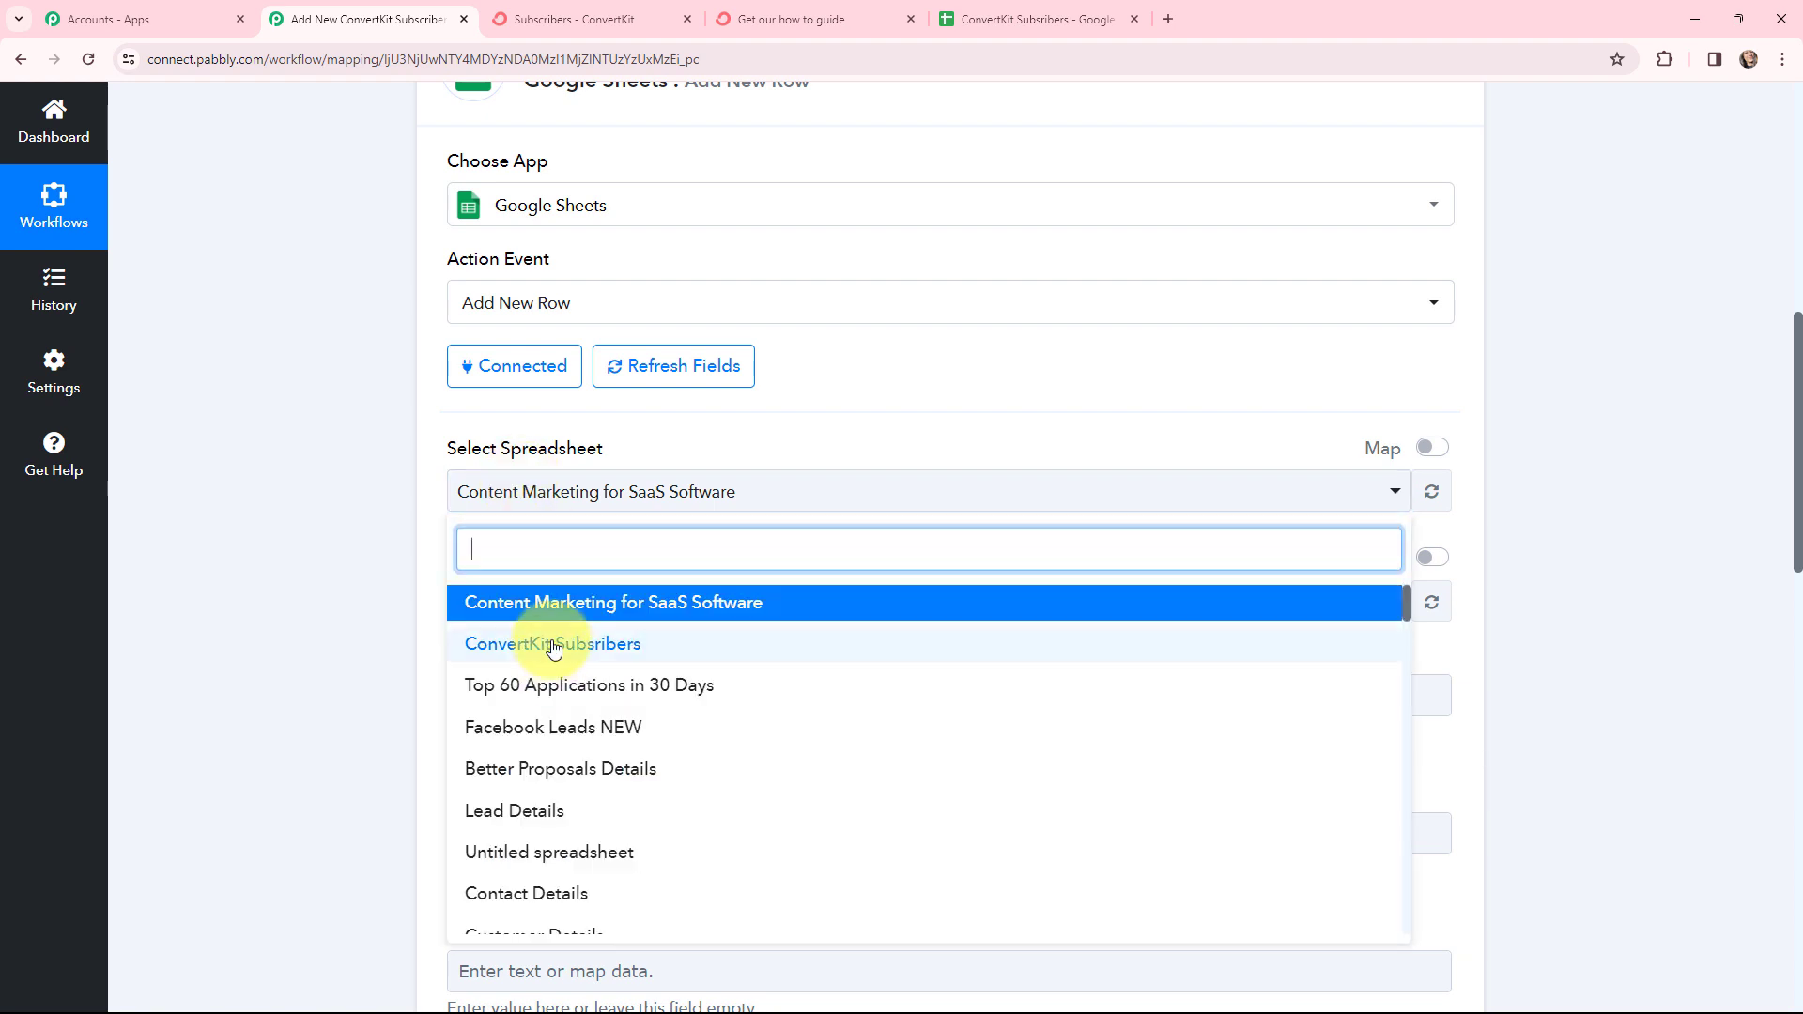
{"action": "left_click", "coordinate": [487, 644]}
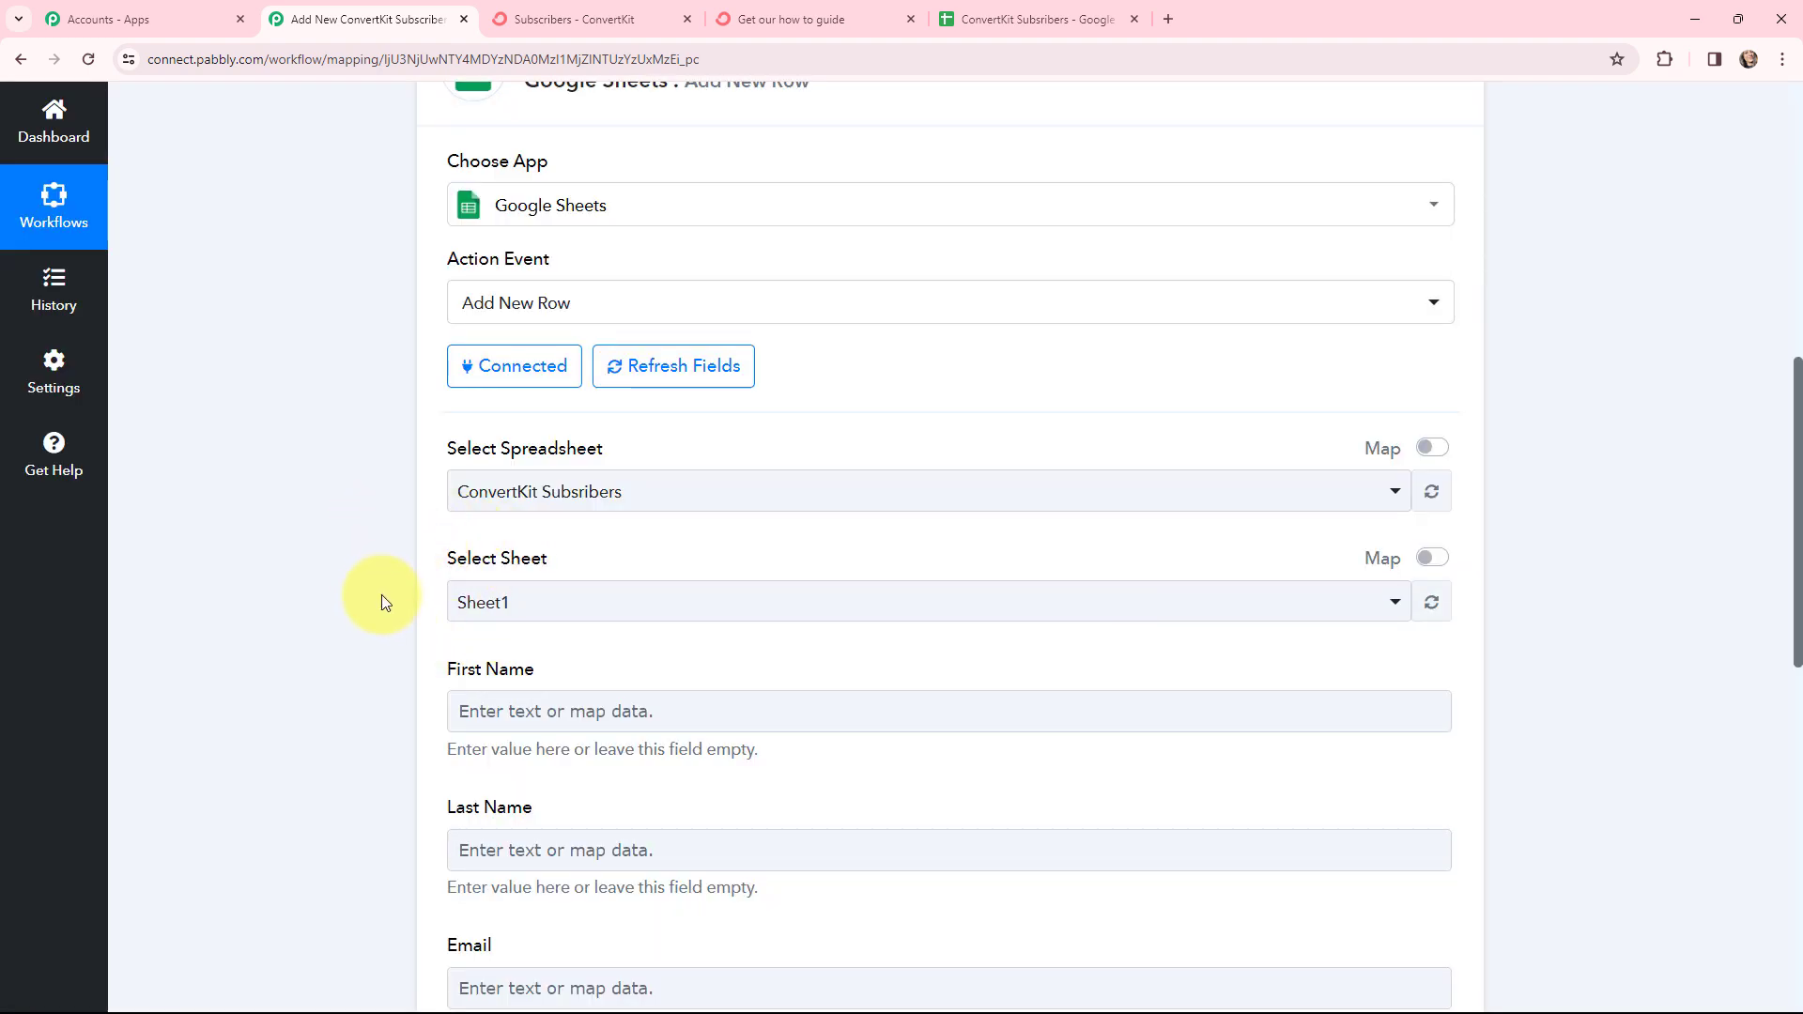
Map the row's First Name and Last Name to the trigger's Subscriber First Name and Subscriber Fields Last Name
{"action": "scroll", "coordinate": [385, 561], "scroll_direction": "down", "scroll_amount": 3}
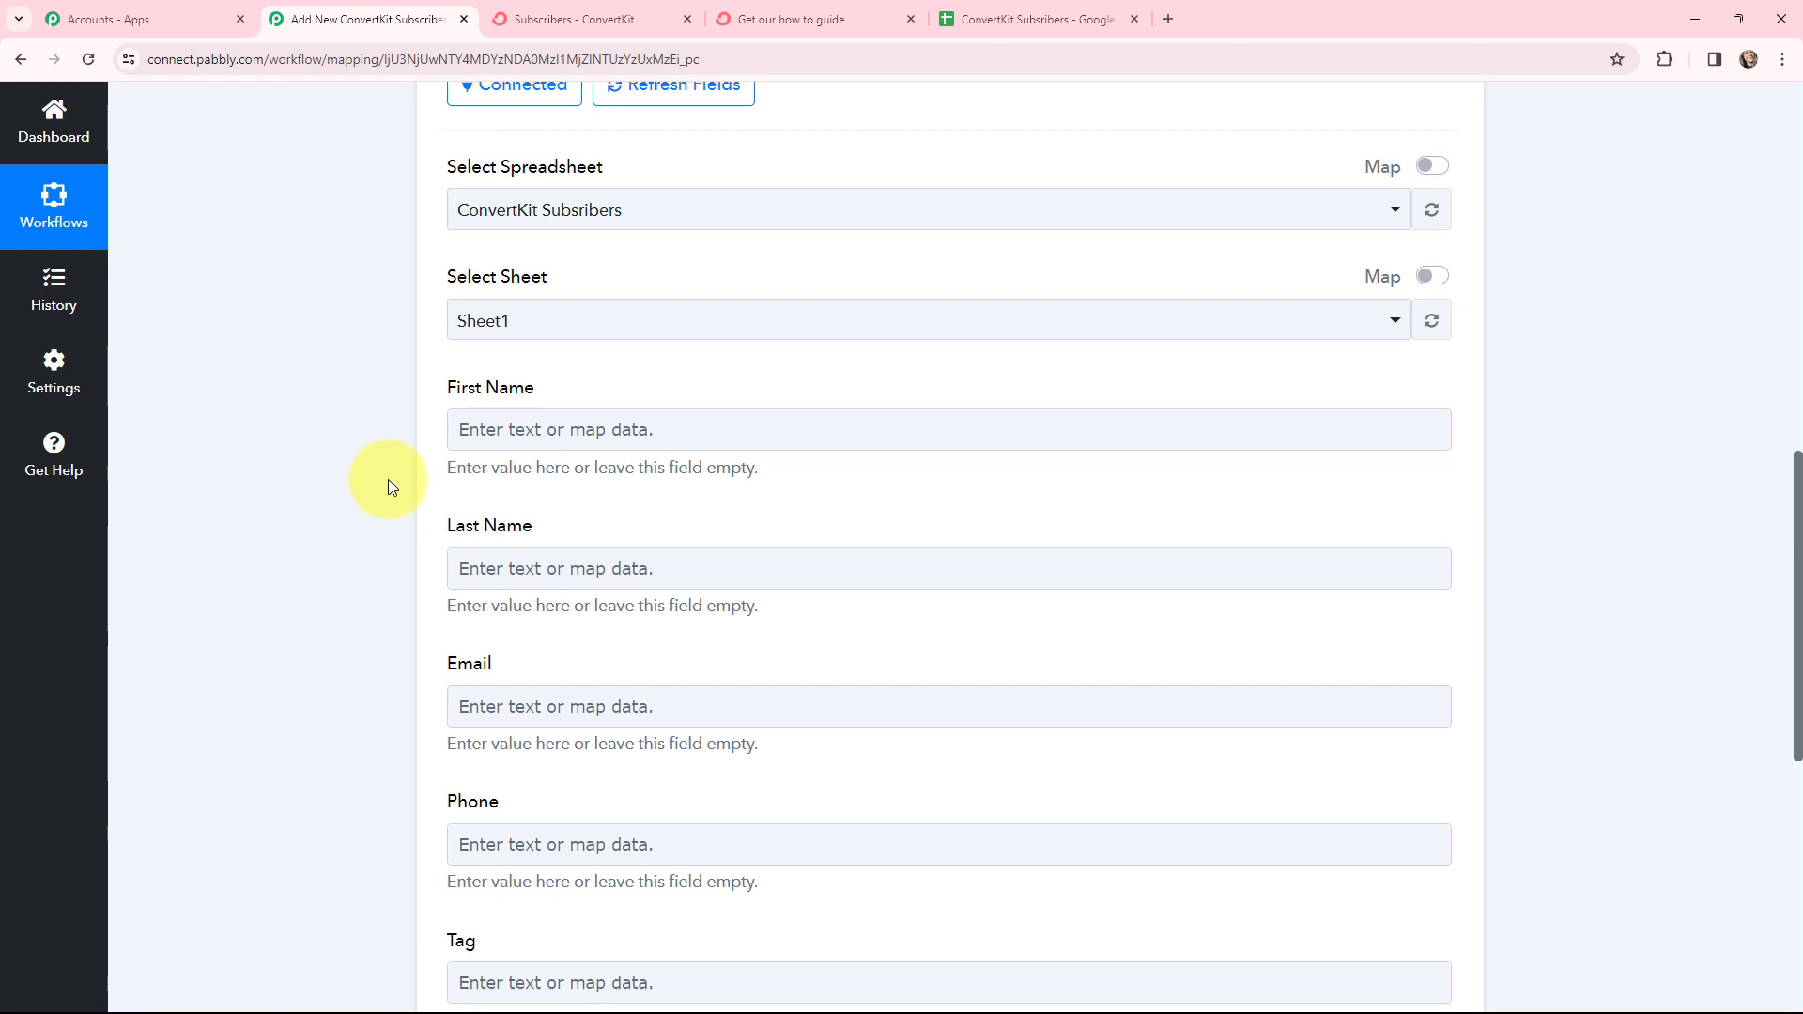
{"action": "scroll", "coordinate": [391, 483], "scroll_direction": "down", "scroll_amount": 1}
{"action": "left_click", "coordinate": [576, 335]}
{"action": "left_click", "coordinate": [634, 507]}
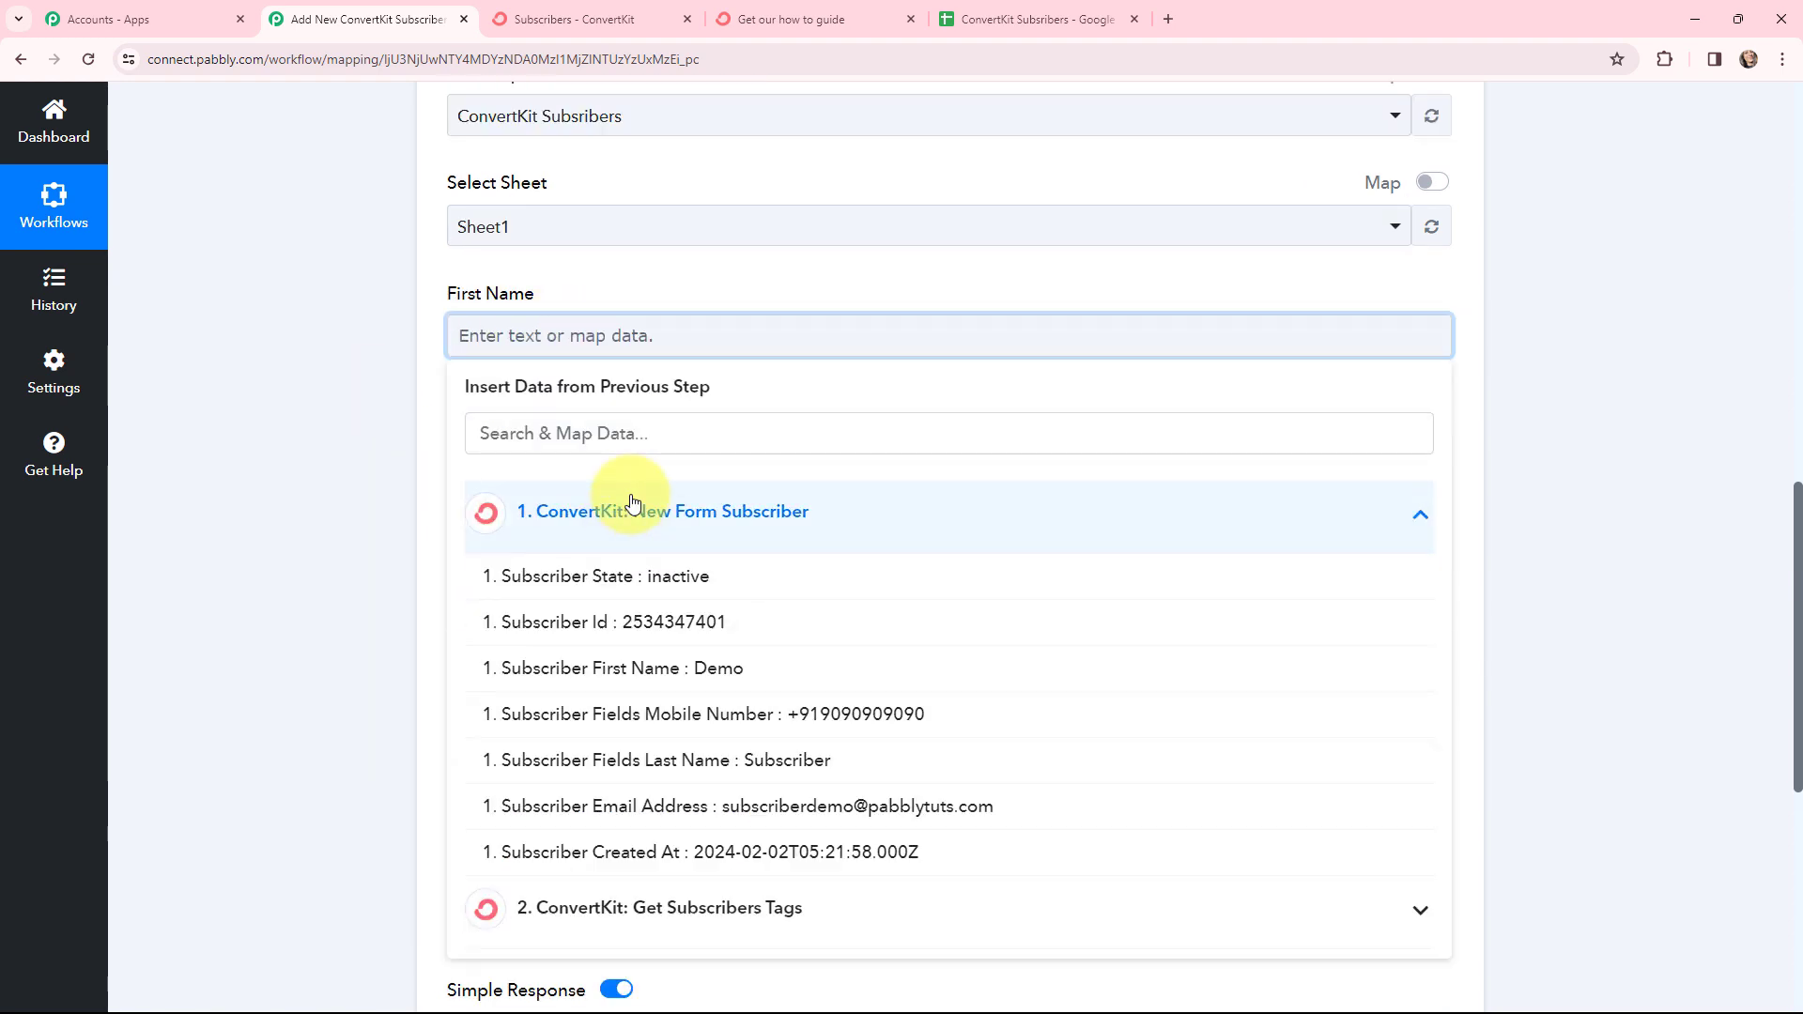
{"action": "left_click", "coordinate": [704, 670]}
{"action": "left_click", "coordinate": [451, 429]}
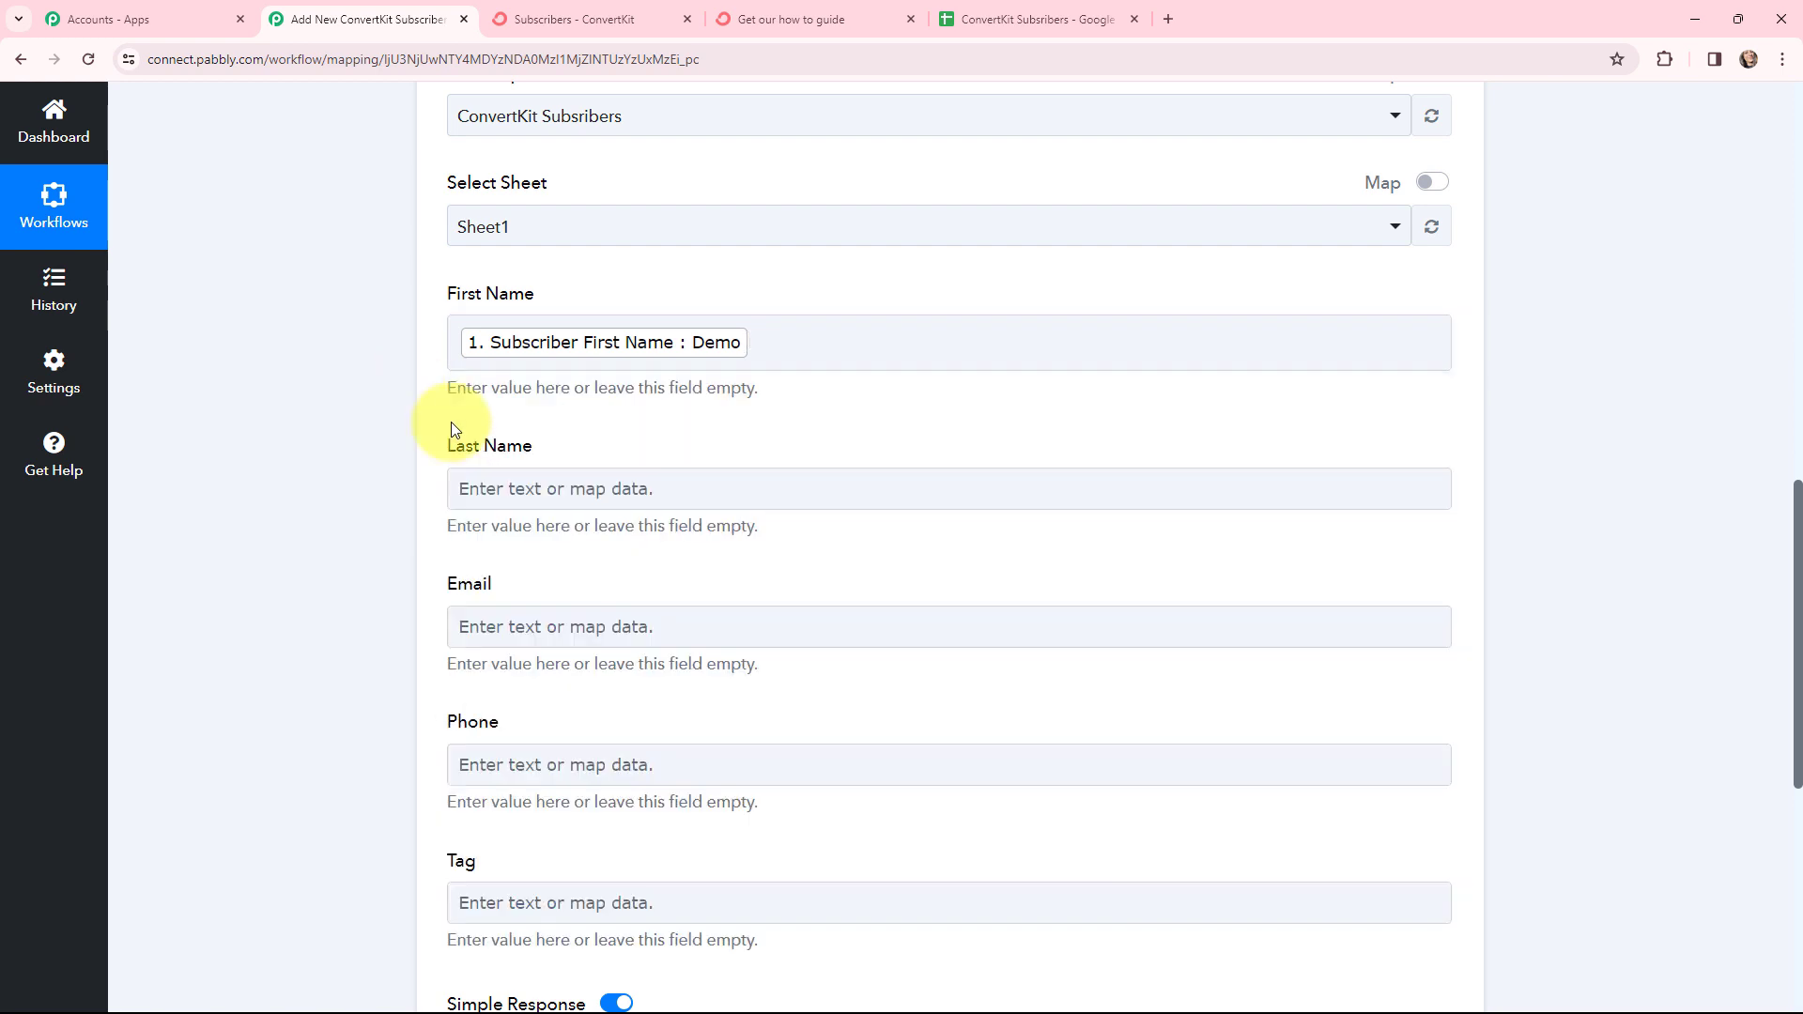
{"action": "left_click", "coordinate": [451, 488]}
{"action": "left_click", "coordinate": [644, 663]}
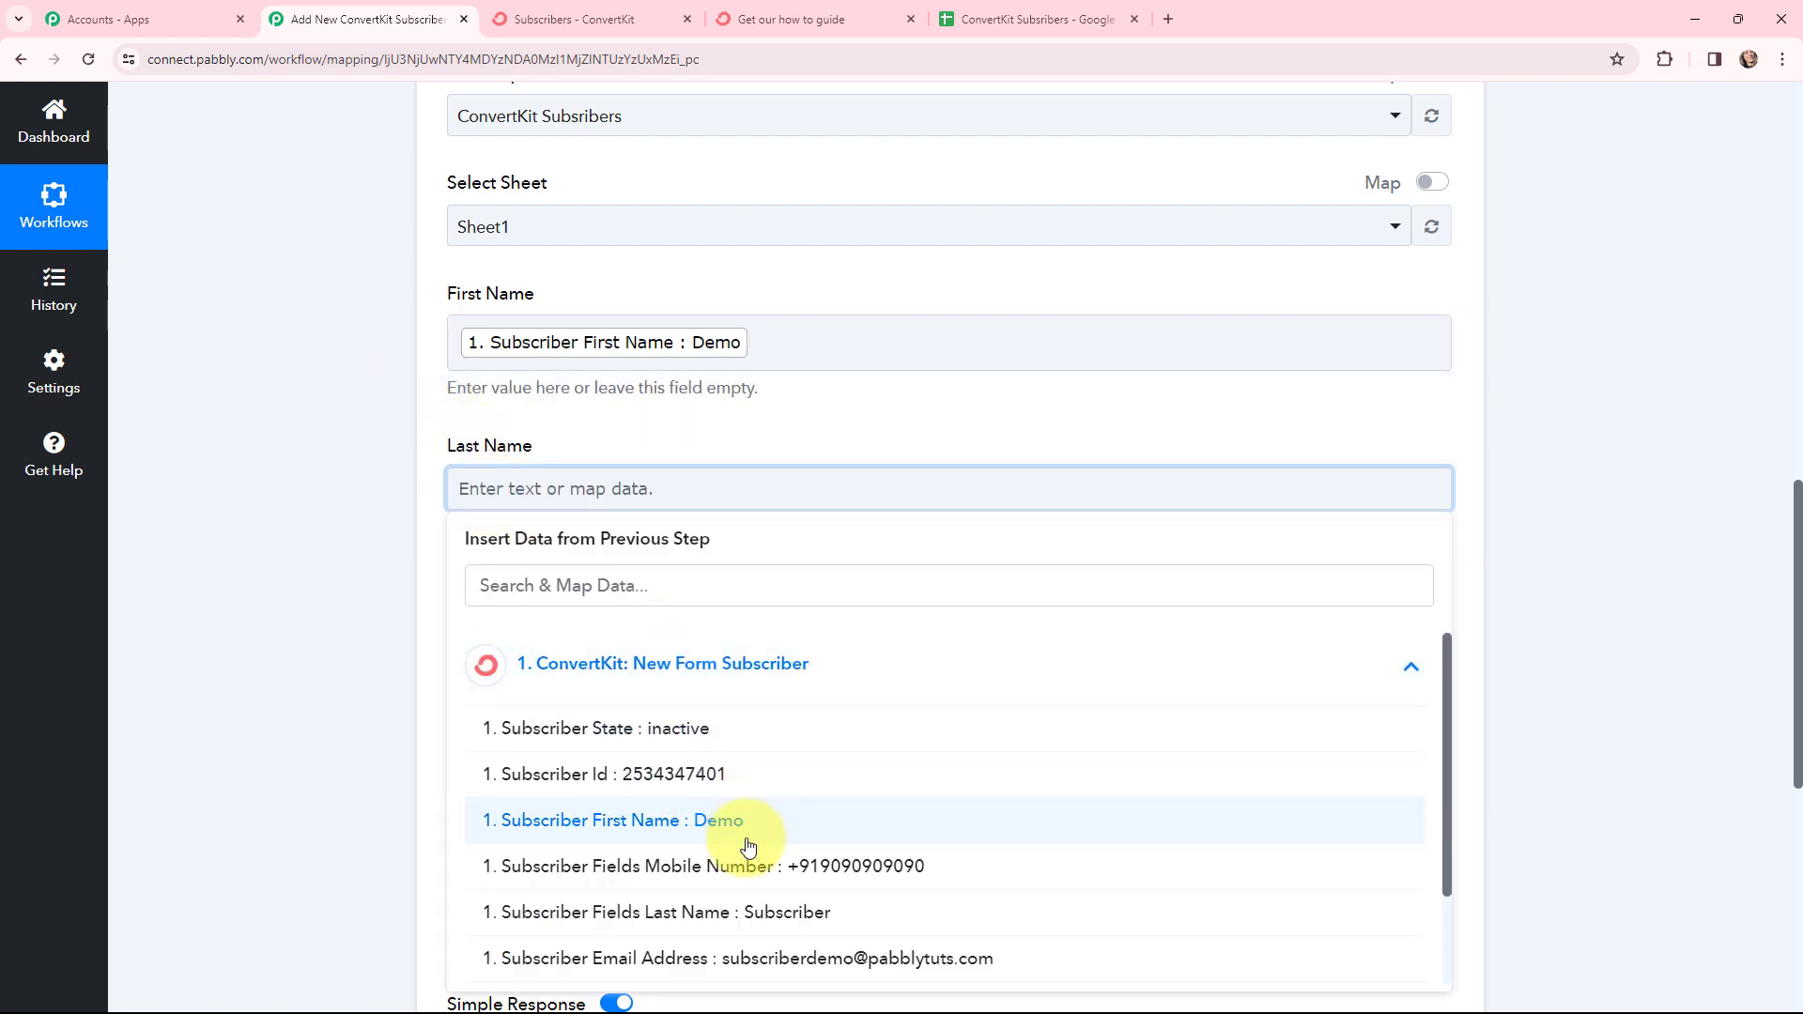
{"action": "left_click", "coordinate": [759, 910]}
{"action": "left_click", "coordinate": [745, 414]}
Map the row's Email and Phone to the trigger's Subscriber Email Address and Subscriber Fields Mobile Number
{"action": "scroll", "coordinate": [779, 411], "scroll_direction": "down", "scroll_amount": 3}
{"action": "left_click", "coordinate": [654, 355]}
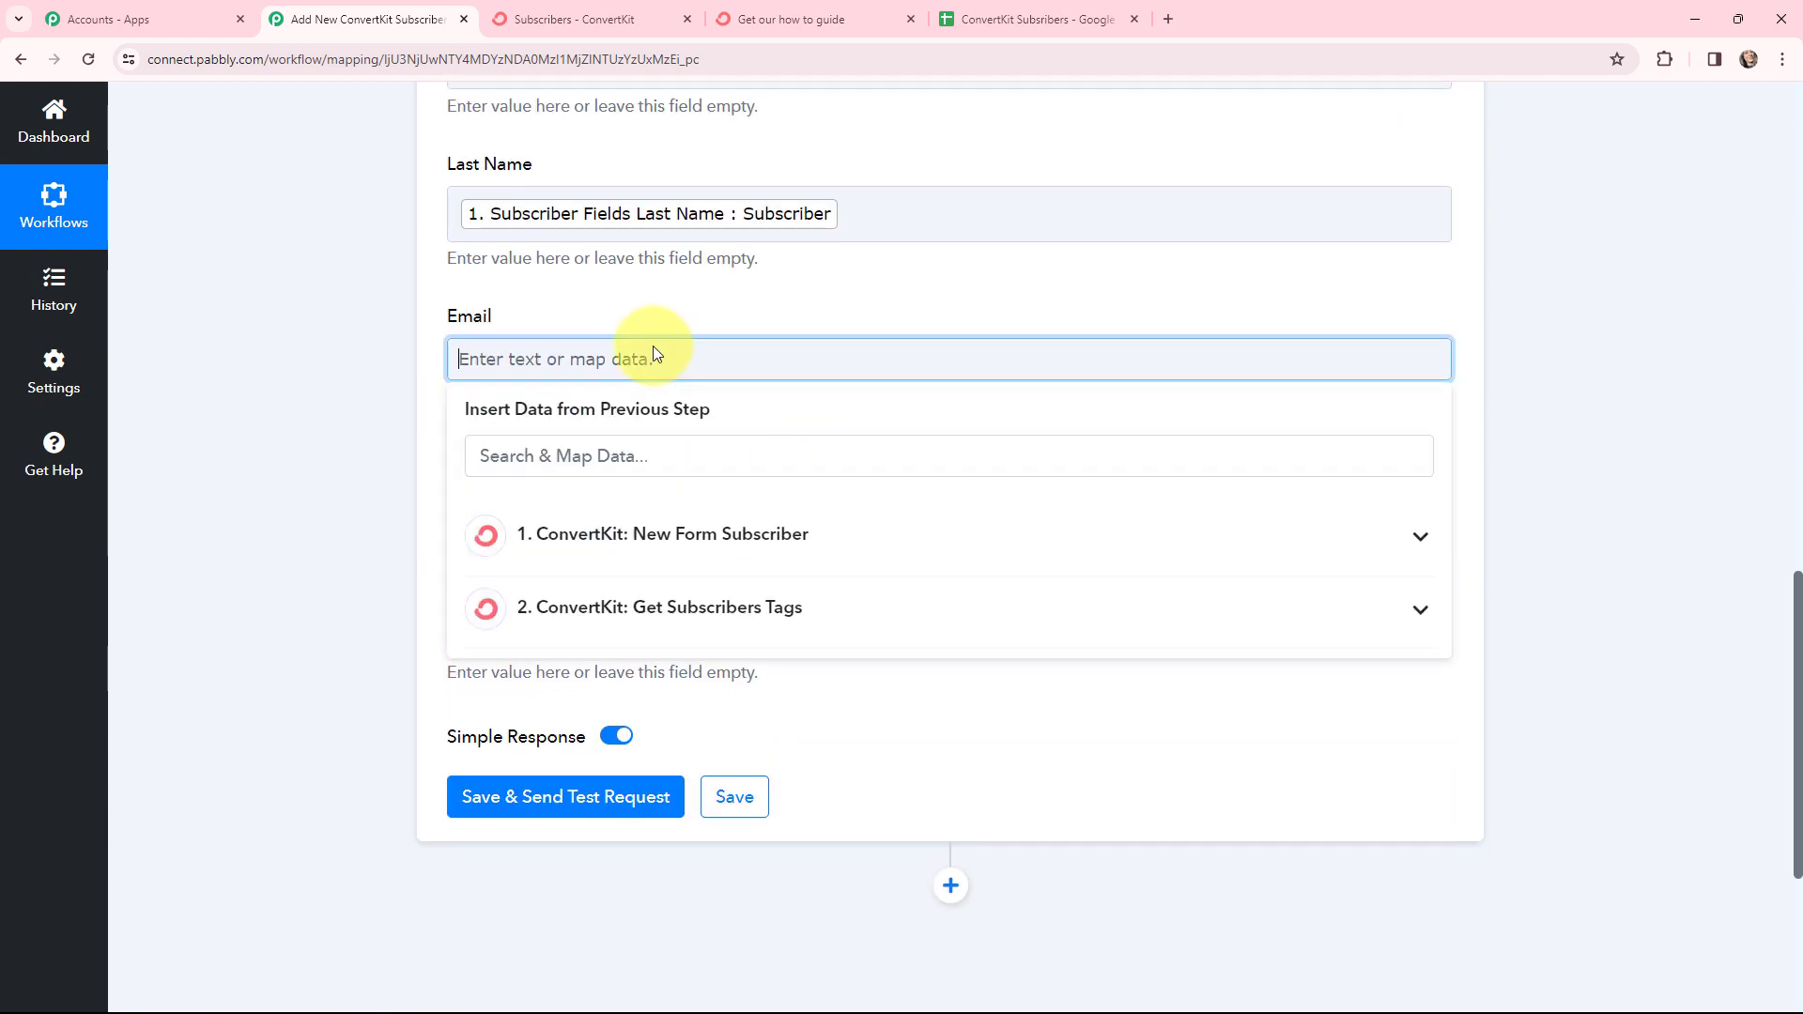
{"action": "left_click", "coordinate": [693, 545]}
{"action": "left_click", "coordinate": [825, 828]}
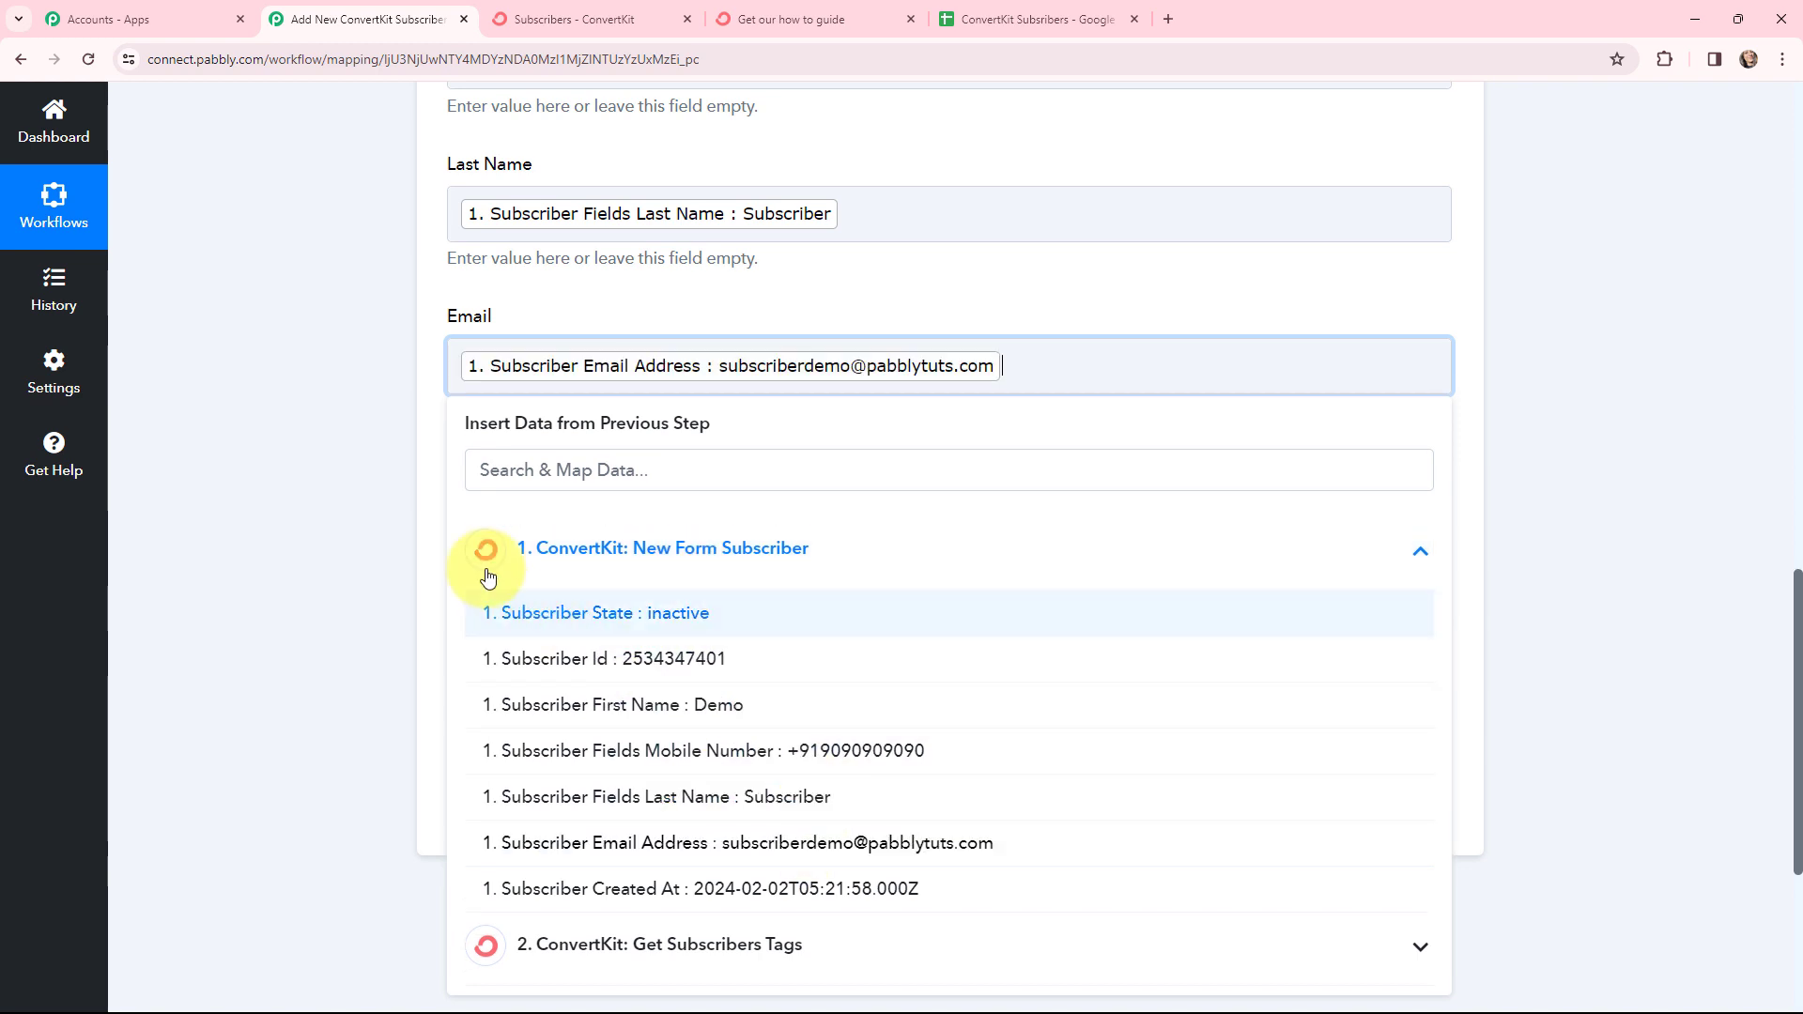
{"action": "left_click", "coordinate": [583, 604]}
{"action": "left_click", "coordinate": [591, 503]}
{"action": "left_click", "coordinate": [644, 686]}
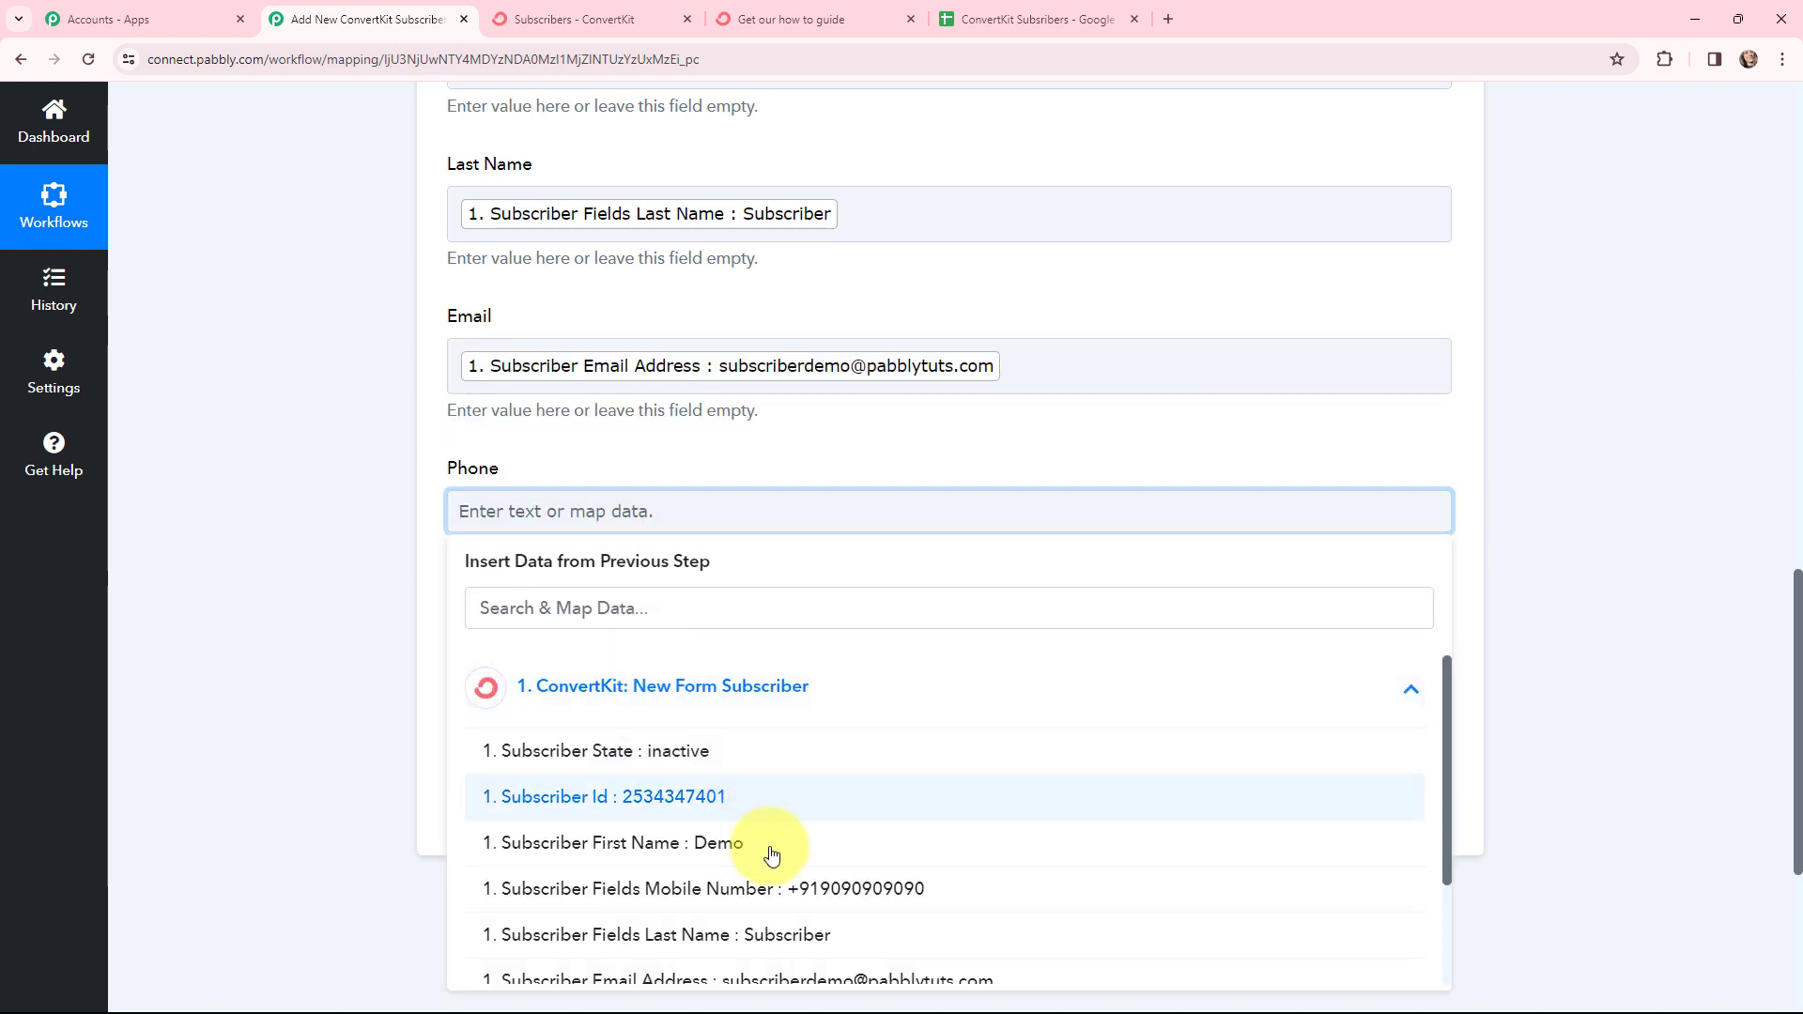
{"action": "left_click", "coordinate": [752, 887]}
Map the row's Tag to Tags 0 Name from the Get Subscribers Tags action
{"action": "left_click", "coordinate": [484, 669]}
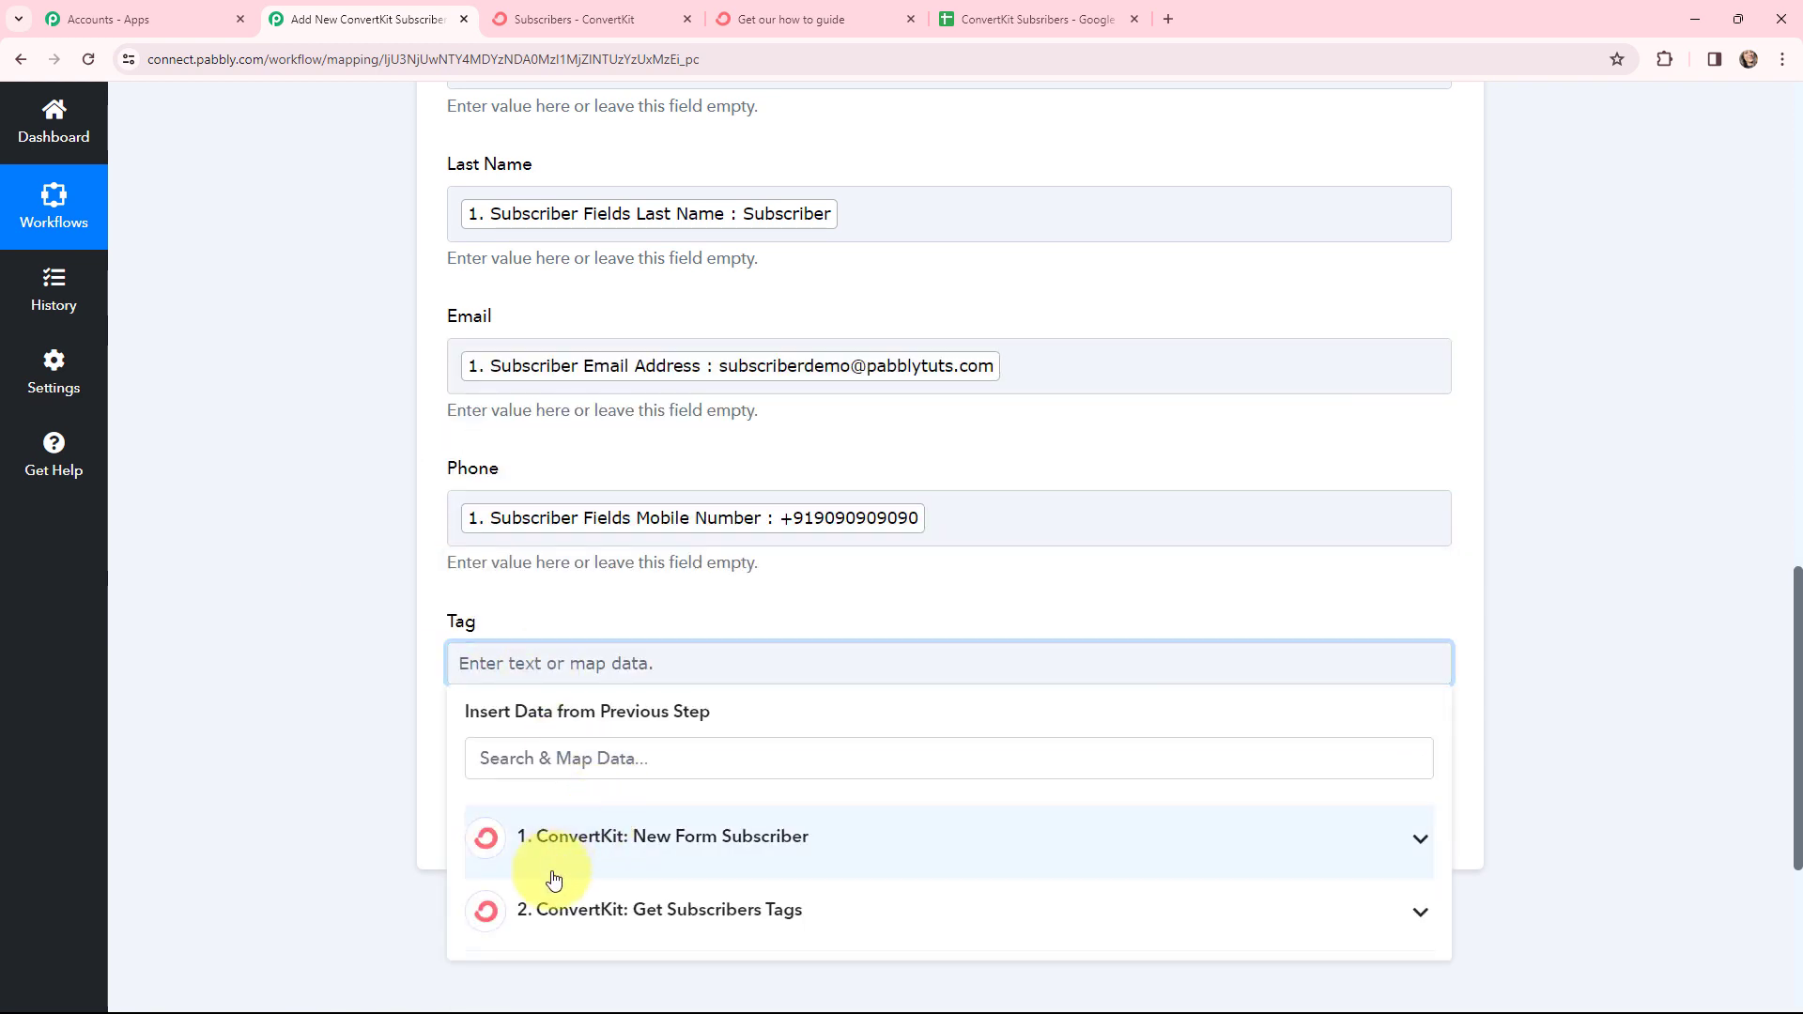
{"action": "left_click", "coordinate": [526, 909]}
{"action": "scroll", "coordinate": [792, 636], "scroll_direction": "down", "scroll_amount": 2}
{"action": "left_click", "coordinate": [601, 831]}
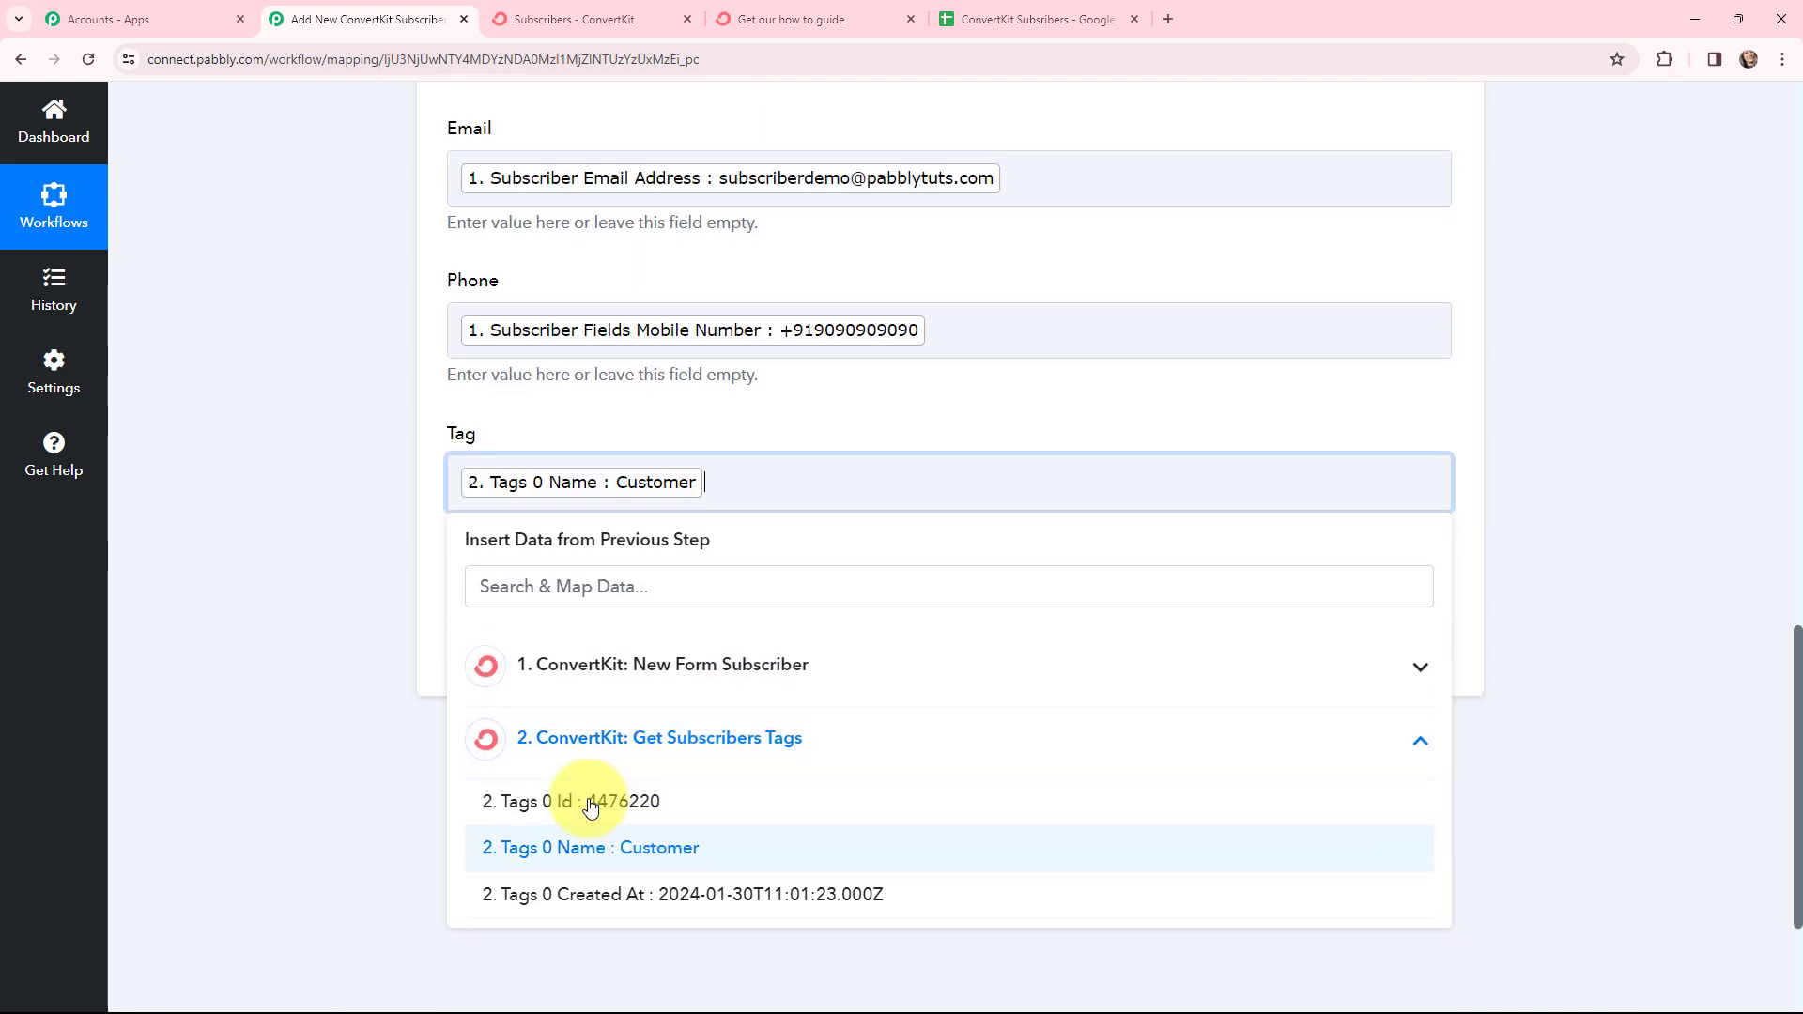
{"action": "left_click", "coordinate": [311, 437]}
Review the mapped row fields, then save the Google Sheets action with a test request
{"action": "scroll", "coordinate": [313, 431], "scroll_direction": "up", "scroll_amount": 3}
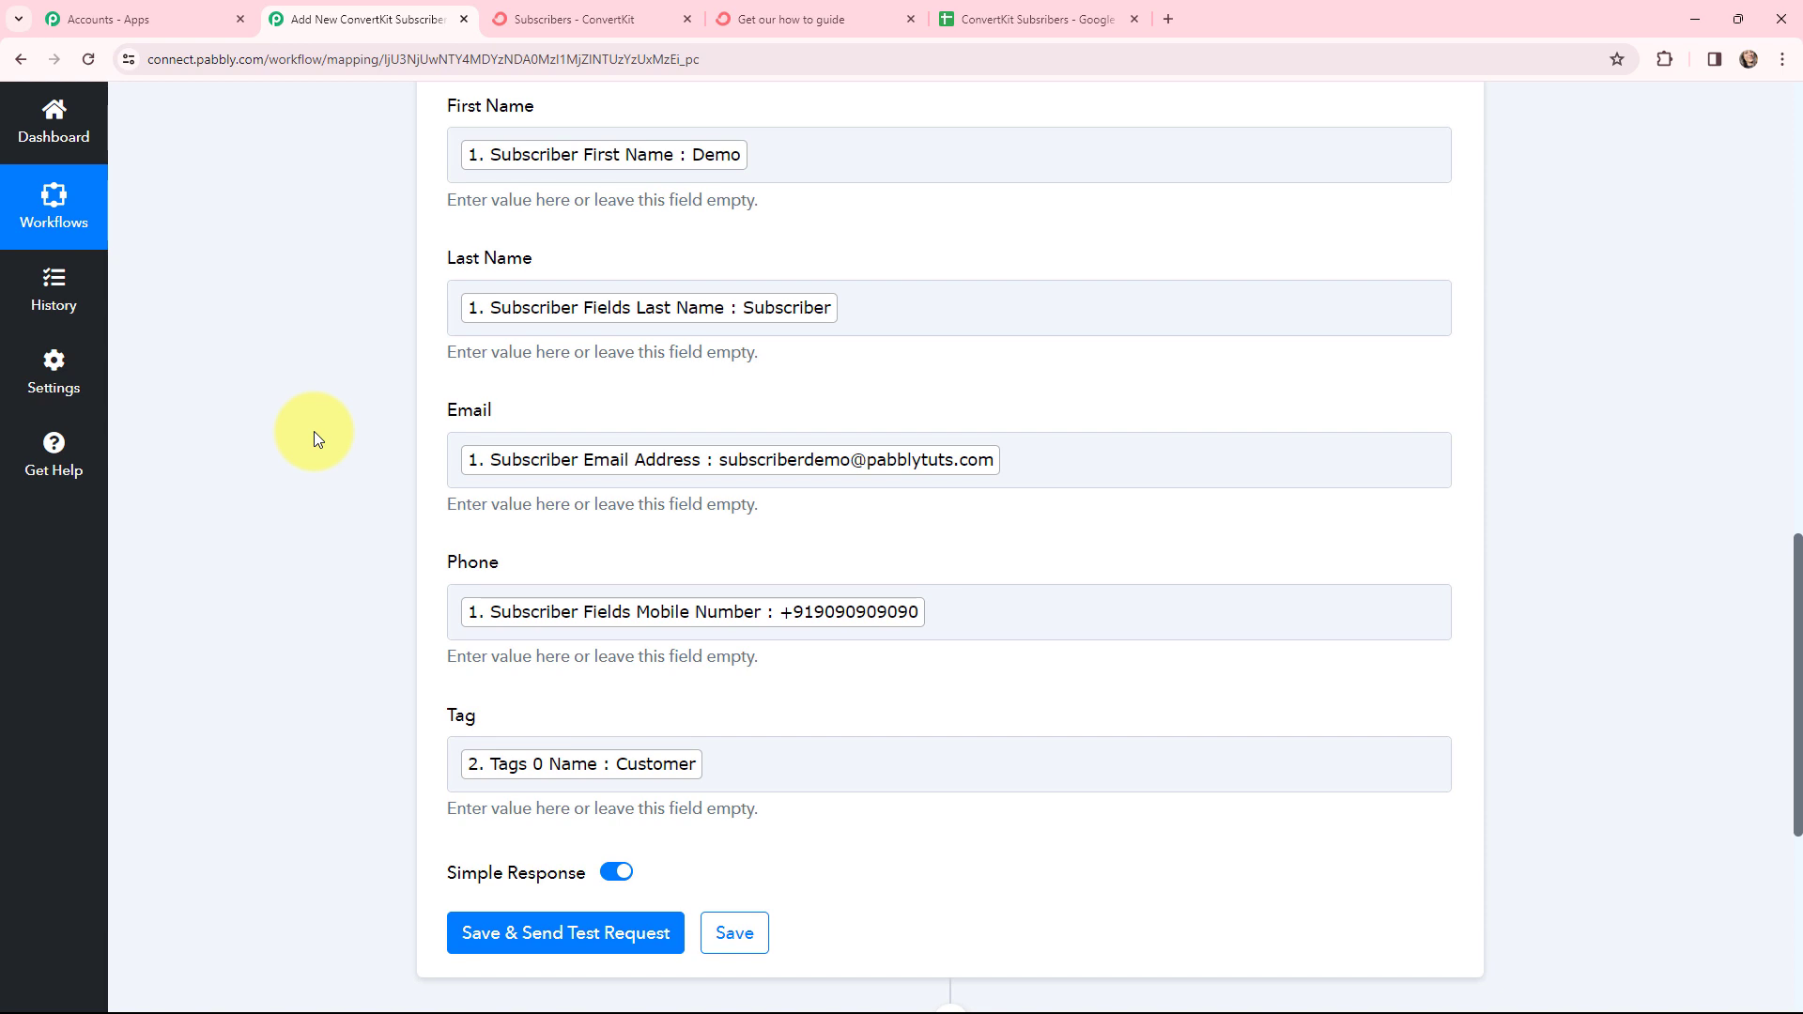
{"action": "scroll", "coordinate": [314, 431], "scroll_direction": "down", "scroll_amount": 3}
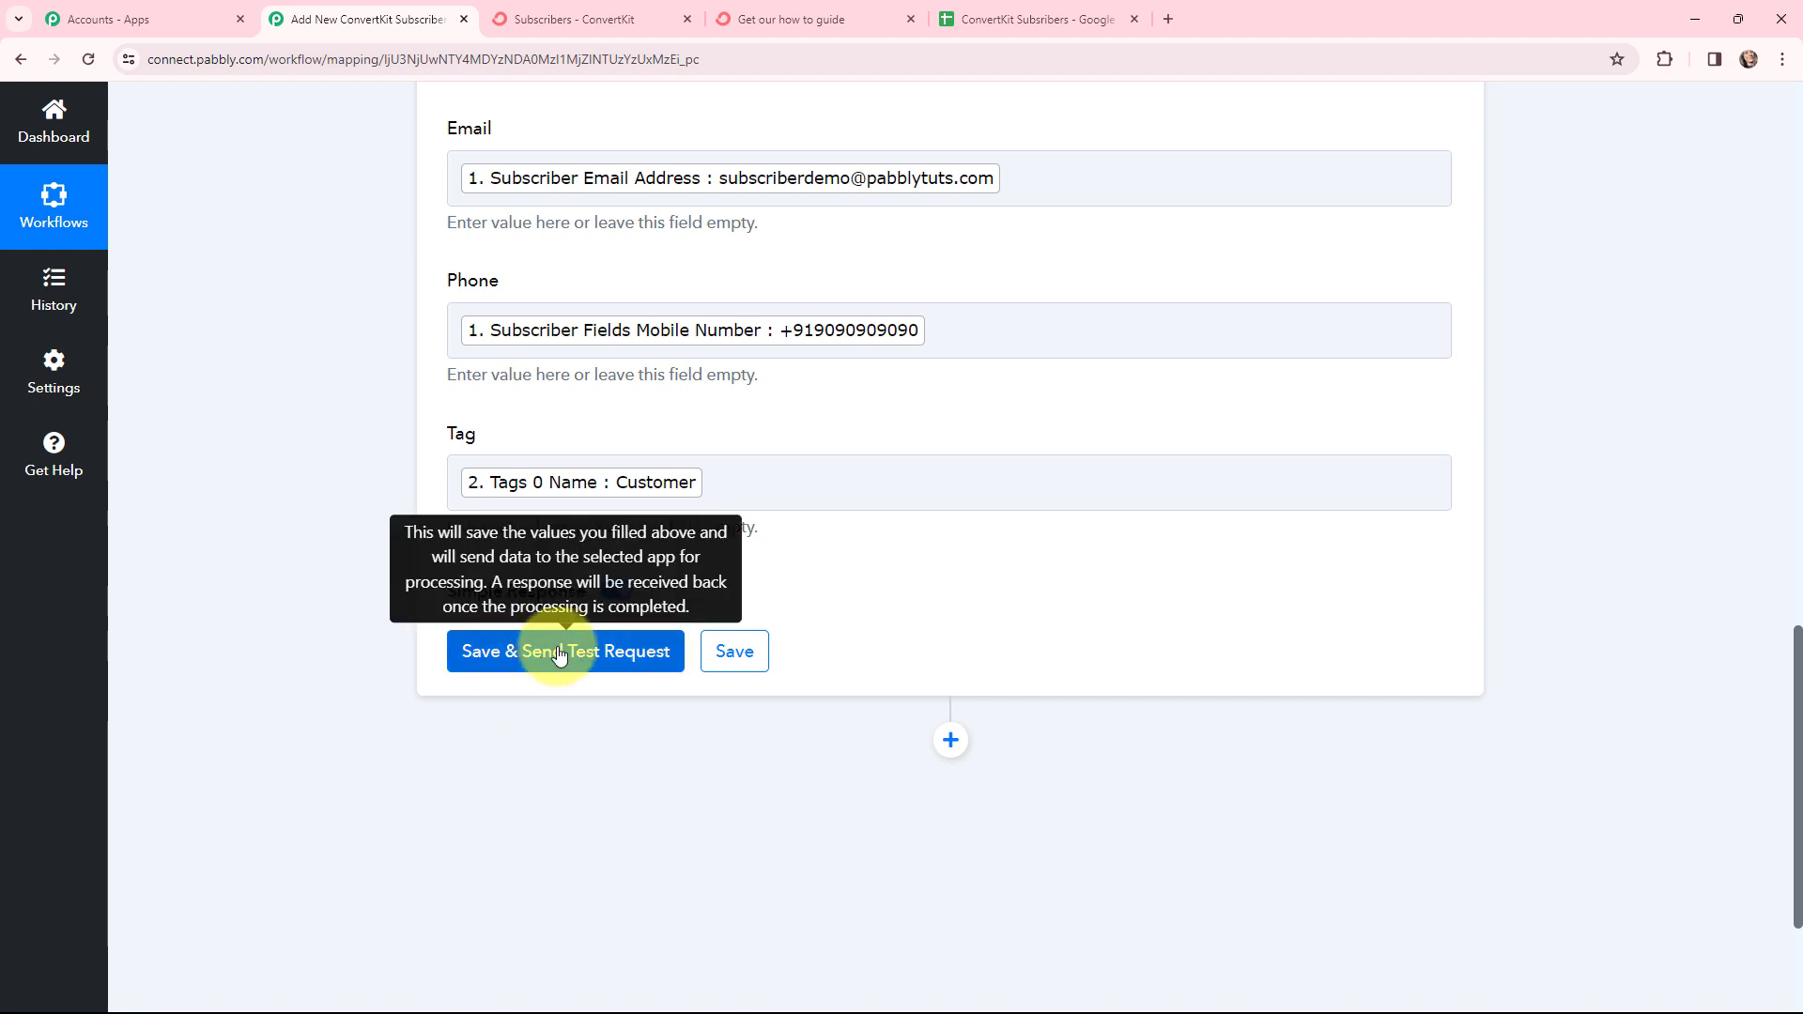
{"action": "left_click", "coordinate": [560, 655]}
{"action": "scroll", "coordinate": [1012, 531], "scroll_direction": "down", "scroll_amount": 3}
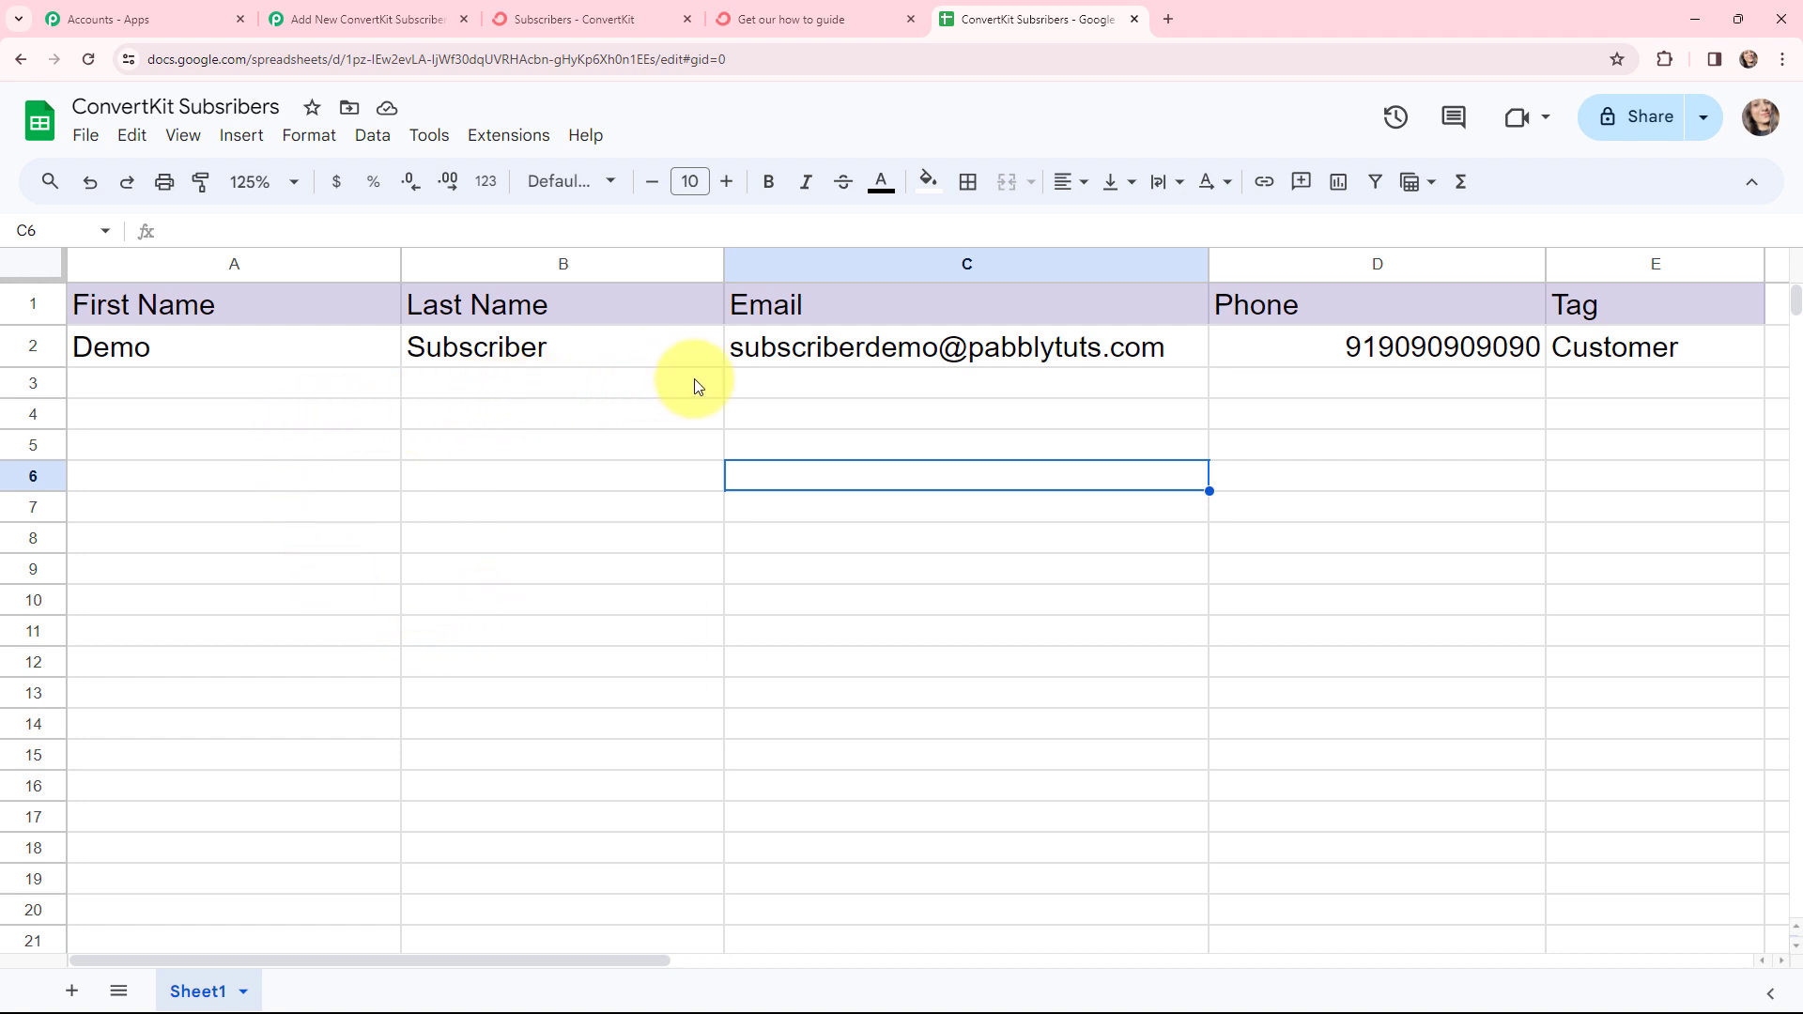
Open the newest confirmed subscriber's record in ConvertKit and compare its contact fields and tag with the added row in the Google Sheets spreadsheet
{"action": "left_click", "coordinate": [588, 11]}
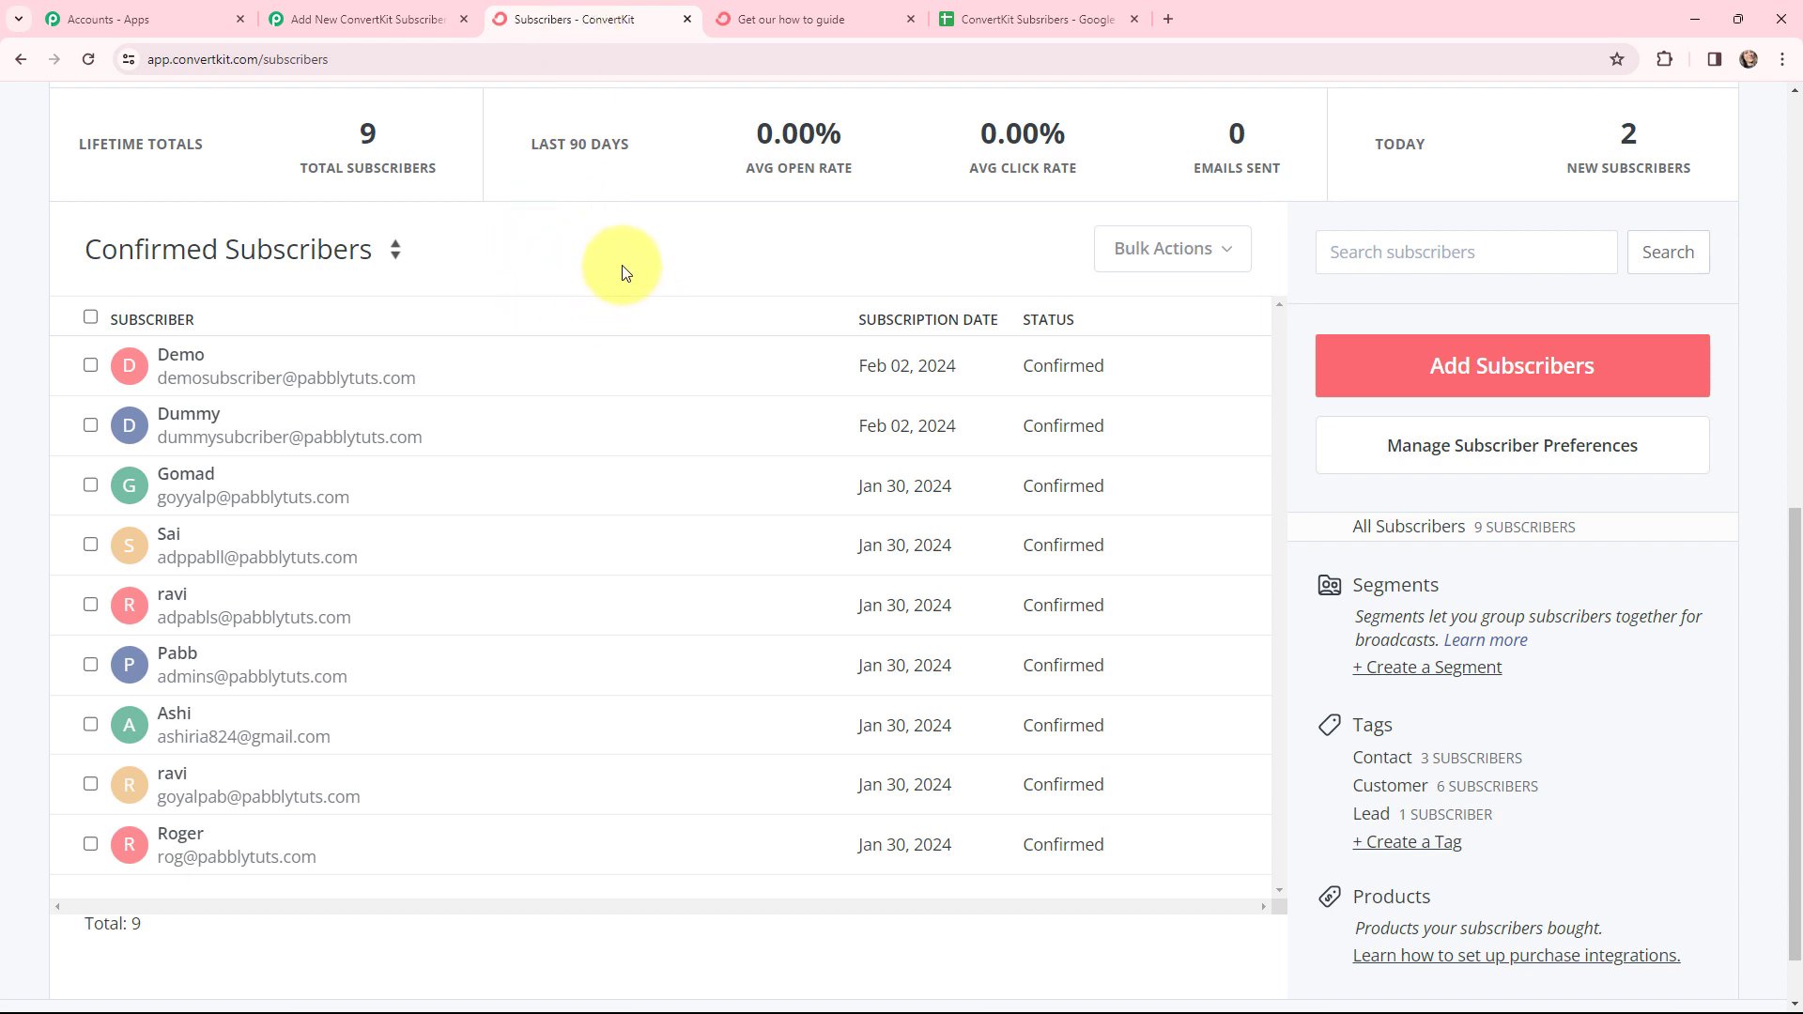
{"action": "left_click", "coordinate": [193, 361]}
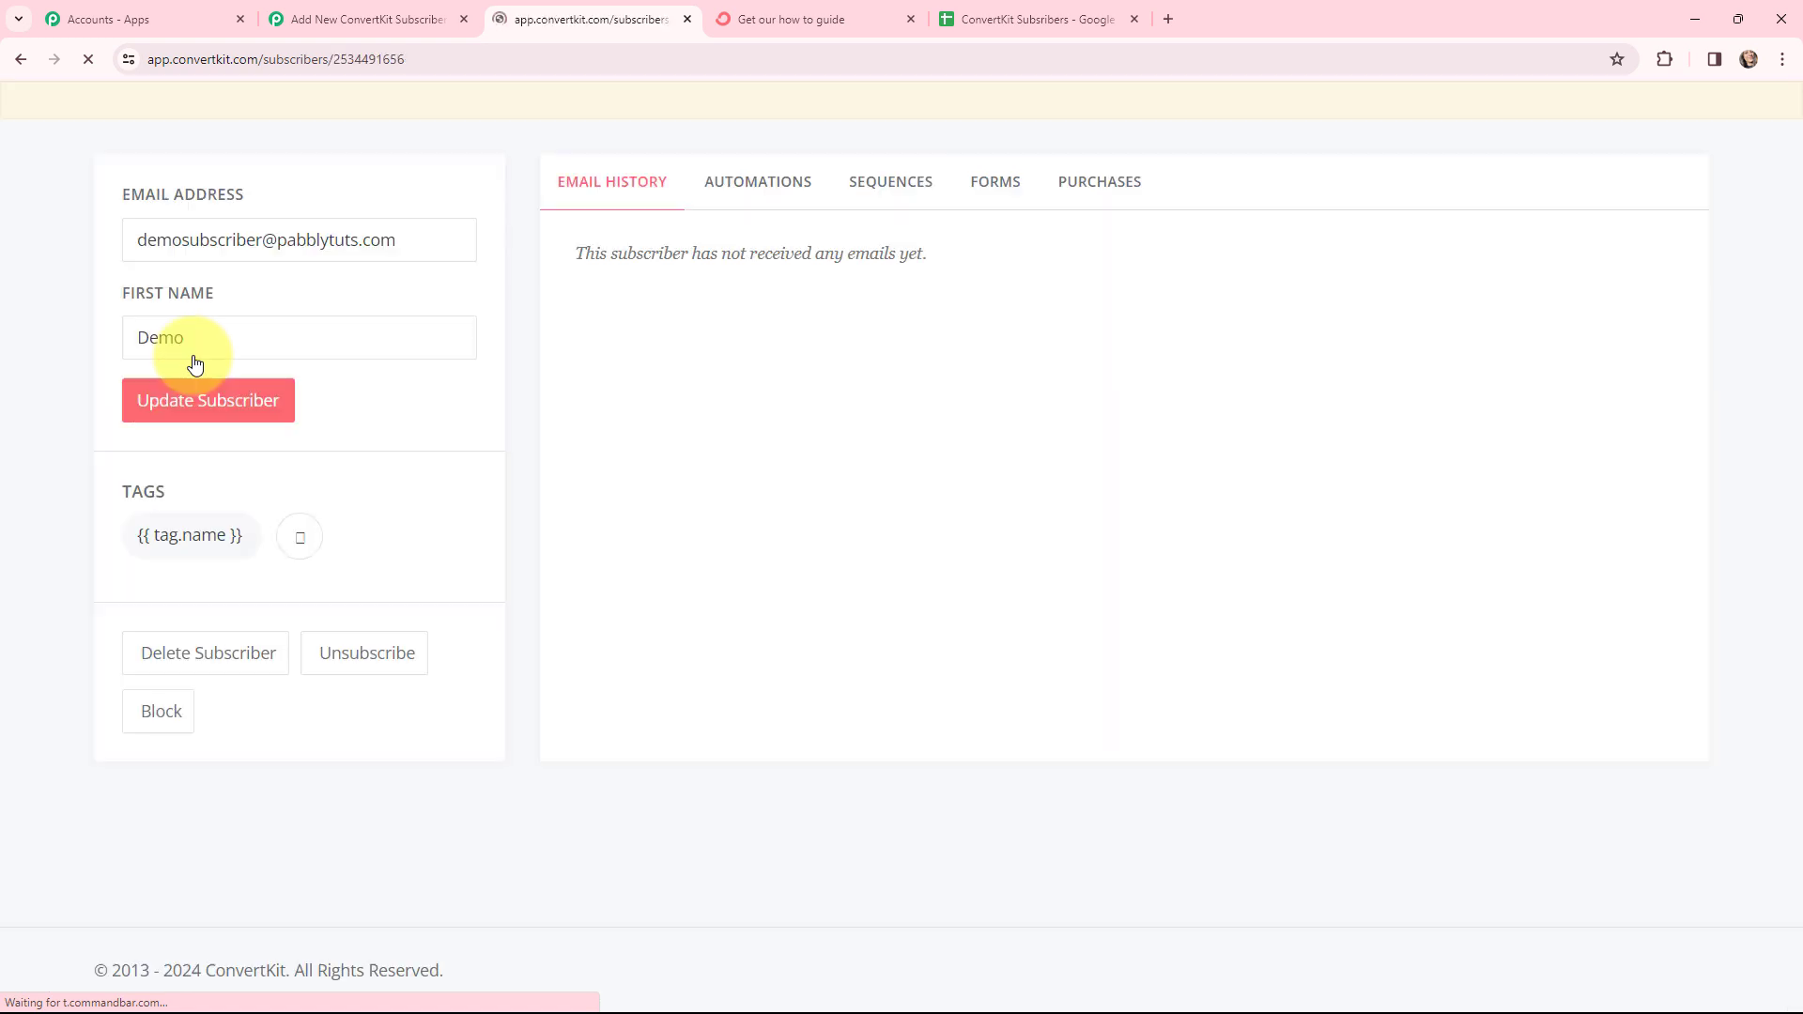
{"action": "scroll", "coordinate": [670, 522], "scroll_direction": "down", "scroll_amount": 1}
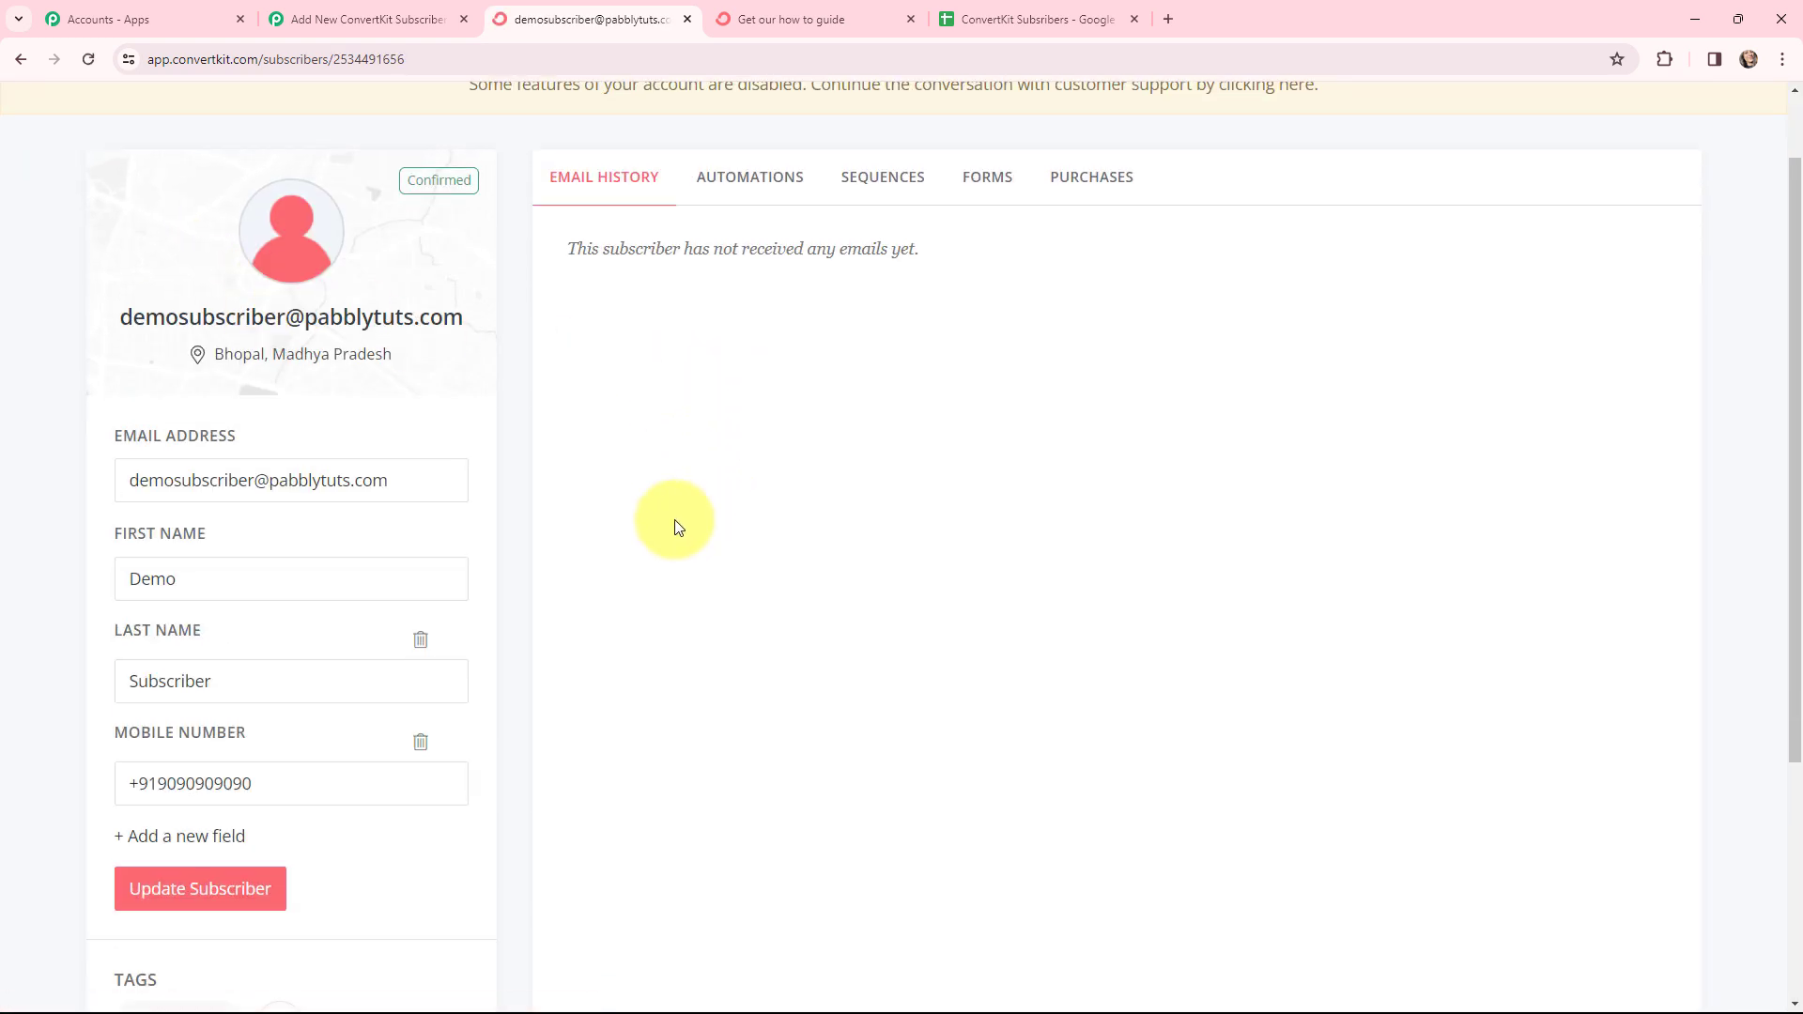
{"action": "scroll", "coordinate": [642, 509], "scroll_direction": "down", "scroll_amount": 3}
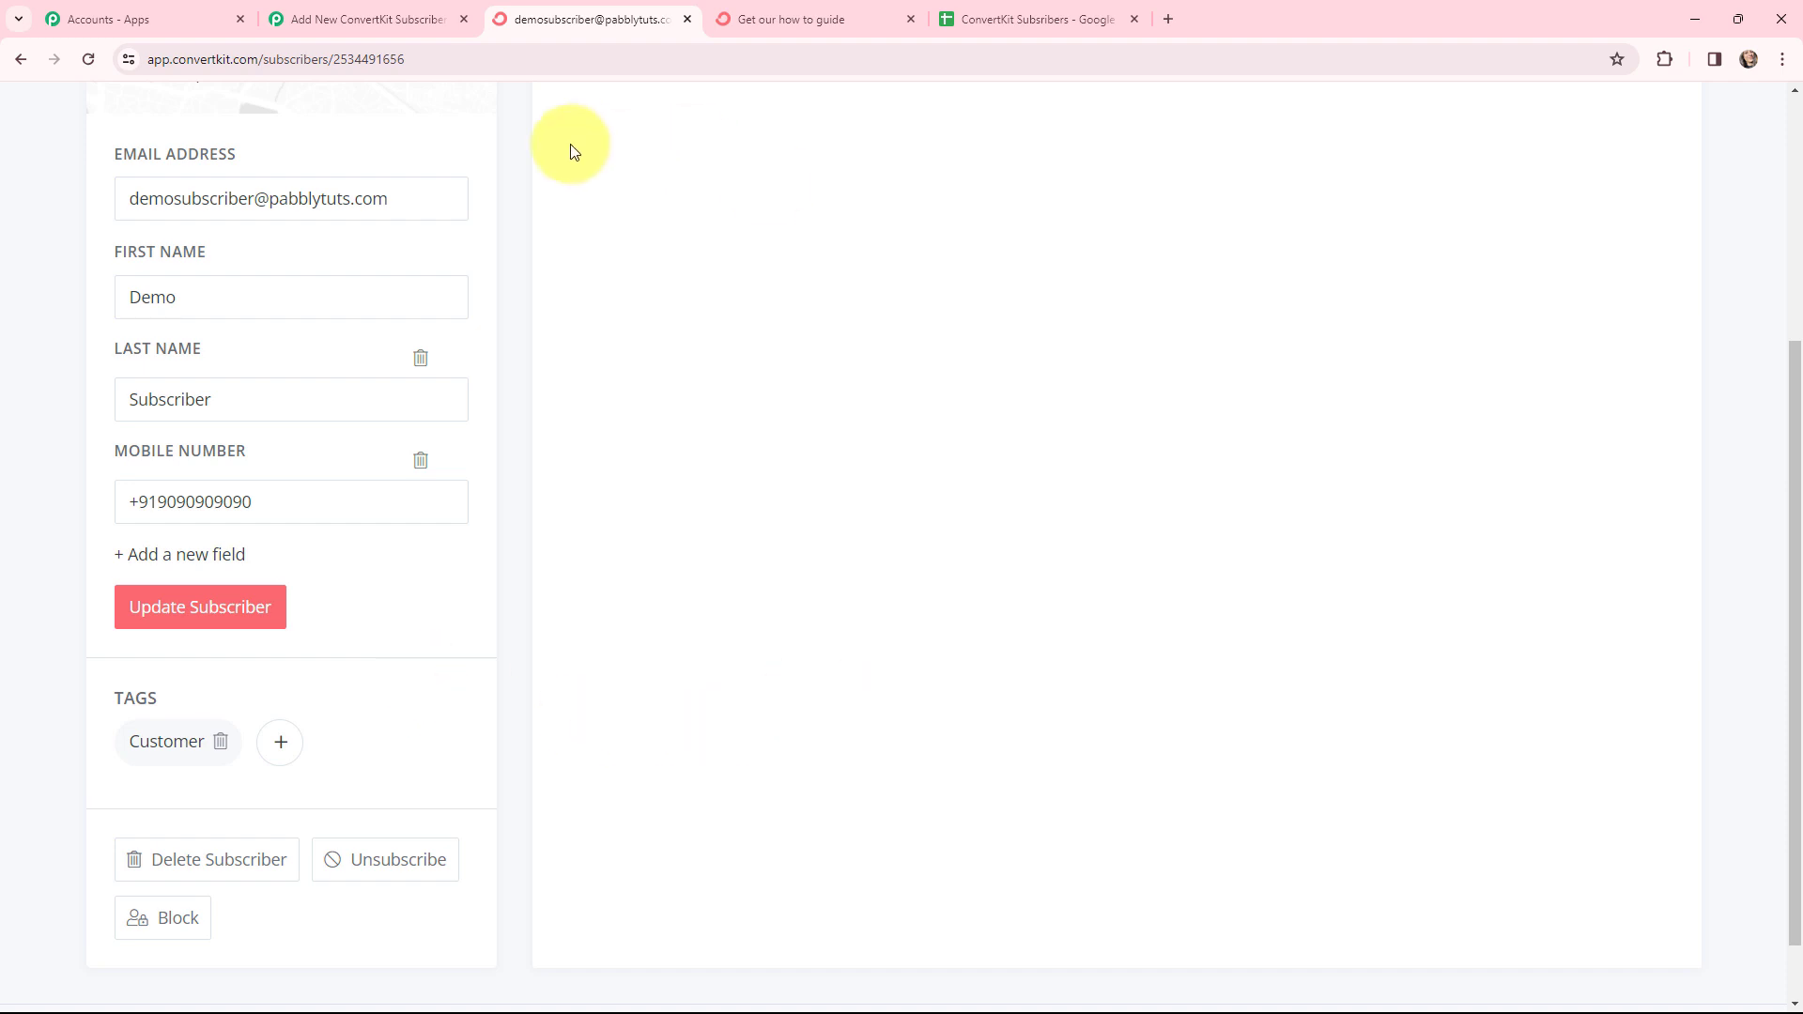
{"action": "left_click", "coordinate": [1025, 20]}
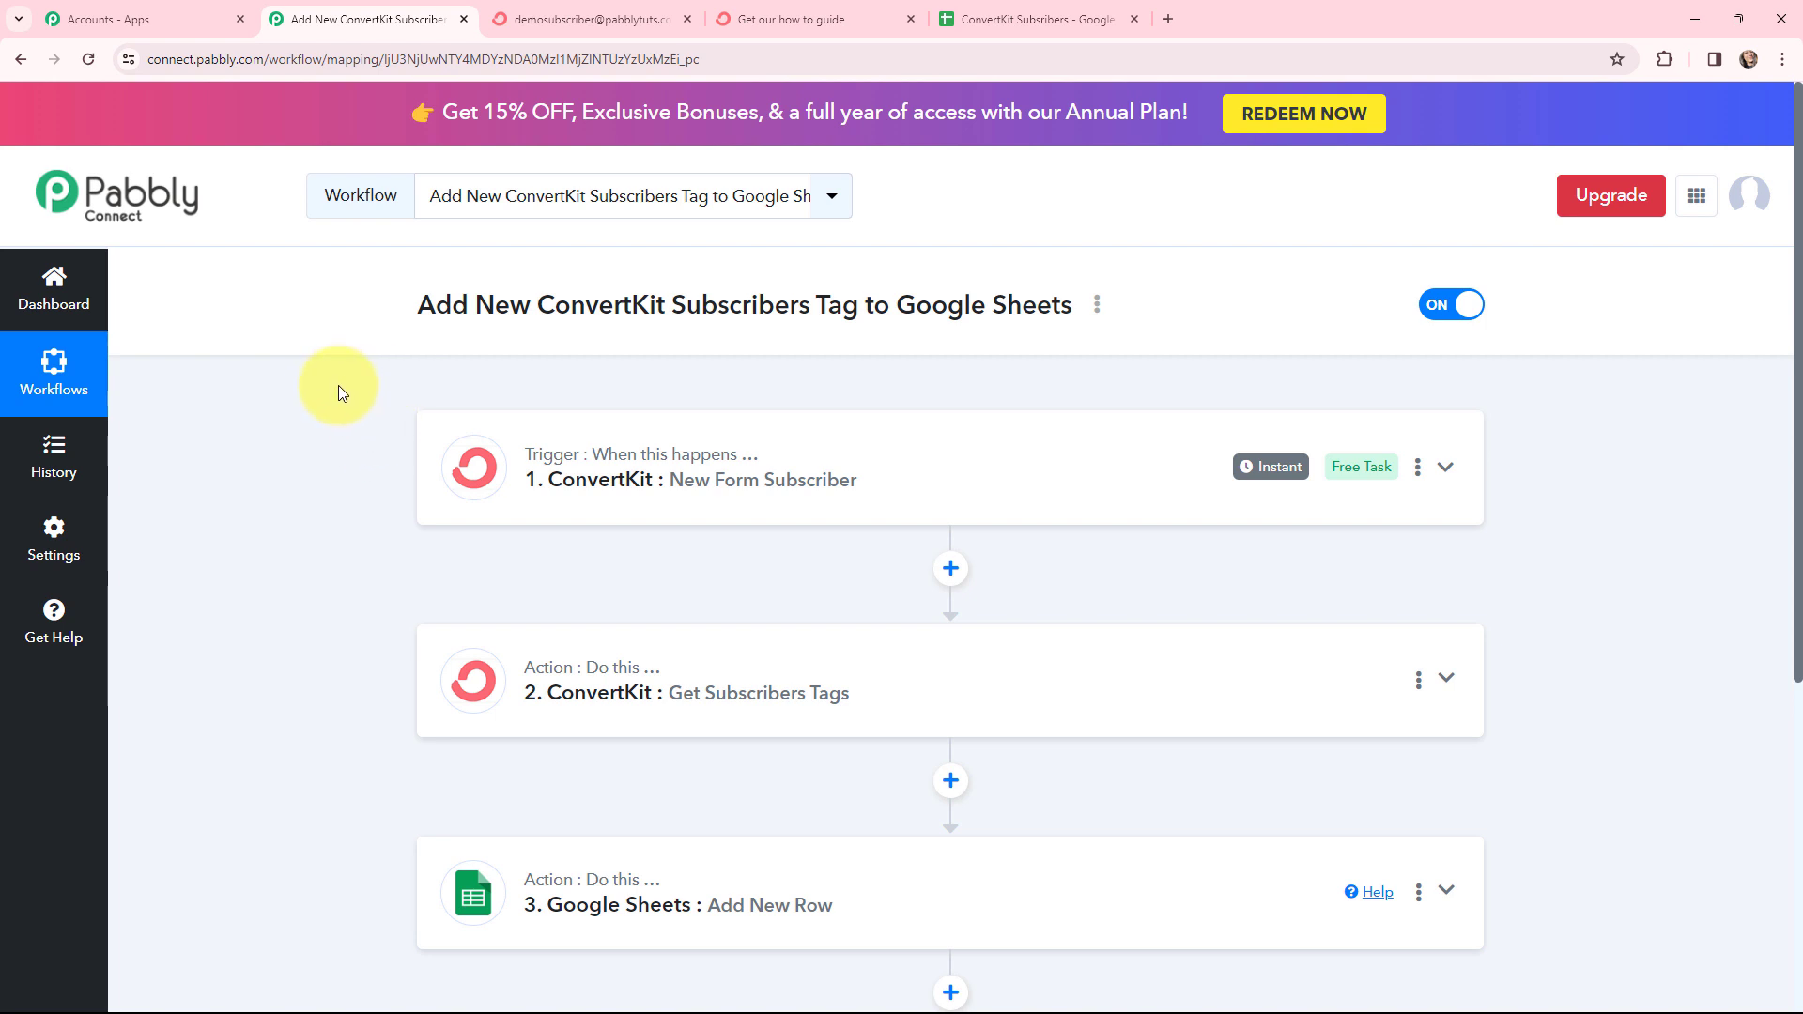
{"action": "left_click", "coordinate": [1033, 19]}
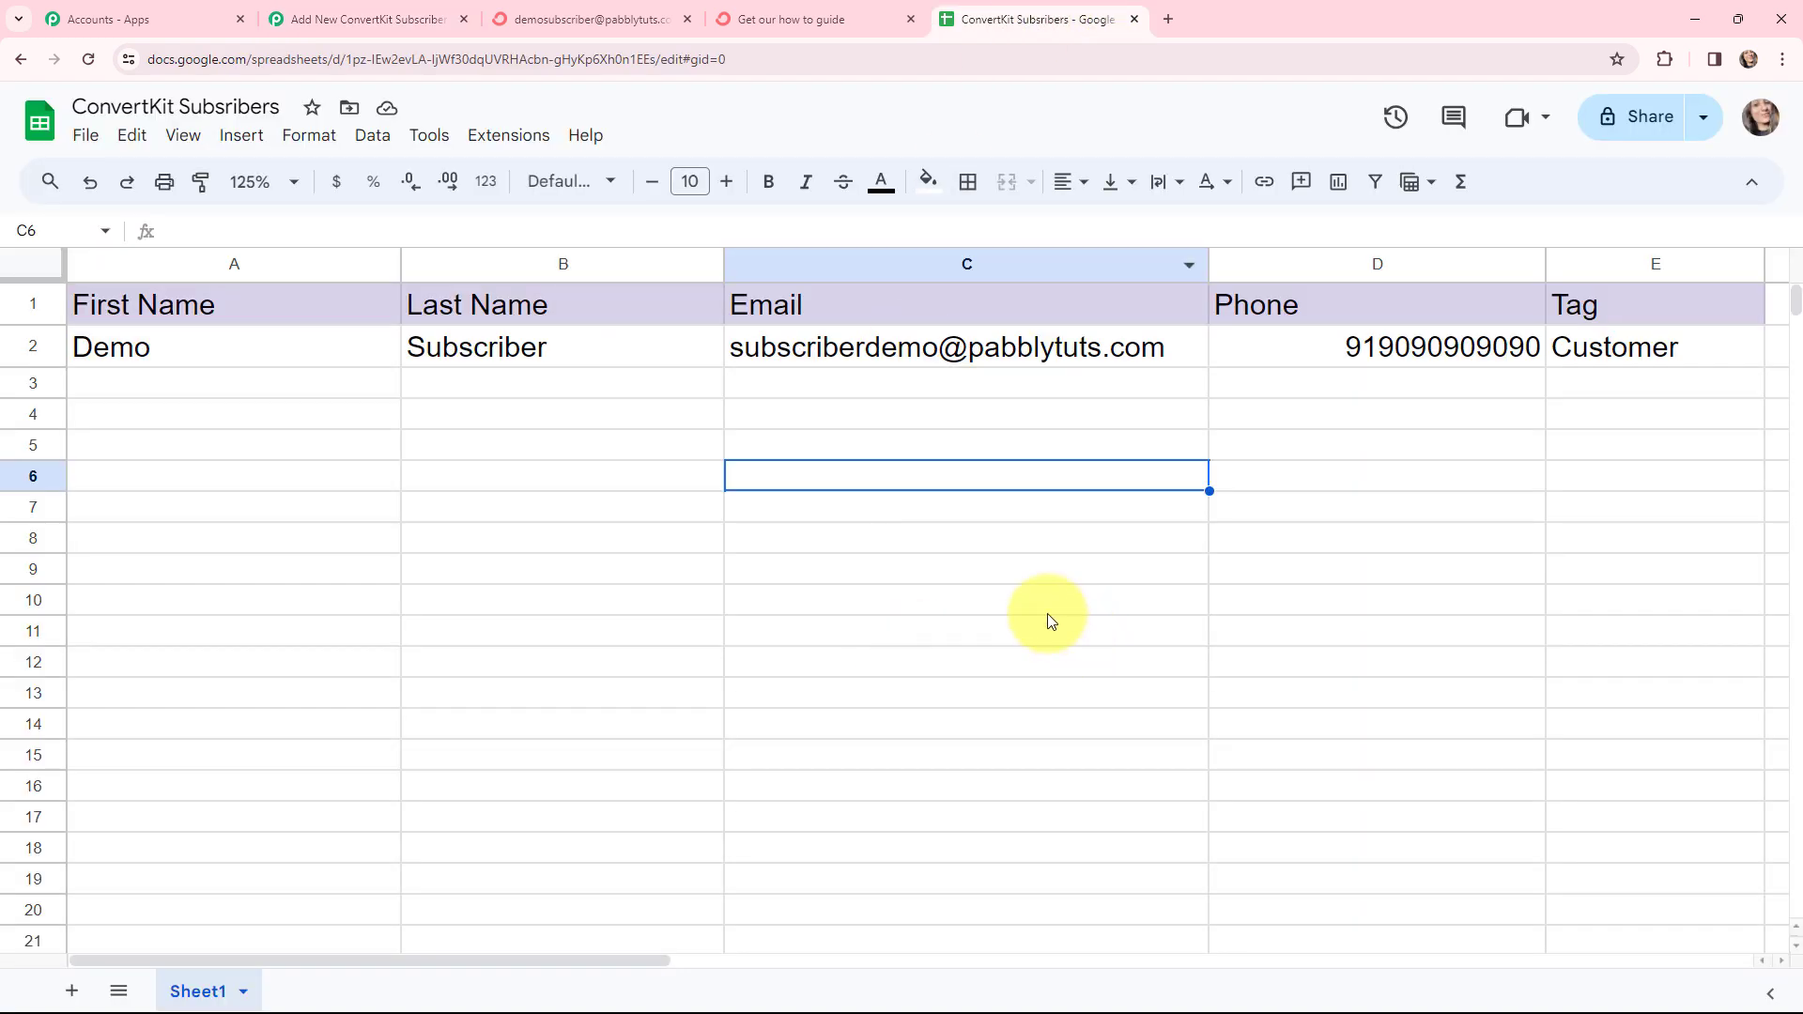